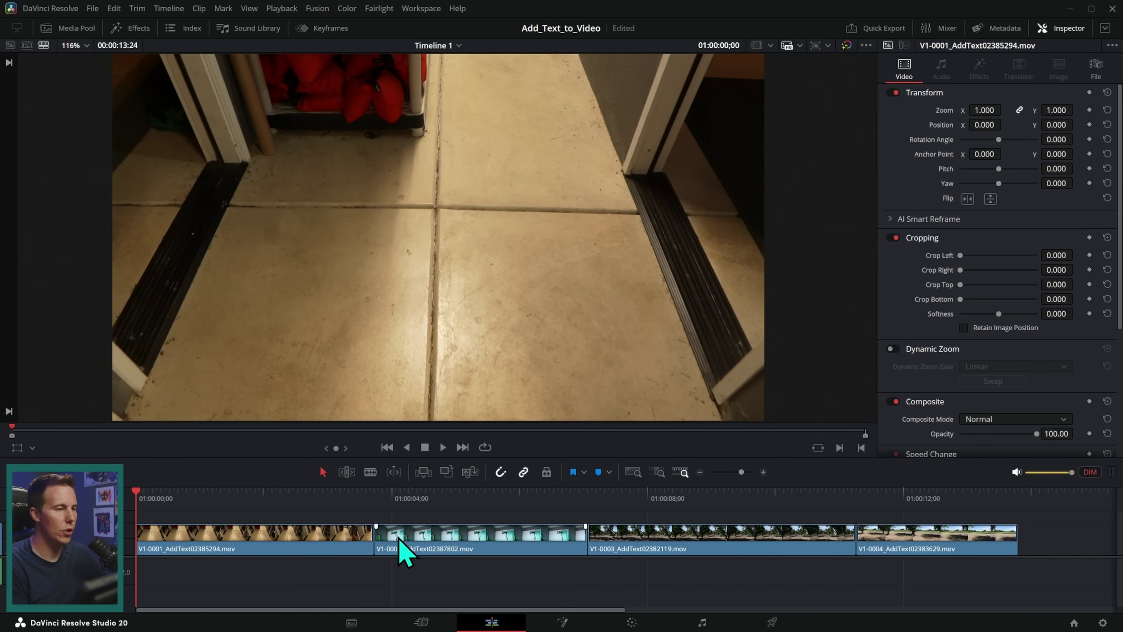
{"action": "left_click_drag", "start_coordinate": [236, 505], "coordinate": [762, 487]}
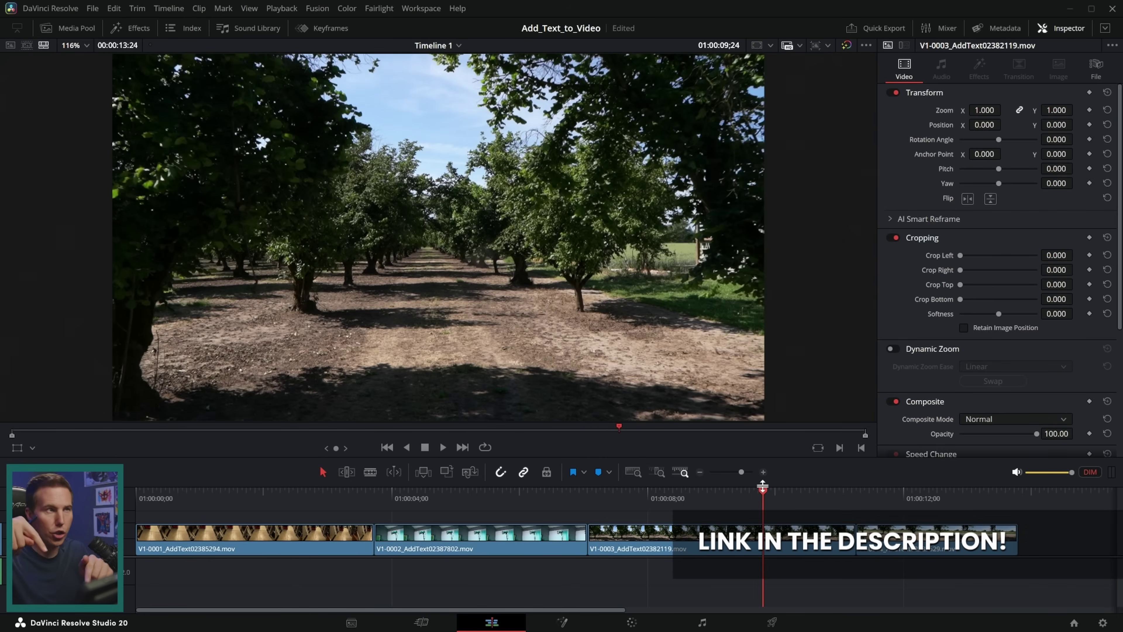
{"action": "left_click_drag", "start_coordinate": [763, 487], "coordinate": [248, 514]}
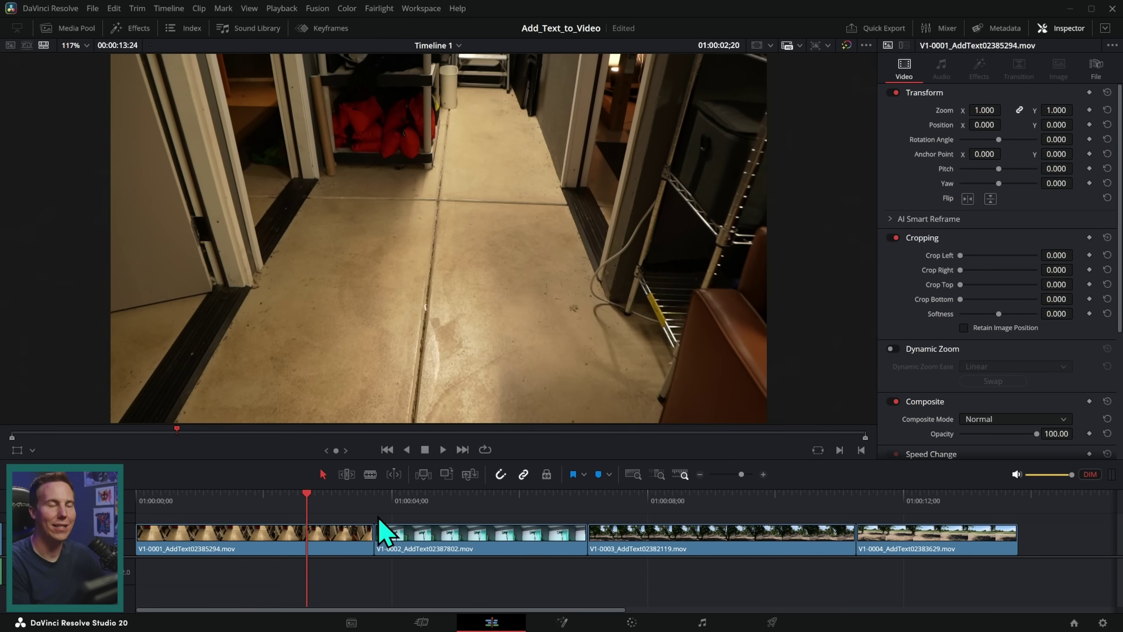
{"action": "left_click_drag", "start_coordinate": [350, 511], "coordinate": [676, 497]}
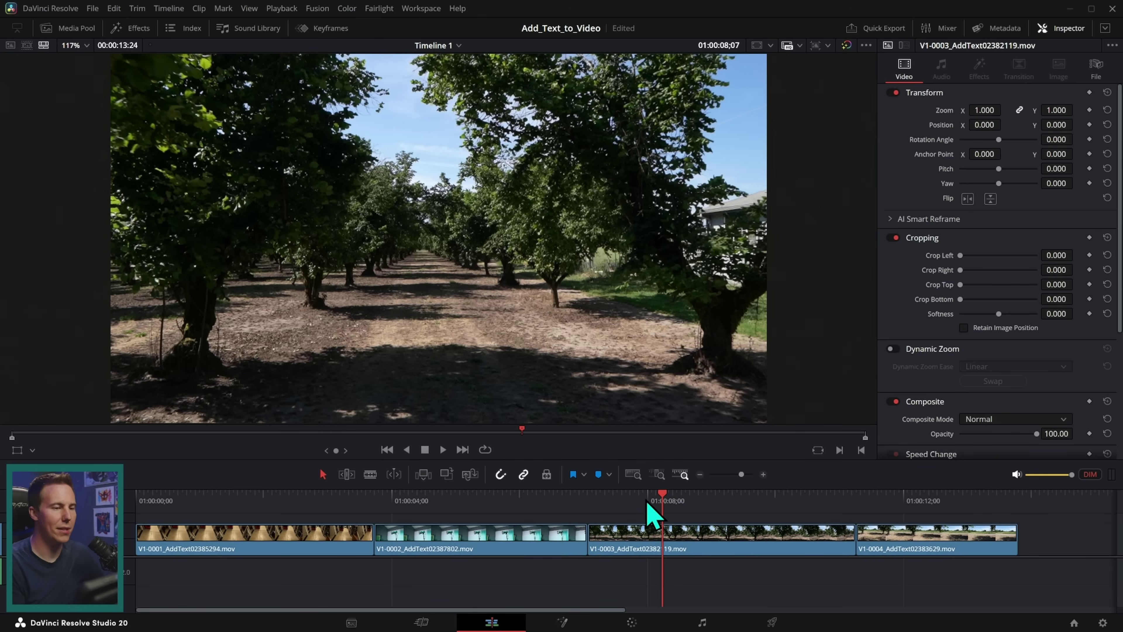
- Try placing a basic Text title on the track above the first clip and playing it back
{"action": "left_click", "coordinate": [131, 28]}
{"action": "left_click", "coordinate": [33, 108]}
{"action": "left_click_drag", "start_coordinate": [283, 127], "coordinate": [659, 532]}
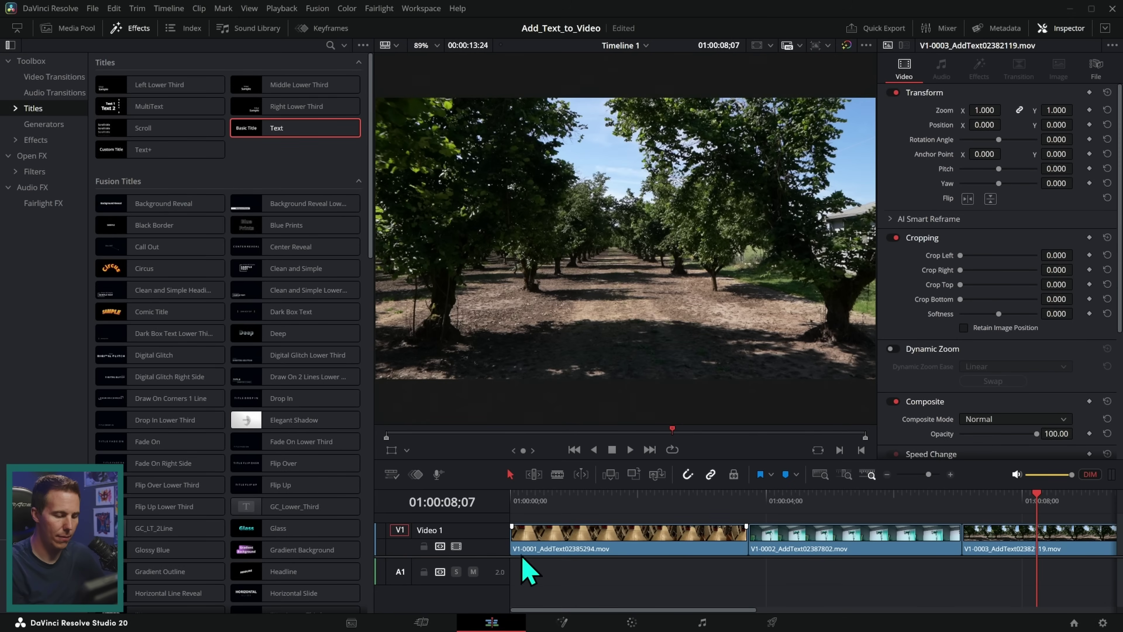
{"action": "mouse_move", "coordinate": [499, 556]}
{"action": "left_mouse_down"}
{"action": "mouse_move", "coordinate": [504, 531]}
{"action": "mouse_move", "coordinate": [514, 556]}
{"action": "left_mouse_up"}
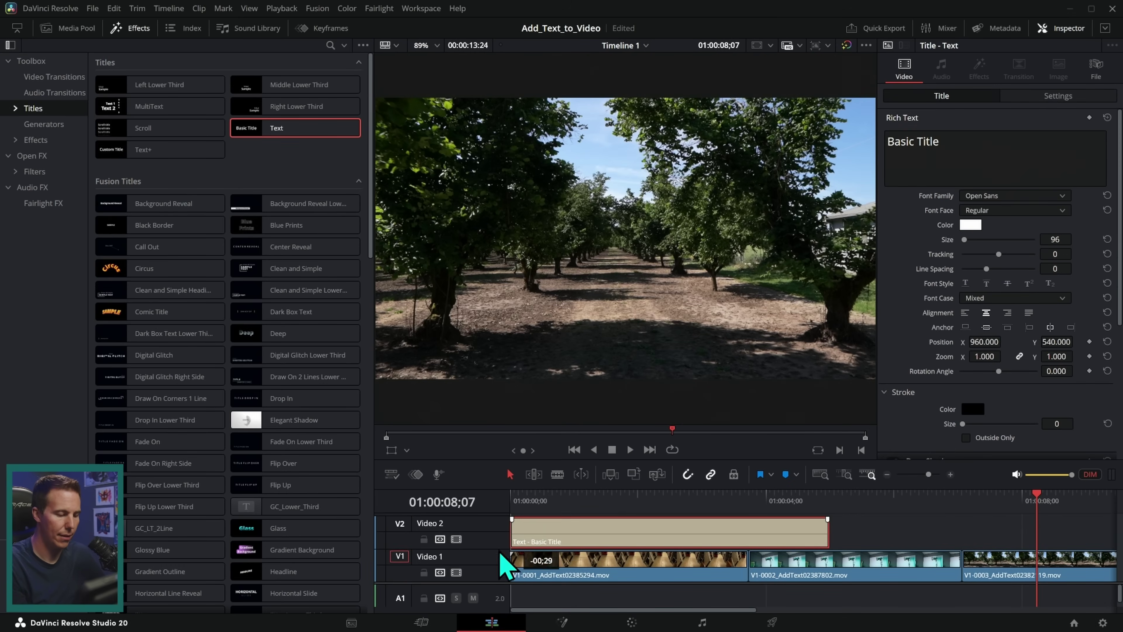
{"action": "left_click", "coordinate": [603, 511]}
{"action": "left_click", "coordinate": [964, 146]}
{"action": "left_click", "coordinate": [893, 535]}
{"action": "left_click_drag", "start_coordinate": [659, 509], "coordinate": [496, 534]}
{"action": "key", "text": "space"}
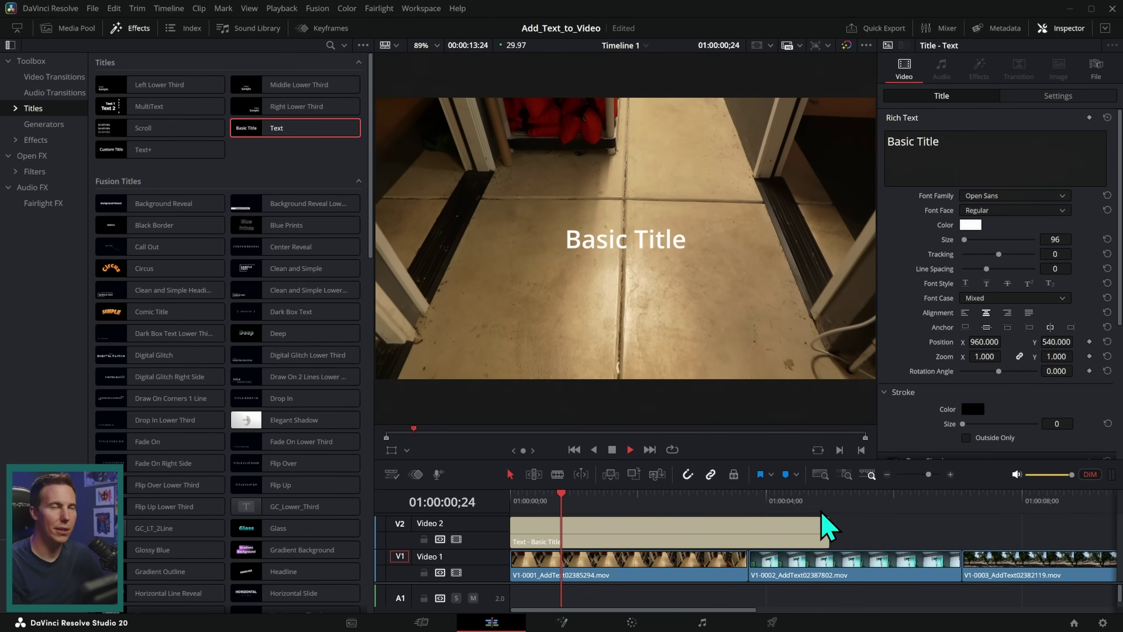
{"action": "key", "text": "ctrl+z"}
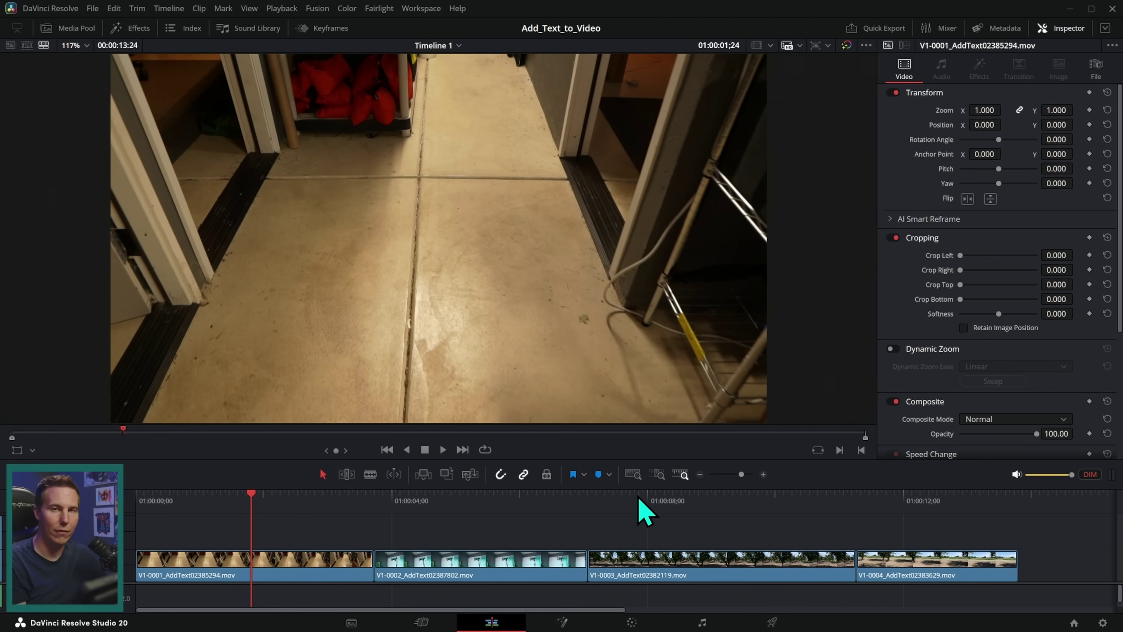
- Place the playhead on the studio light clip, V1-0002, and open that clip for compositing in Fusion
{"action": "left_click_drag", "start_coordinate": [495, 513], "coordinate": [457, 523]}
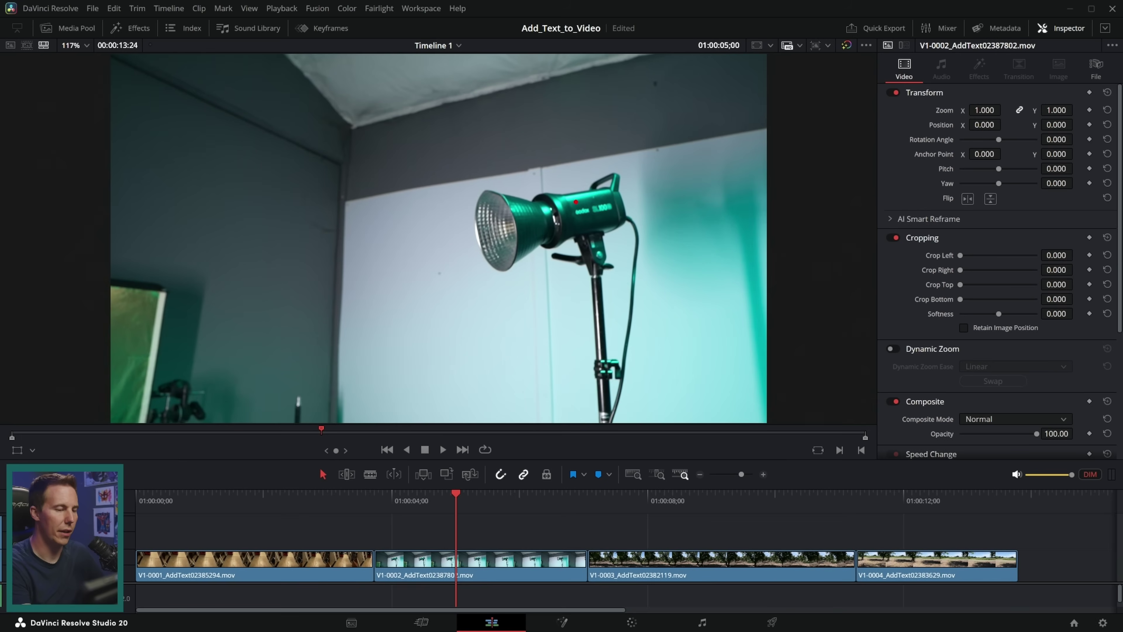
{"action": "key", "text": "Escape"}
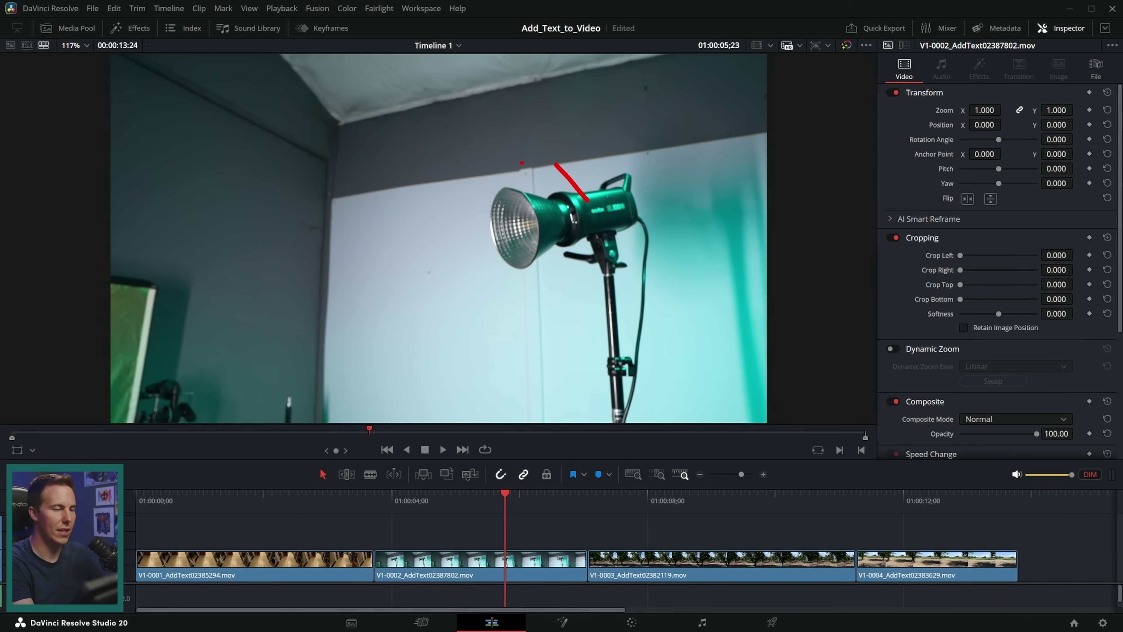
{"action": "key", "text": "Escape"}
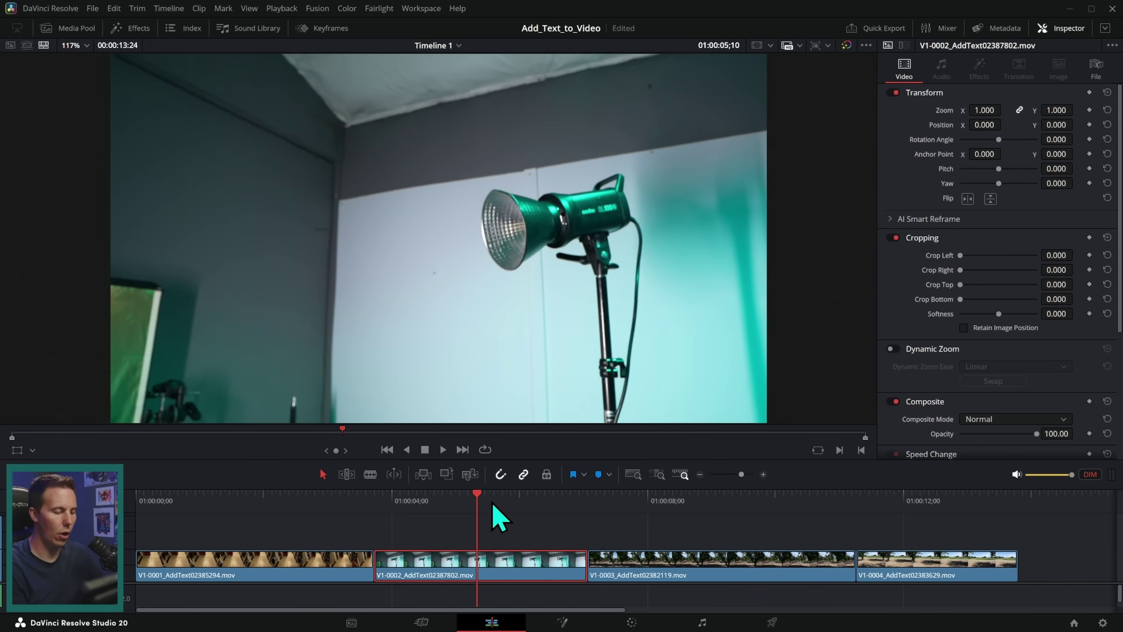
{"action": "mouse_move", "coordinate": [491, 501]}
{"action": "left_mouse_down"}
{"action": "mouse_move", "coordinate": [470, 515]}
{"action": "mouse_move", "coordinate": [489, 501]}
{"action": "left_mouse_up"}
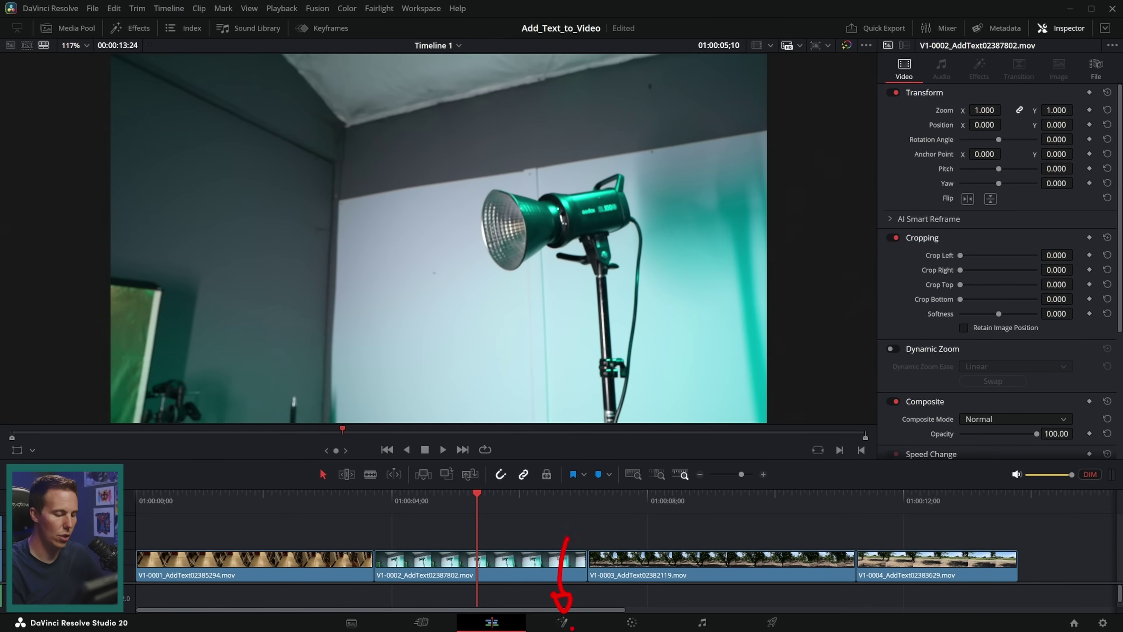
{"action": "left_click", "coordinate": [571, 622]}
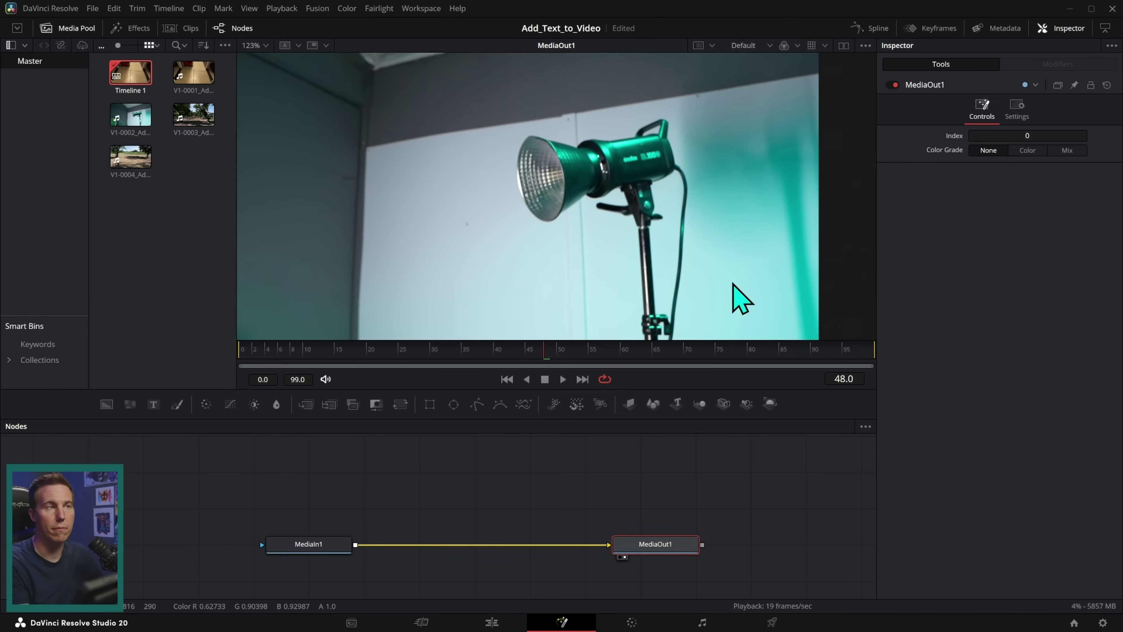
{"action": "scroll", "coordinate": [734, 301], "scroll_direction": "down", "scroll_amount": 3}
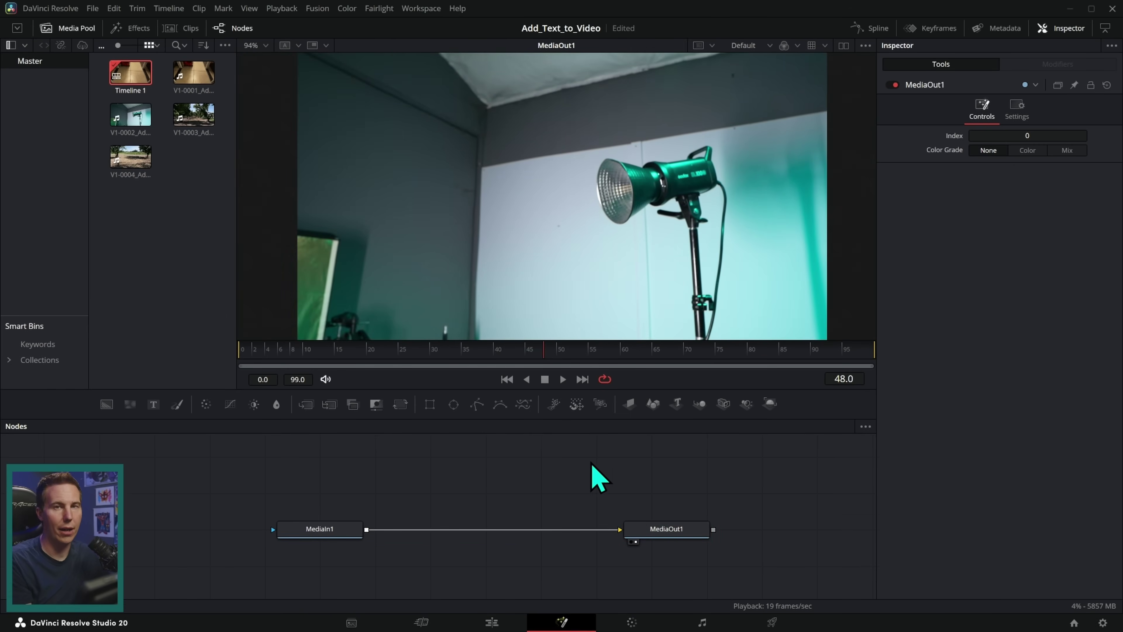
- Add a Tracker node between MediaIn1 and MediaOut1
{"action": "left_click", "coordinate": [340, 530]}
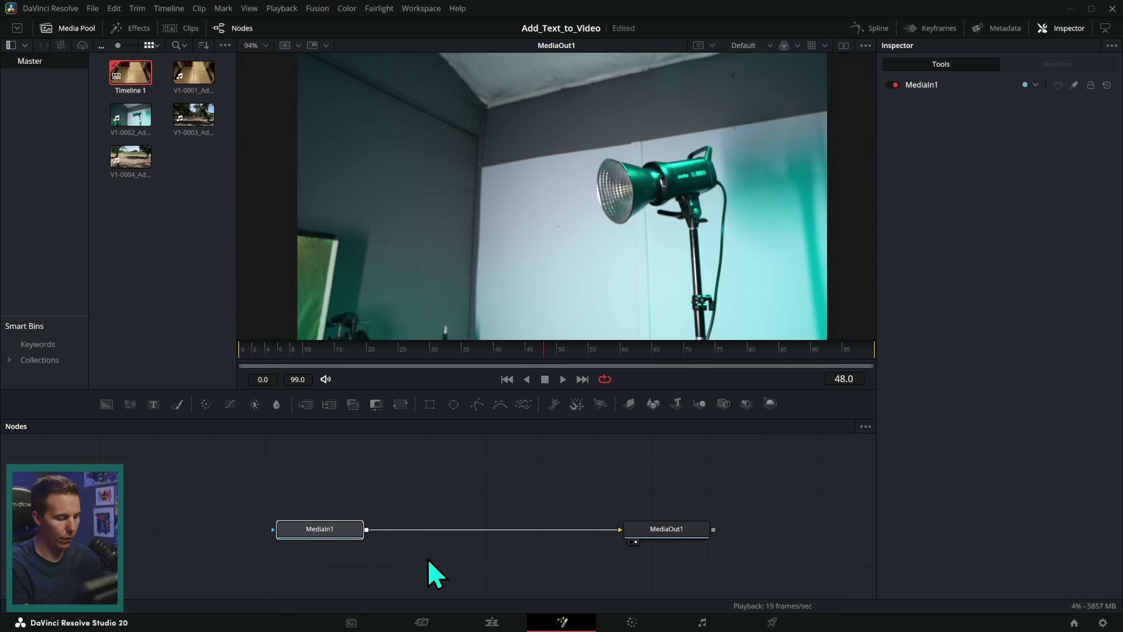
{"action": "key", "text": "shift+space"}
{"action": "type", "text": "dome"}
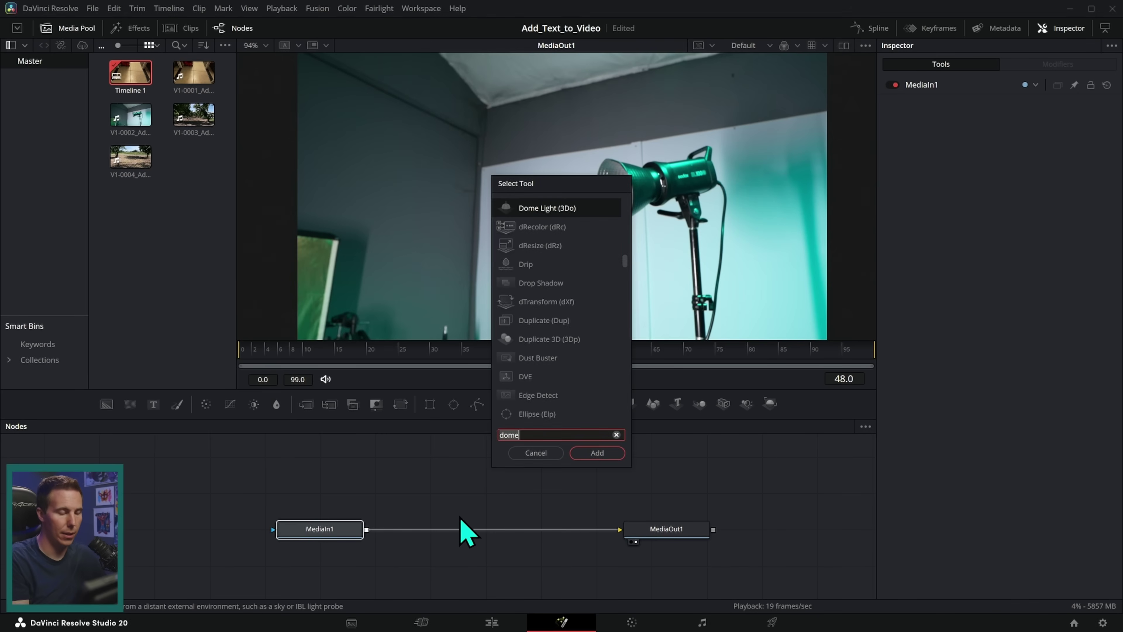
{"action": "key", "text": "BackSpace"}
{"action": "key", "text": "BackSpace"}
{"action": "key", "text": "BackSpace"}
{"action": "key", "text": "BackSpace"}
{"action": "type", "text": "tracker"}
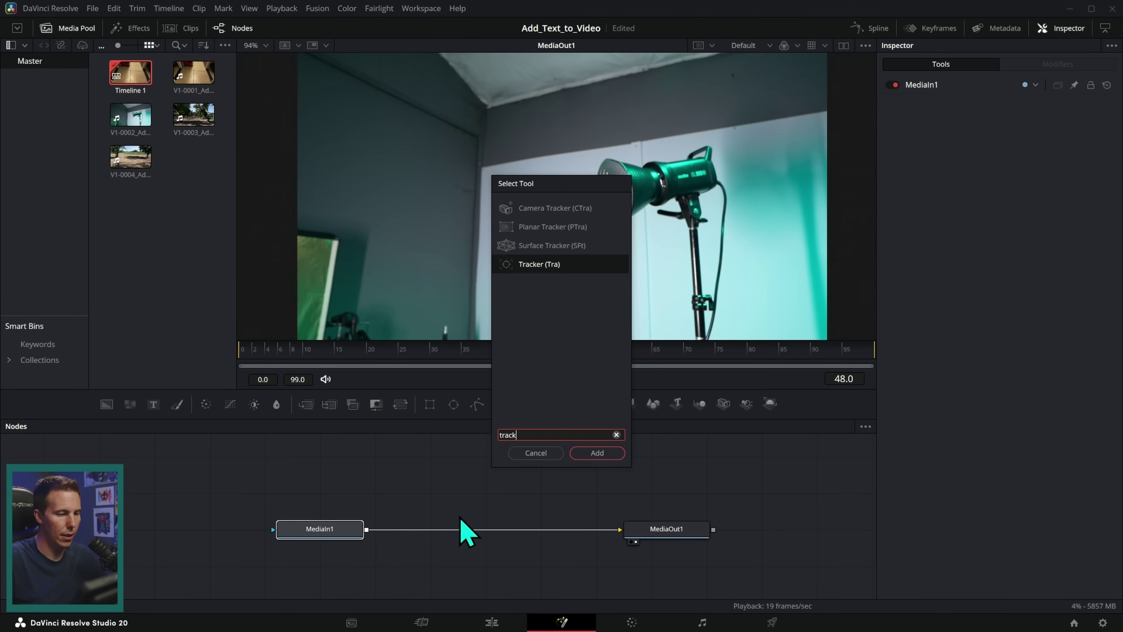
{"action": "key", "text": "Return"}
{"action": "left_click_drag", "start_coordinate": [398, 490], "coordinate": [469, 529]}
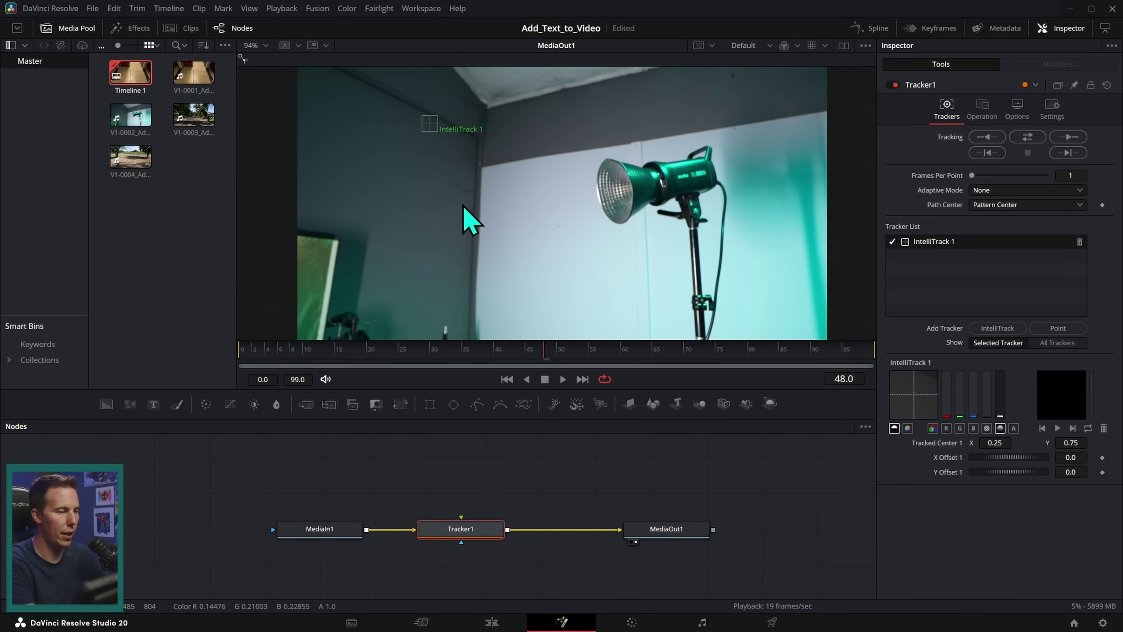
- At frame 99, place the IntelliTrack pattern on the light's body and track it in reverse to the start of the clip
{"action": "left_click_drag", "start_coordinate": [551, 359], "coordinate": [938, 365]}
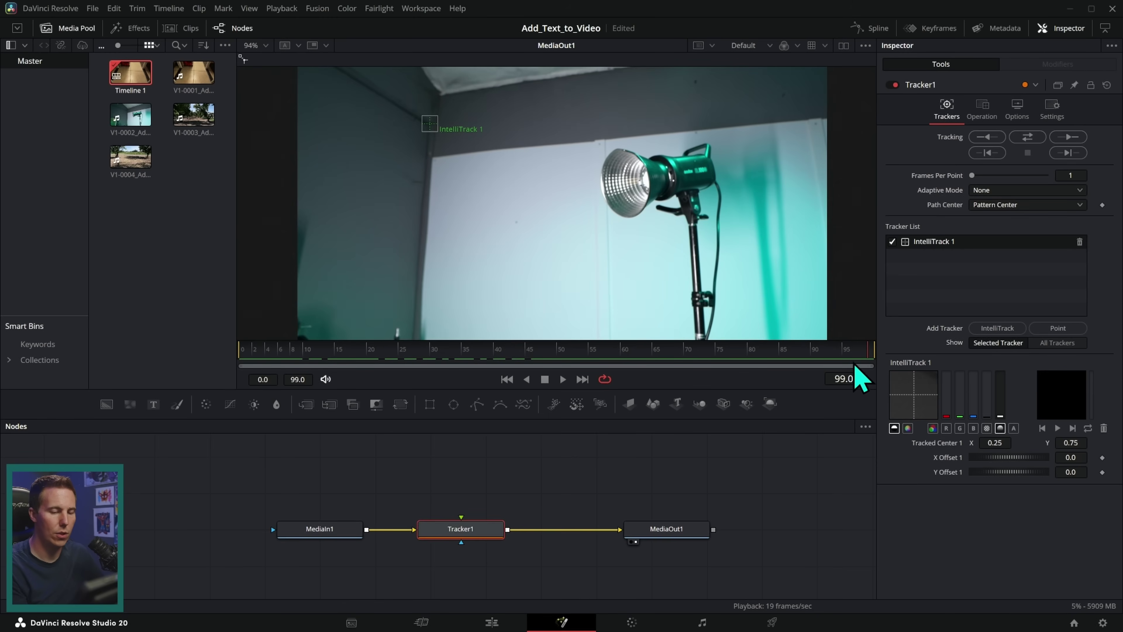
{"action": "left_click_drag", "start_coordinate": [429, 126], "coordinate": [684, 188]}
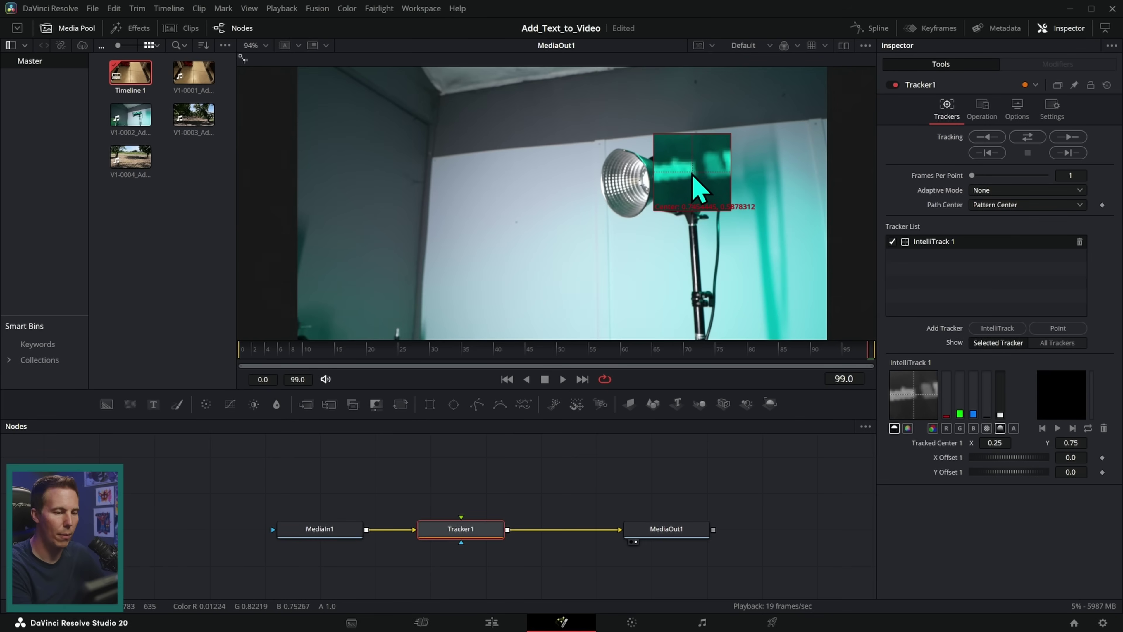
{"action": "left_click_drag", "start_coordinate": [692, 175], "coordinate": [693, 174]}
{"action": "left_click", "coordinate": [989, 137]}
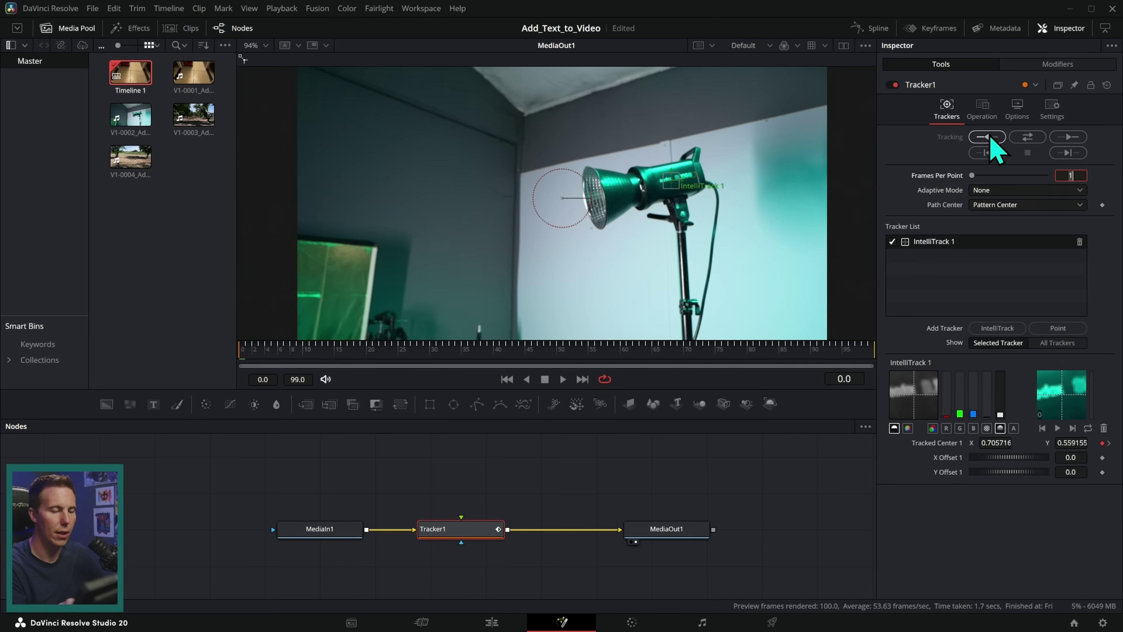
{"action": "scroll", "coordinate": [702, 219], "scroll_direction": "up", "scroll_amount": 5}
{"action": "left_click_drag", "start_coordinate": [283, 351], "coordinate": [241, 349]}
{"action": "scroll", "coordinate": [726, 275], "scroll_direction": "down", "scroll_amount": 5}
{"action": "left_click_drag", "start_coordinate": [726, 275], "coordinate": [677, 242]}
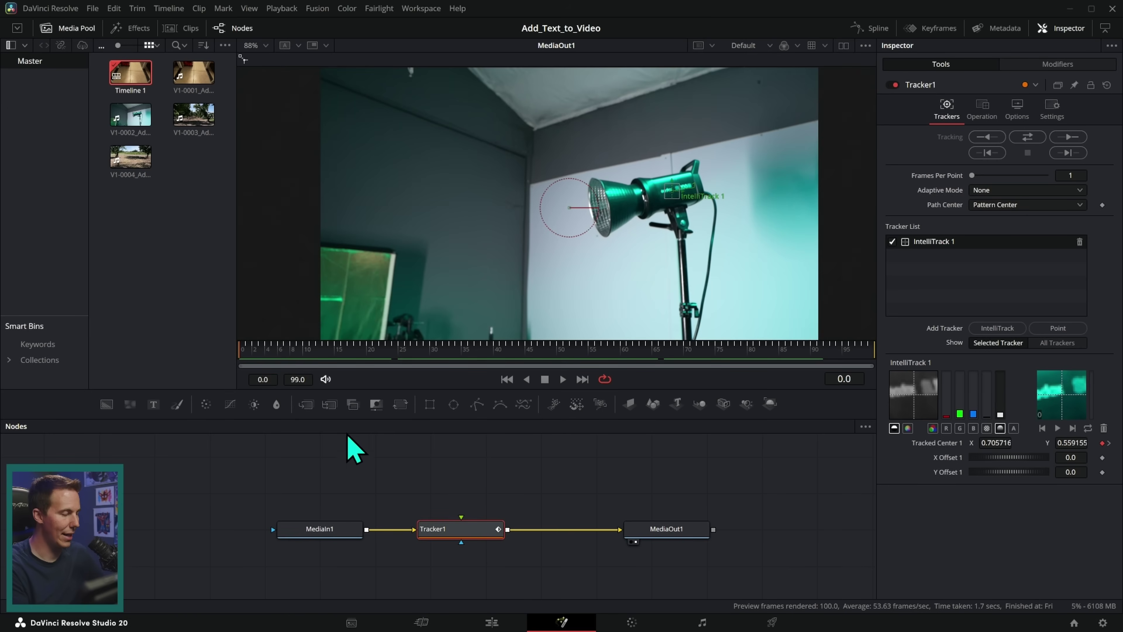
- Add a Text+ node reading "SL100" and connect it to the foreground input of Tracker1
{"action": "left_click_drag", "start_coordinate": [149, 404], "coordinate": [446, 462]}
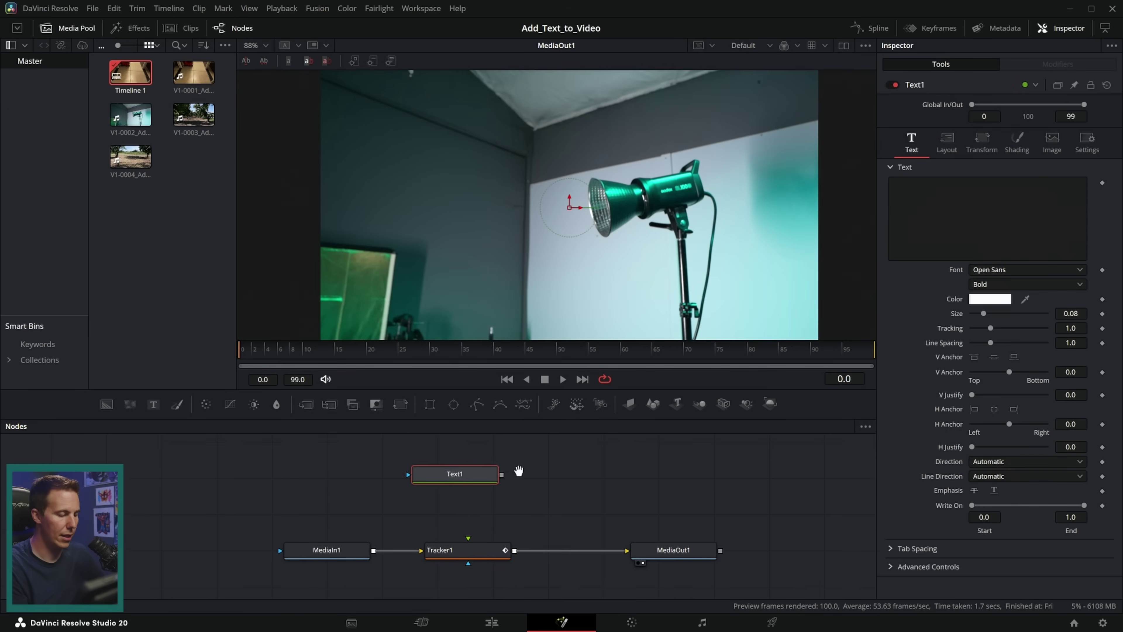
{"action": "left_click", "coordinate": [956, 217]}
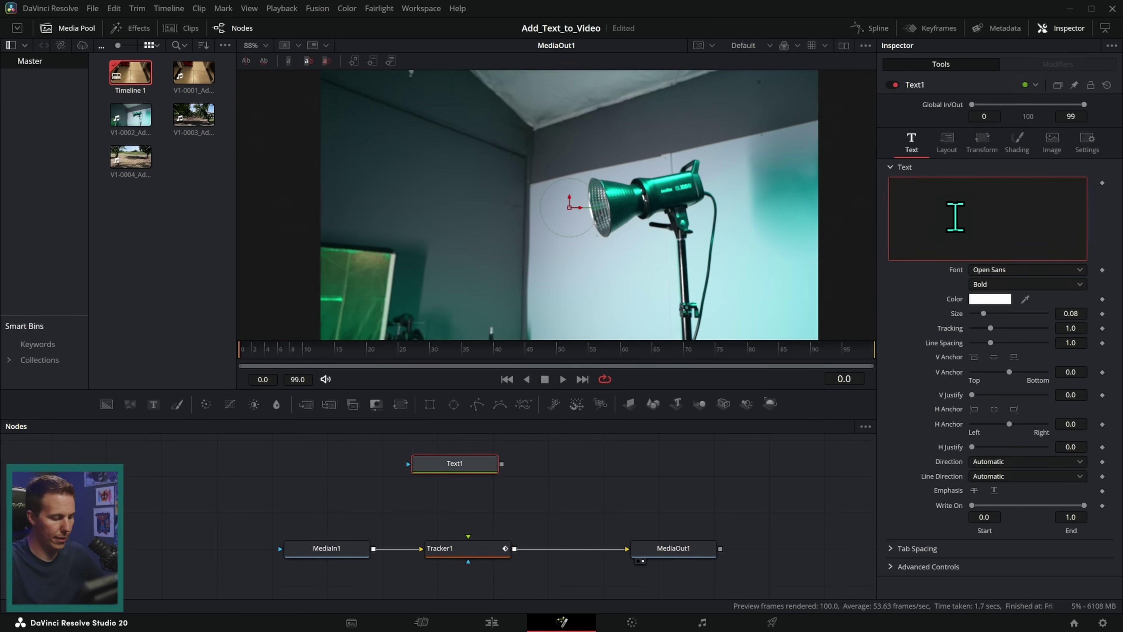
{"action": "type", "text": "SL"}
{"action": "type", "text": "10"}
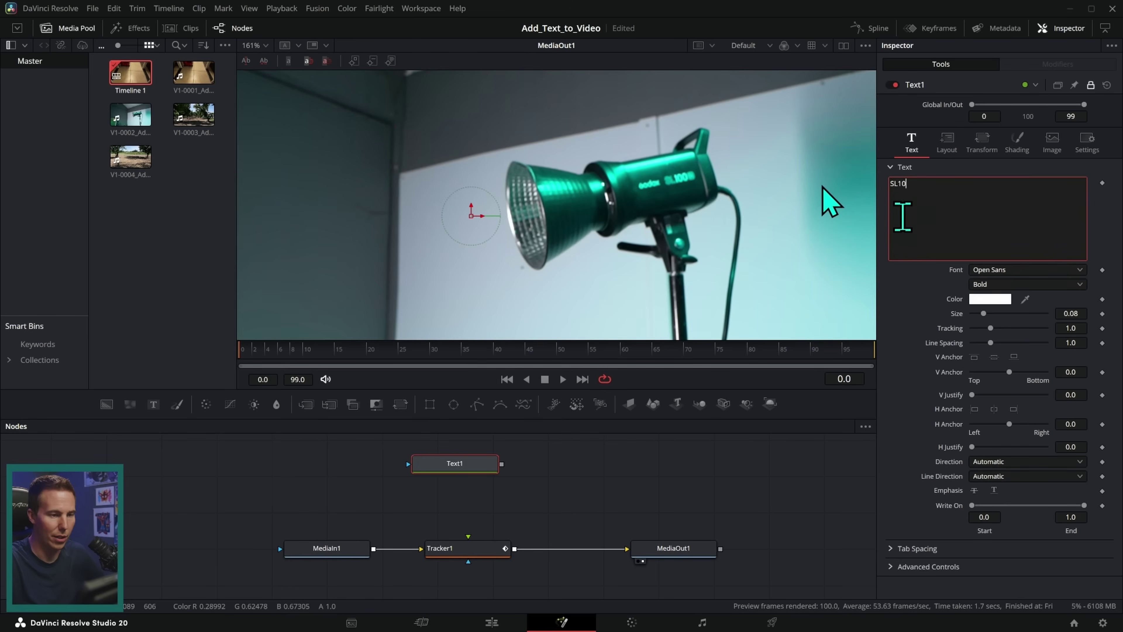
{"action": "type", "text": "0"}
{"action": "left_click_drag", "start_coordinate": [502, 464], "coordinate": [468, 544]}
{"action": "left_click_drag", "start_coordinate": [474, 465], "coordinate": [479, 467]}
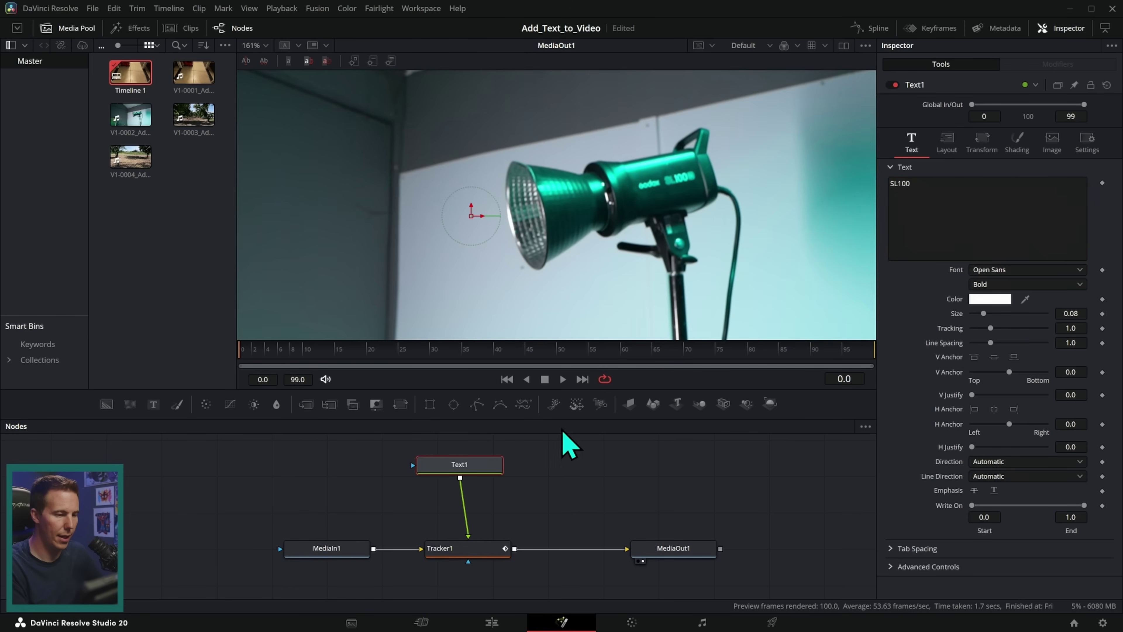
- Set the operation of Tracker1 to Match Move
{"action": "left_click", "coordinate": [681, 548]}
{"action": "scroll", "coordinate": [721, 248], "scroll_direction": "down", "scroll_amount": 5}
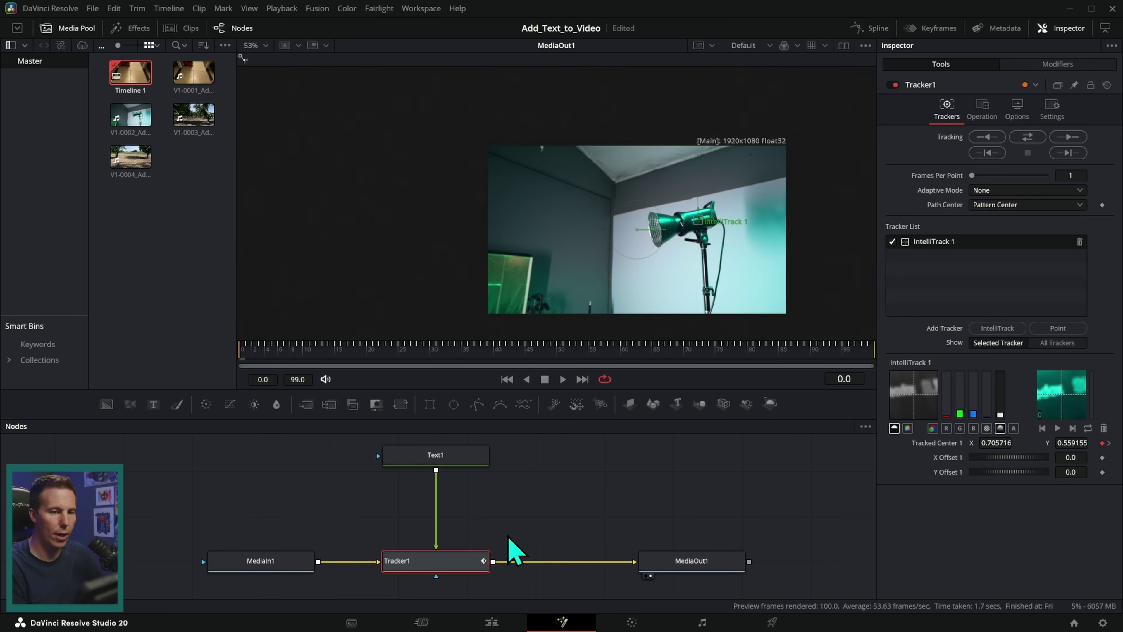
{"action": "left_click", "coordinate": [982, 108]}
{"action": "left_click", "coordinate": [1020, 136]}
{"action": "left_click", "coordinate": [1019, 164]}
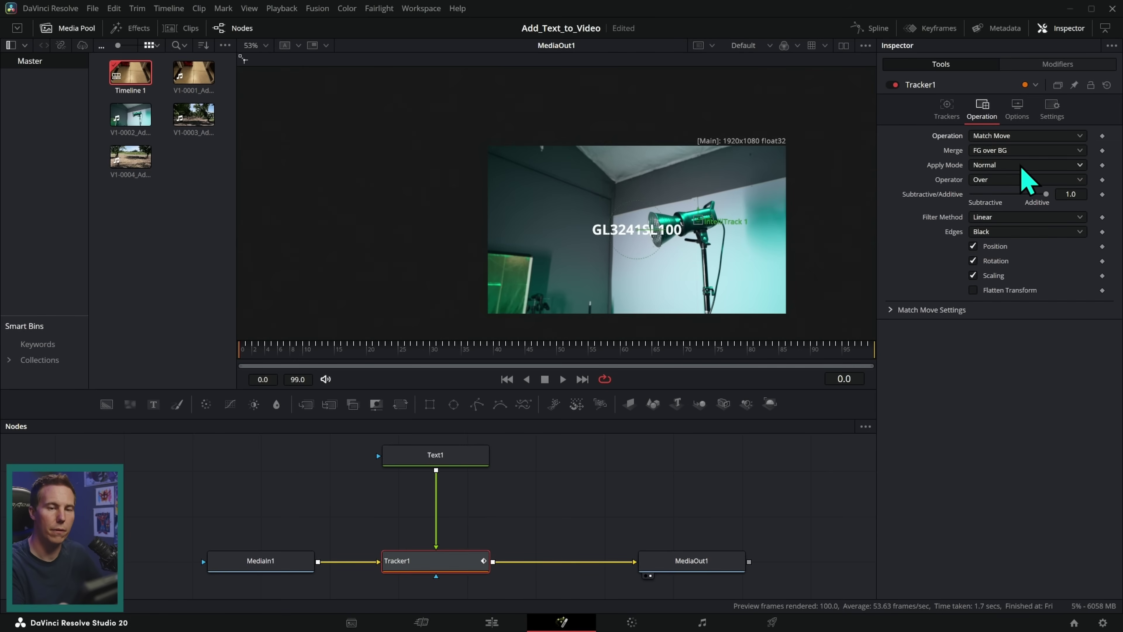
{"action": "scroll", "coordinate": [712, 253], "scroll_direction": "up", "scroll_amount": 3}
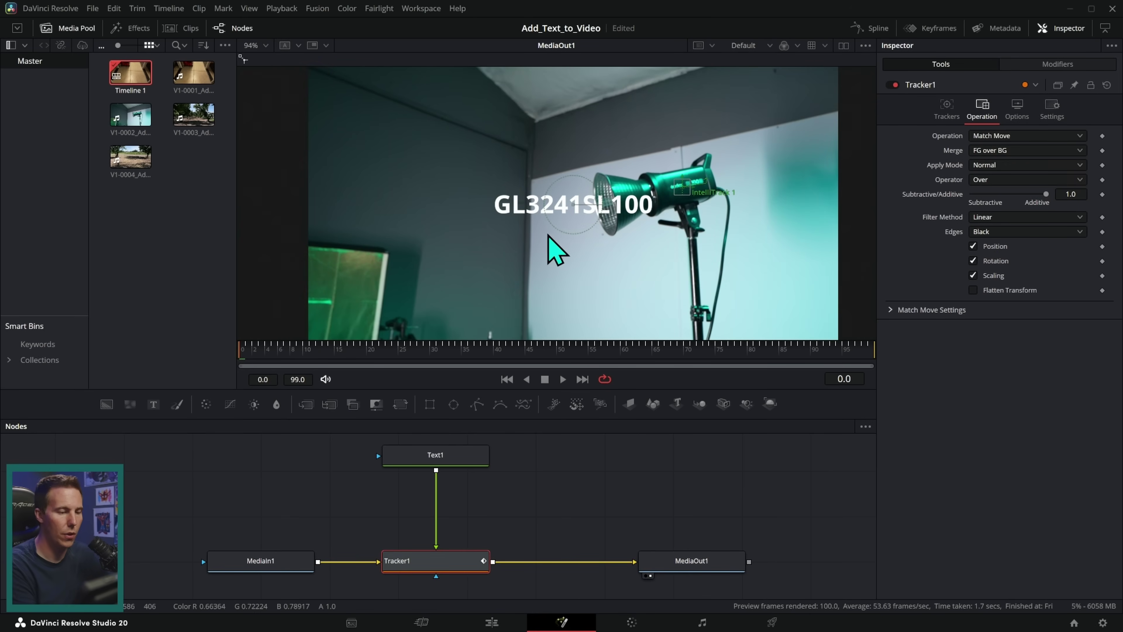
- Move the SL100 text onto the dark wall just above the light and scrub the clip to check it follows
{"action": "left_click", "coordinate": [480, 456]}
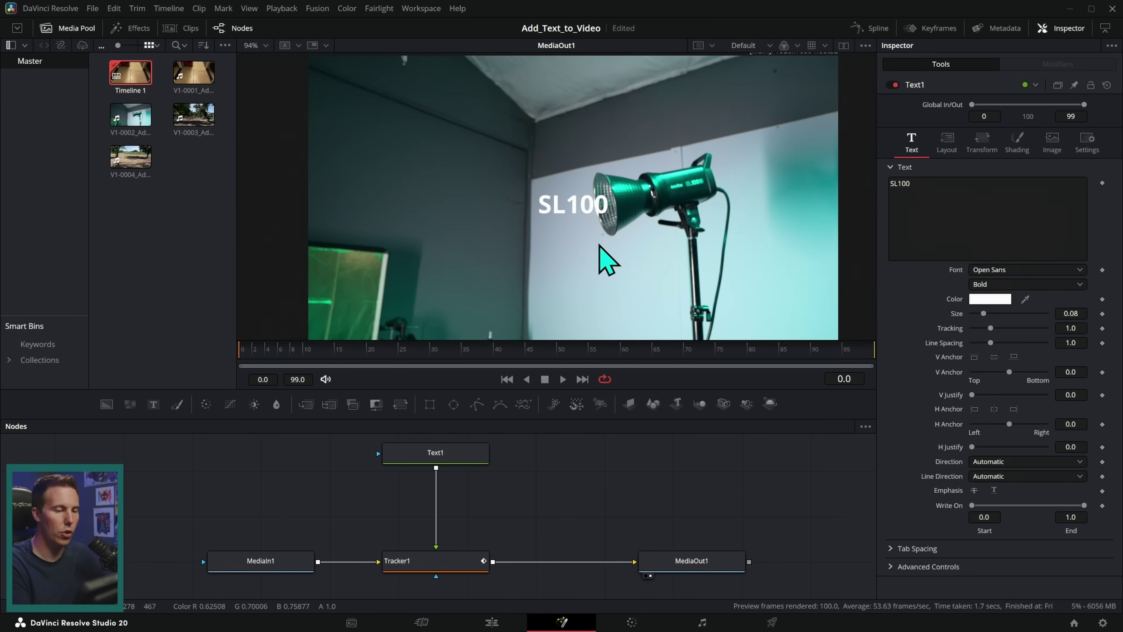
{"action": "left_click", "coordinate": [462, 458]}
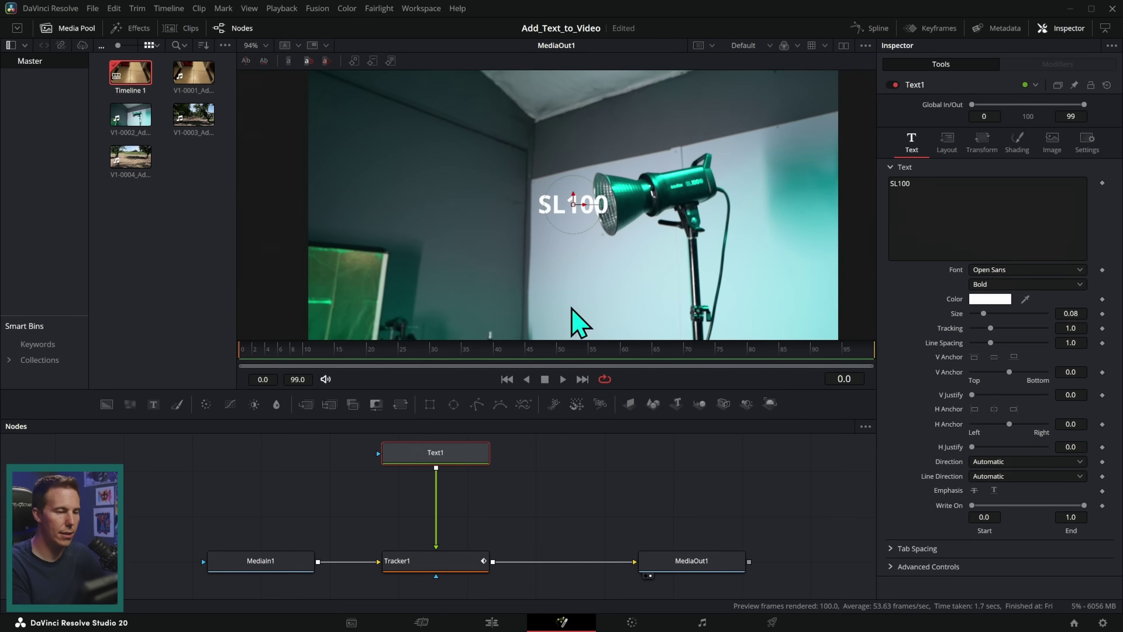
{"action": "left_click_drag", "start_coordinate": [574, 207], "coordinate": [596, 142]}
{"action": "left_click_drag", "start_coordinate": [543, 350], "coordinate": [268, 369]}
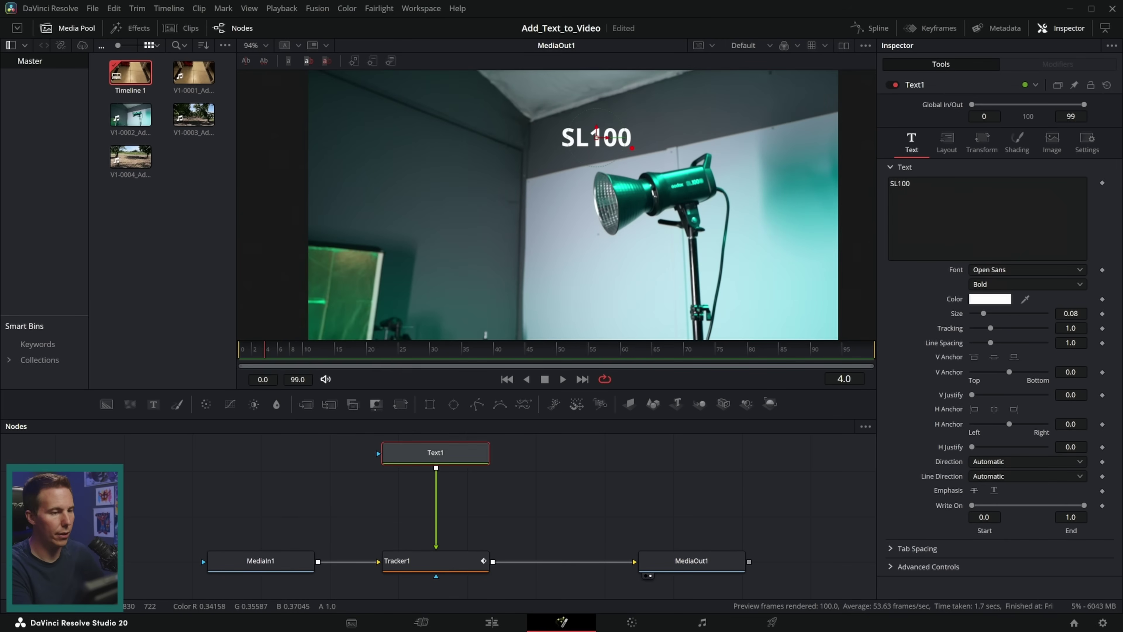
- Add a white Background node and merge the SL100 text over it
{"action": "left_click_drag", "start_coordinate": [615, 452], "coordinate": [632, 464]}
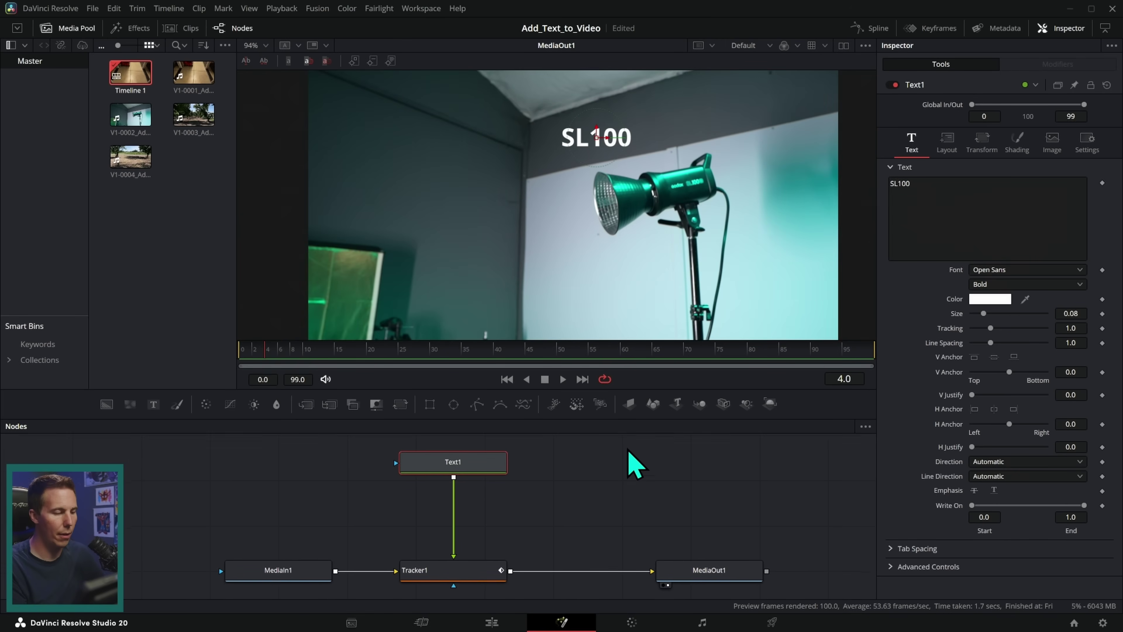
{"action": "left_click", "coordinate": [624, 480]}
{"action": "left_click_drag", "start_coordinate": [109, 410], "coordinate": [413, 511]}
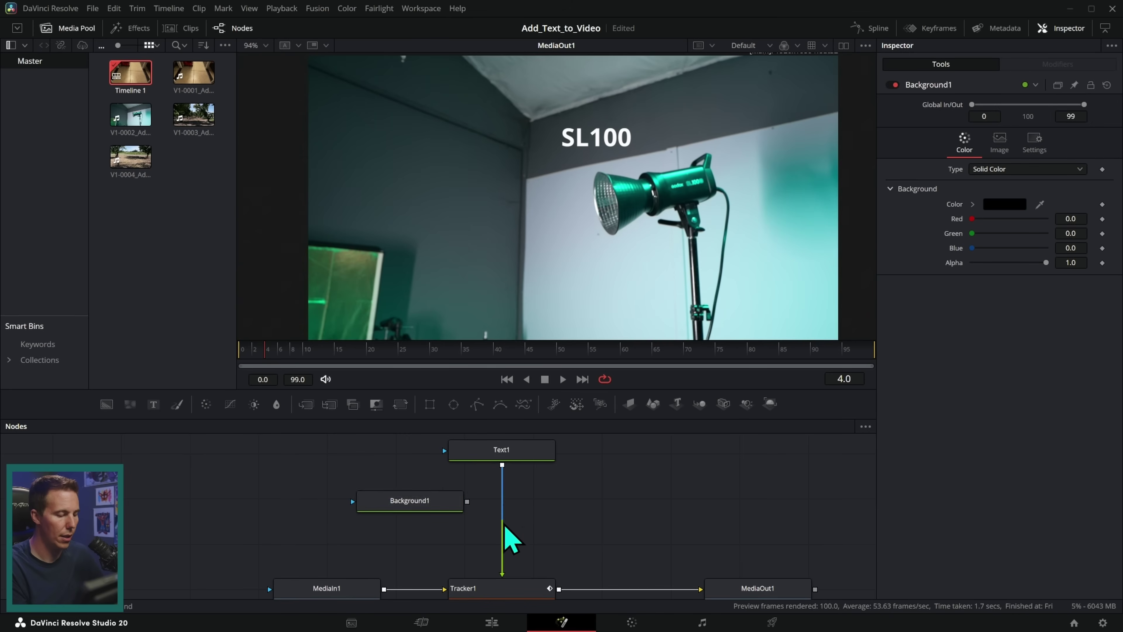
{"action": "left_click_drag", "start_coordinate": [975, 234], "coordinate": [995, 218]}
{"action": "left_click_drag", "start_coordinate": [508, 558], "coordinate": [470, 508]}
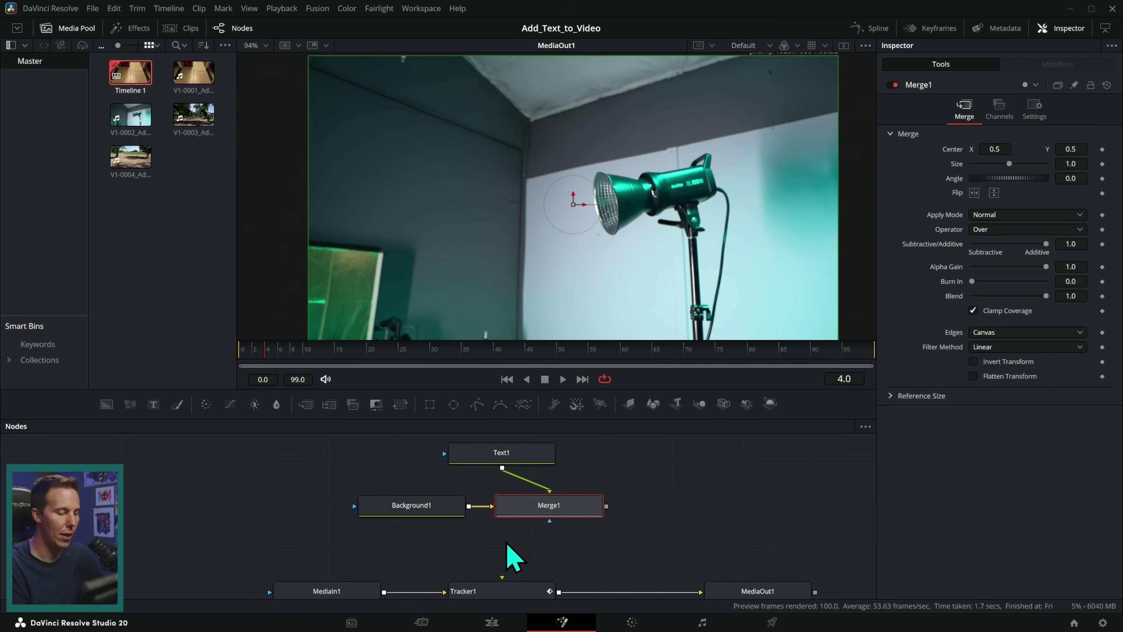
- Connect the output of Merge1 to the foreground input of Tracker1 and tidy the node layout
{"action": "left_click_drag", "start_coordinate": [606, 506], "coordinate": [510, 584]}
{"action": "left_click_drag", "start_coordinate": [606, 506], "coordinate": [501, 587]}
{"action": "left_click_drag", "start_coordinate": [647, 452], "coordinate": [447, 509]}
{"action": "left_click_drag", "start_coordinate": [567, 507], "coordinate": [526, 507]}
{"action": "left_click", "coordinate": [564, 488]}
{"action": "left_click", "coordinate": [465, 527]}
- Mask Background1 with a Polygon line from the SL100 text to the light, using a border width of 0.0046
{"action": "left_click_drag", "start_coordinate": [440, 455], "coordinate": [567, 478]}
{"action": "left_click", "coordinate": [371, 508]}
{"action": "left_click_drag", "start_coordinate": [461, 438], "coordinate": [425, 525]}
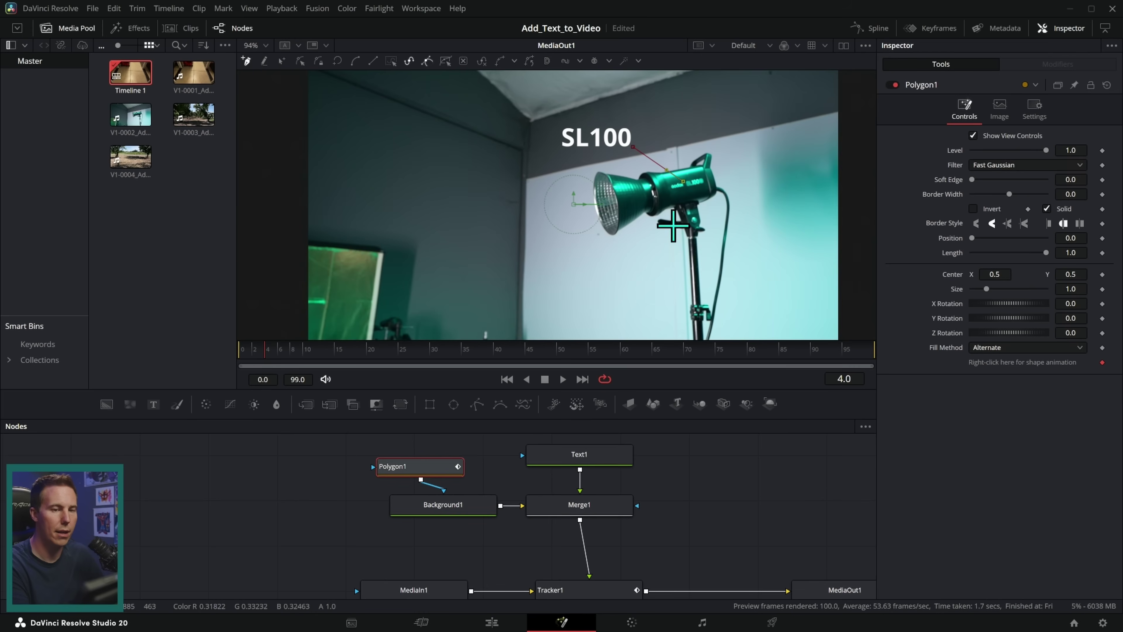
{"action": "left_click", "coordinate": [1070, 194]}
{"action": "type", "text": "0.0055"}
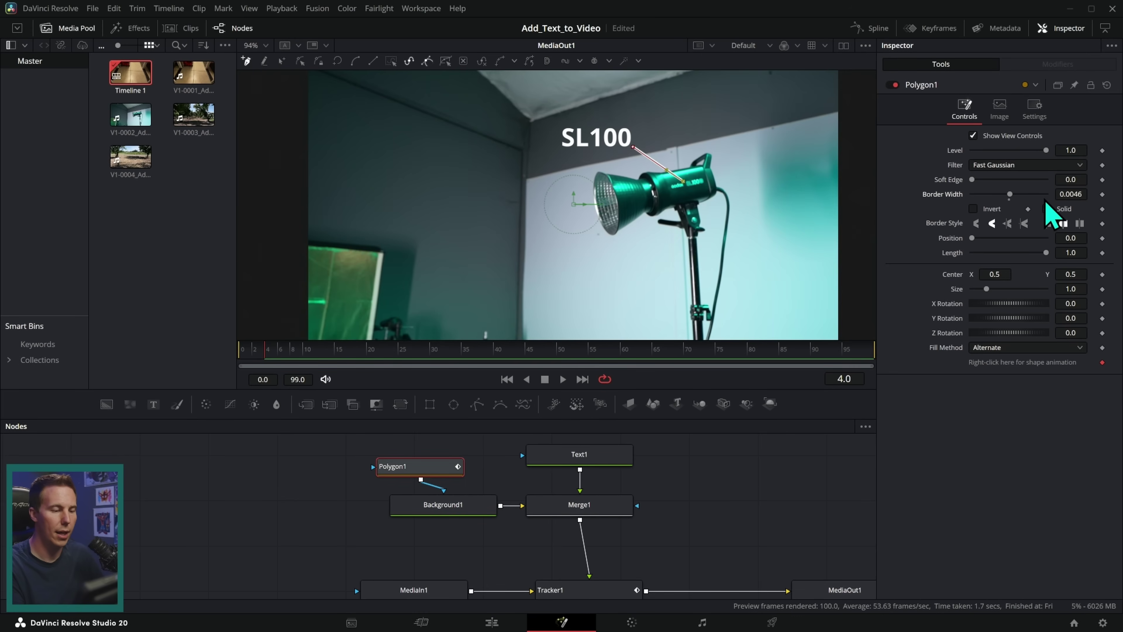
- Scrub the clip to check the pointer line and restyle the SL100 text in Poppins Bold at size 0.1299
{"action": "left_click", "coordinate": [717, 487]}
{"action": "left_click_drag", "start_coordinate": [794, 367], "coordinate": [351, 364]}
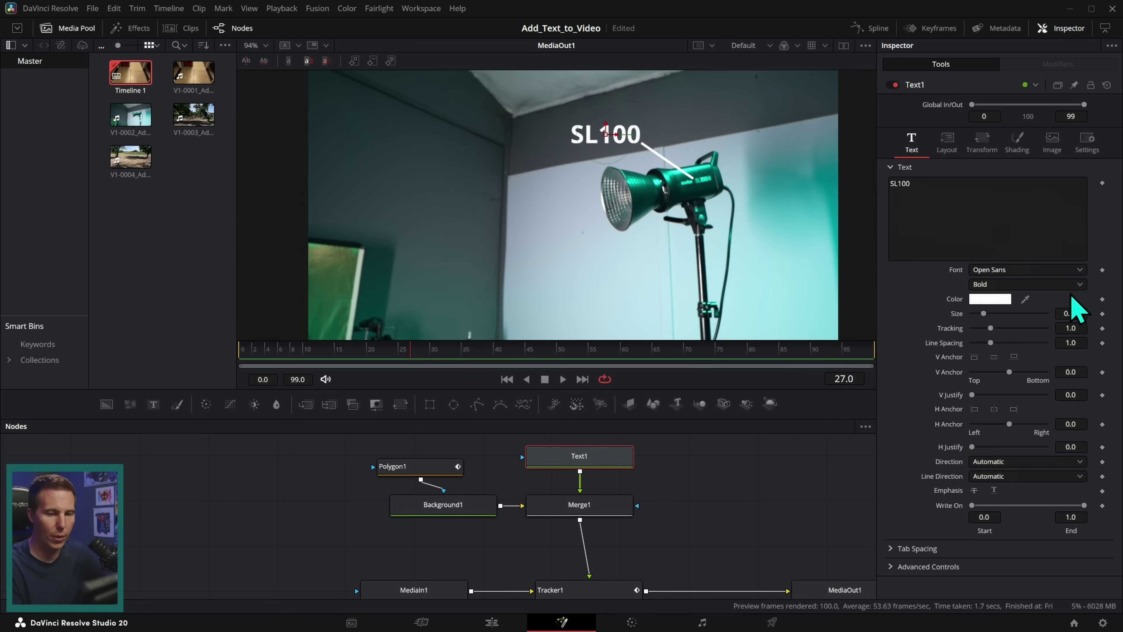
{"action": "left_click", "coordinate": [1081, 272]}
{"action": "left_click", "coordinate": [1023, 326]}
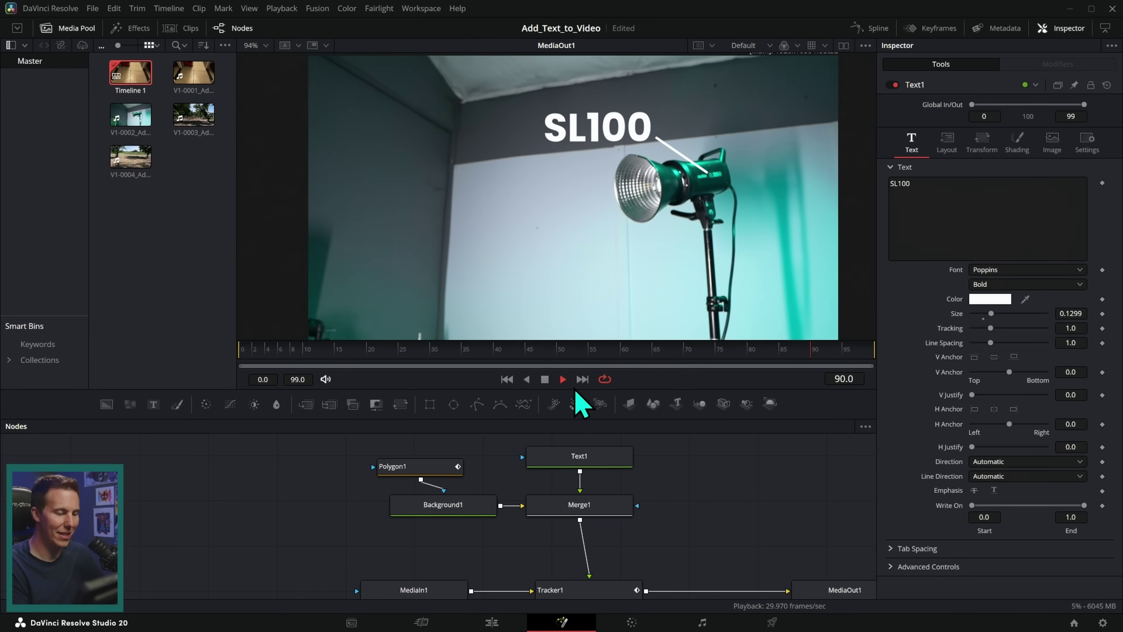
- Stop playback and compare the Merge1 text-and-line output with the Tracker1 match-move result in the viewer
{"action": "left_click", "coordinate": [545, 379]}
{"action": "left_click_drag", "start_coordinate": [528, 354], "coordinate": [613, 352]}
{"action": "left_click_drag", "start_coordinate": [619, 564], "coordinate": [617, 525]}
{"action": "left_click", "coordinate": [608, 555]}
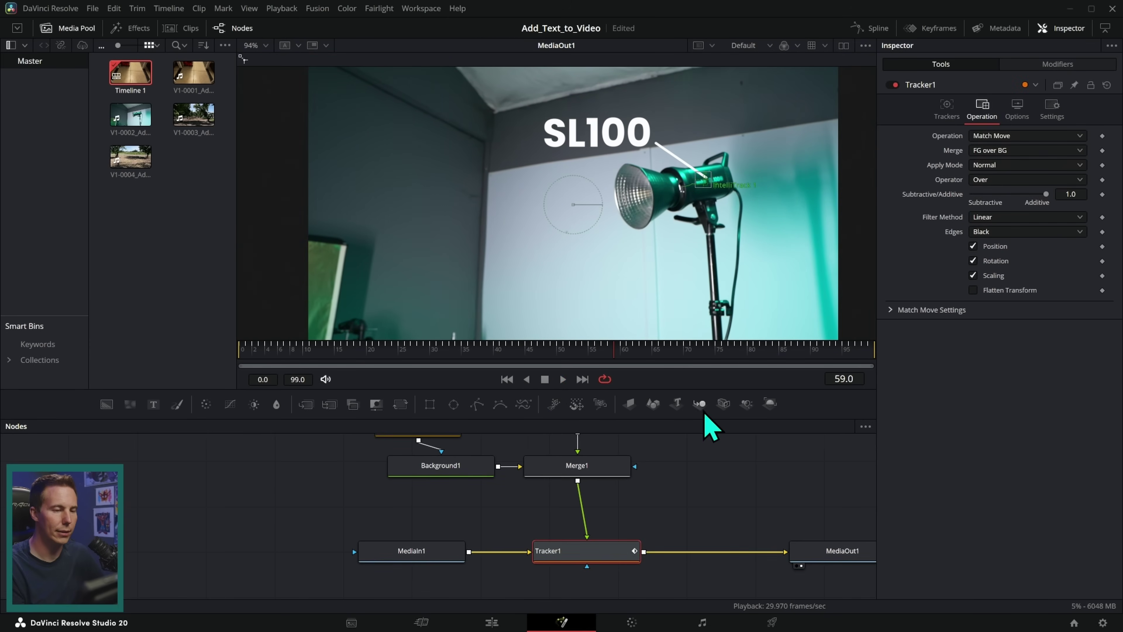
{"action": "left_click", "coordinate": [514, 536]}
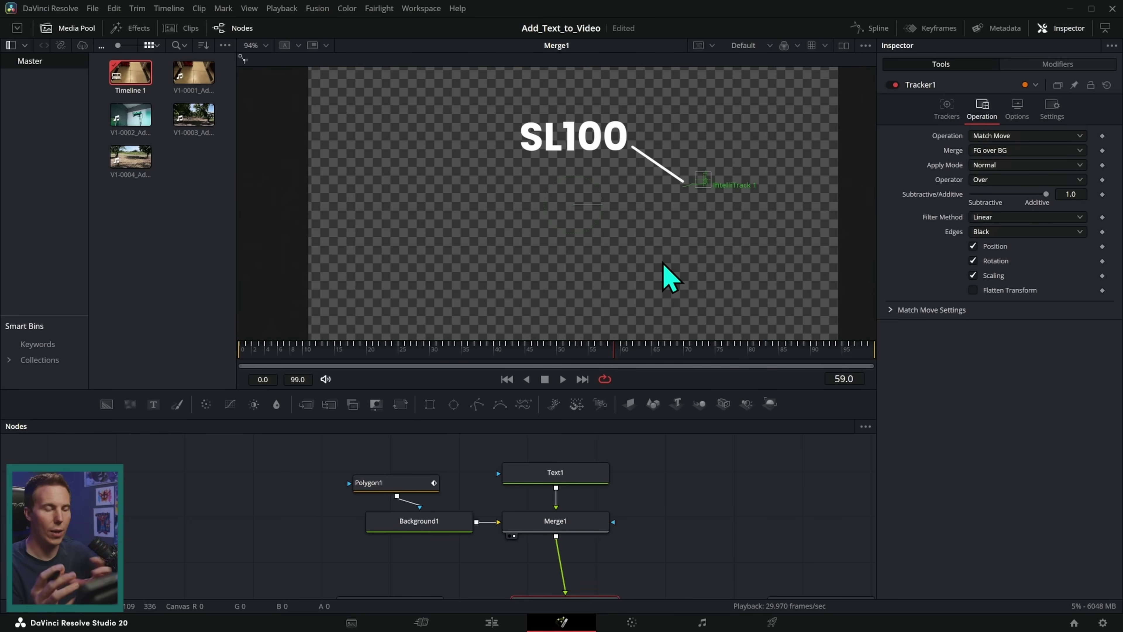
{"action": "left_click", "coordinate": [512, 582]}
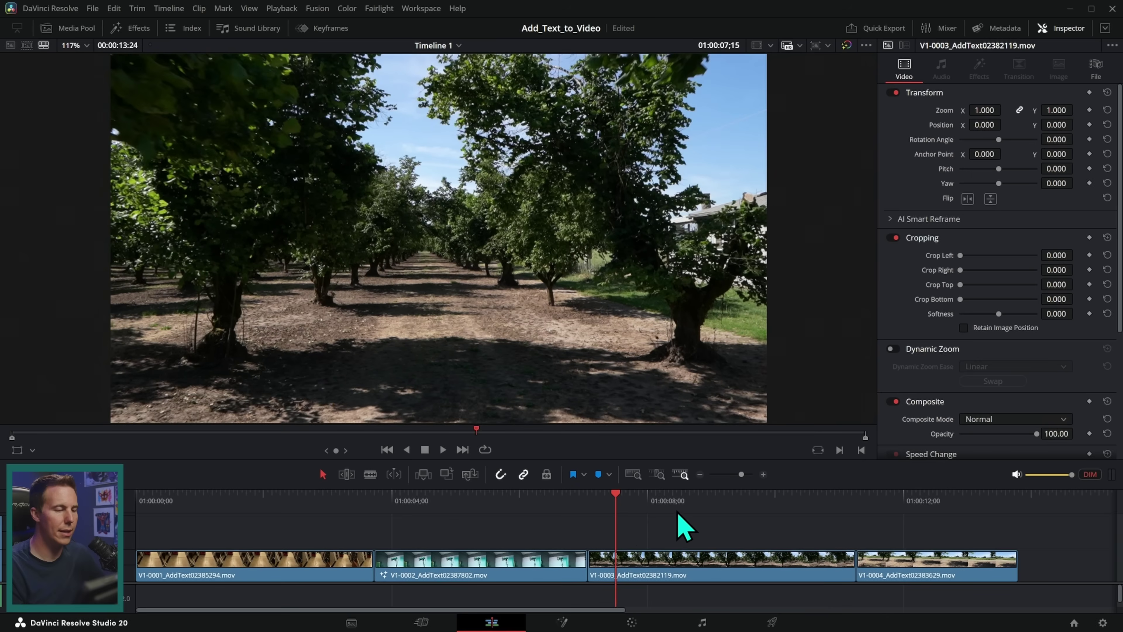
{"action": "left_click_drag", "start_coordinate": [677, 526], "coordinate": [693, 547]}
- Open the V1-0003 orchard clip in Fusion and insert a Planar Tracker between MediaIn1 and MediaOut1
{"action": "left_click", "coordinate": [562, 623]}
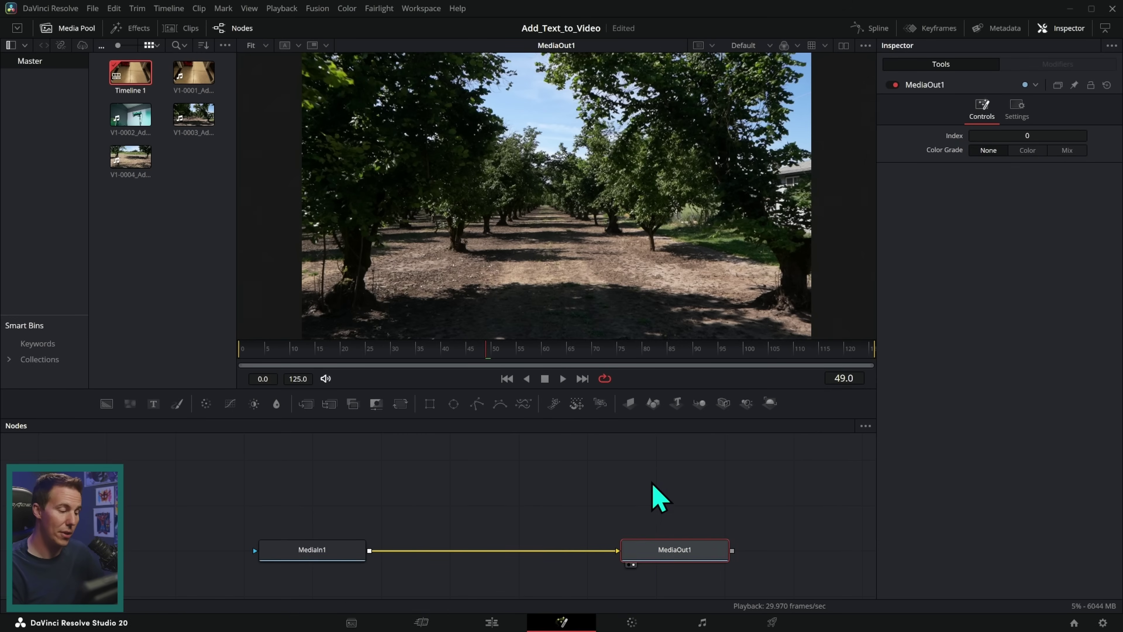
{"action": "left_click", "coordinate": [649, 486]}
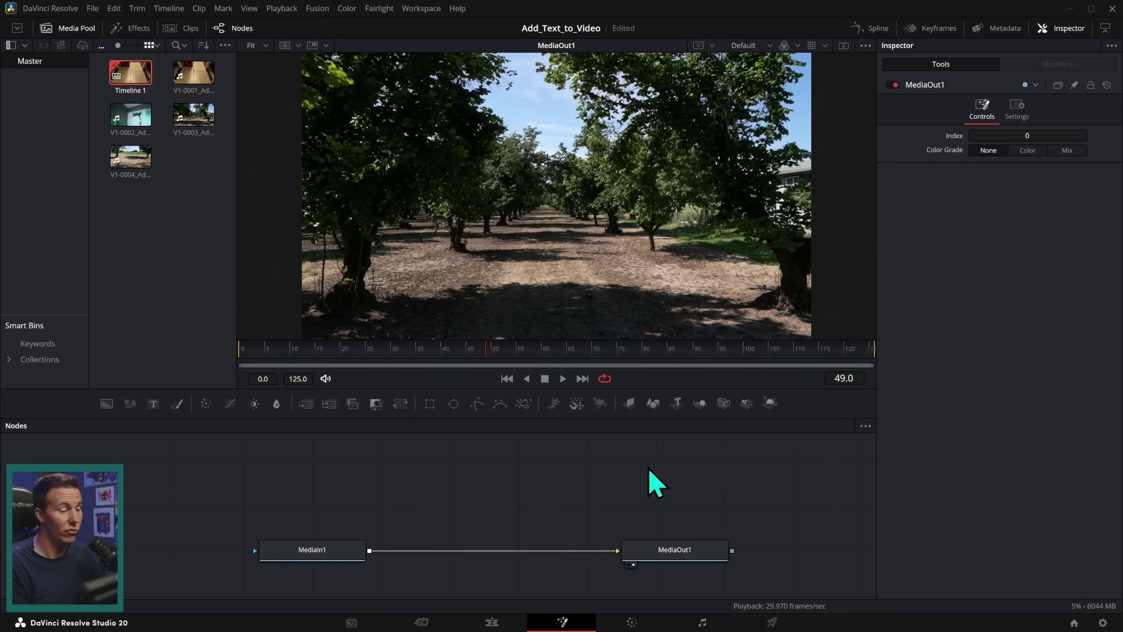
{"action": "left_click", "coordinate": [346, 550]}
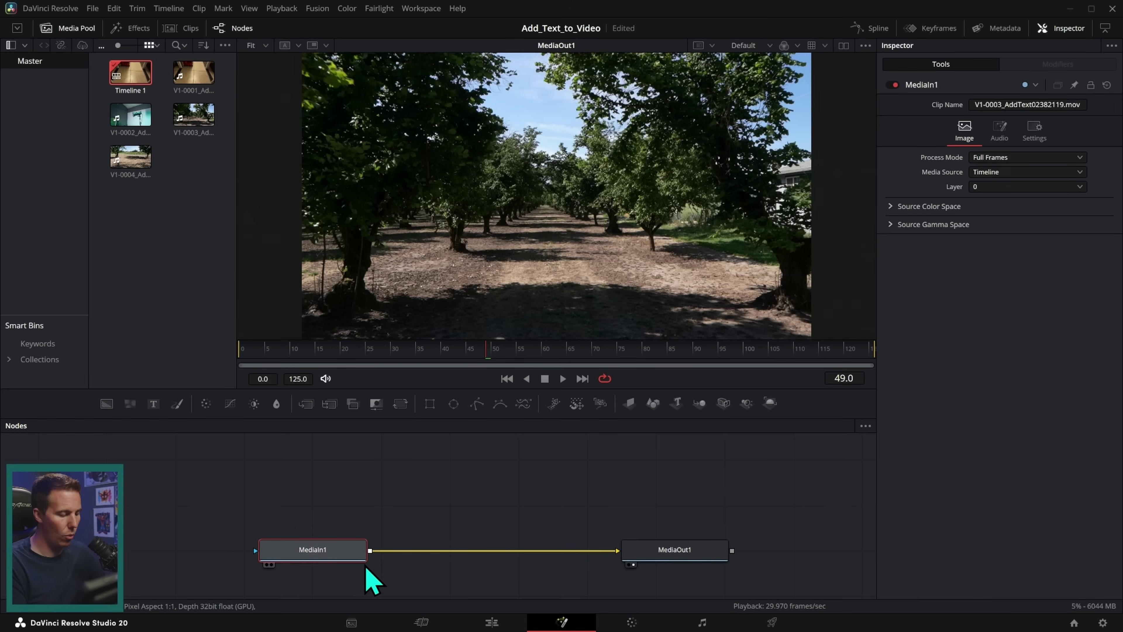
{"action": "key", "text": "shift+space"}
{"action": "type", "text": "planar"}
{"action": "key", "text": "Return"}
- At frame 125, outline a four-point planar tracking area on the ground between the two foreground trees
{"action": "left_click_drag", "start_coordinate": [495, 350], "coordinate": [898, 346]}
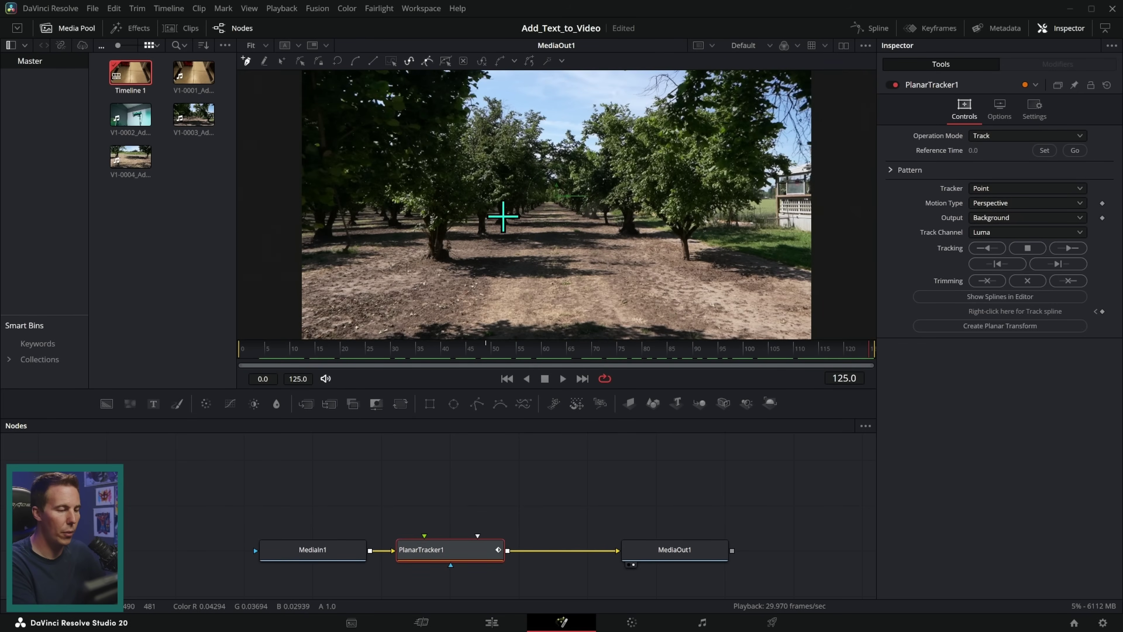
{"action": "left_click", "coordinate": [418, 237]}
{"action": "left_click", "coordinate": [405, 289]}
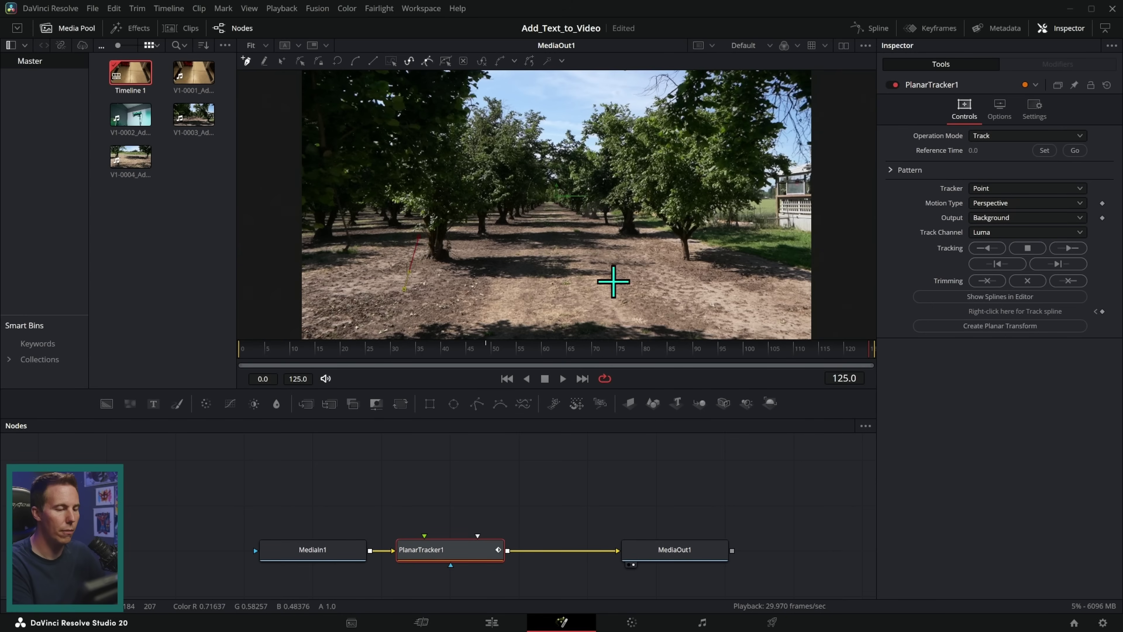
{"action": "left_click", "coordinate": [725, 277]}
{"action": "left_click", "coordinate": [710, 234]}
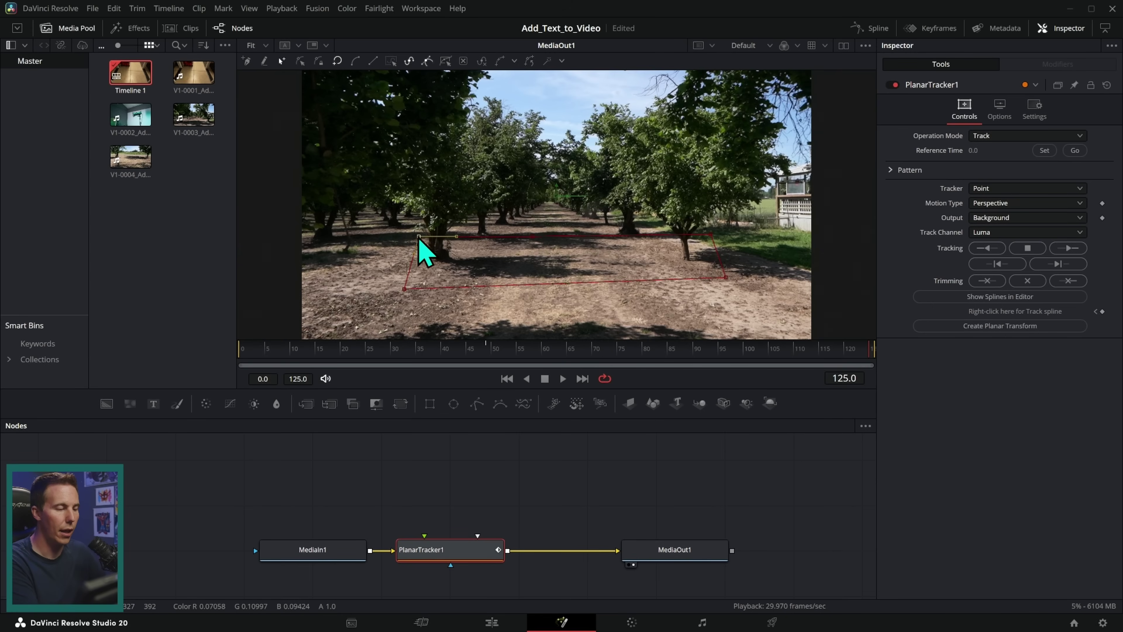
- Tighten the tracking outline by moving its near-side corners up and inward along the ground
{"action": "left_click", "coordinate": [420, 238]}
{"action": "left_click_drag", "start_coordinate": [404, 289], "coordinate": [415, 272]}
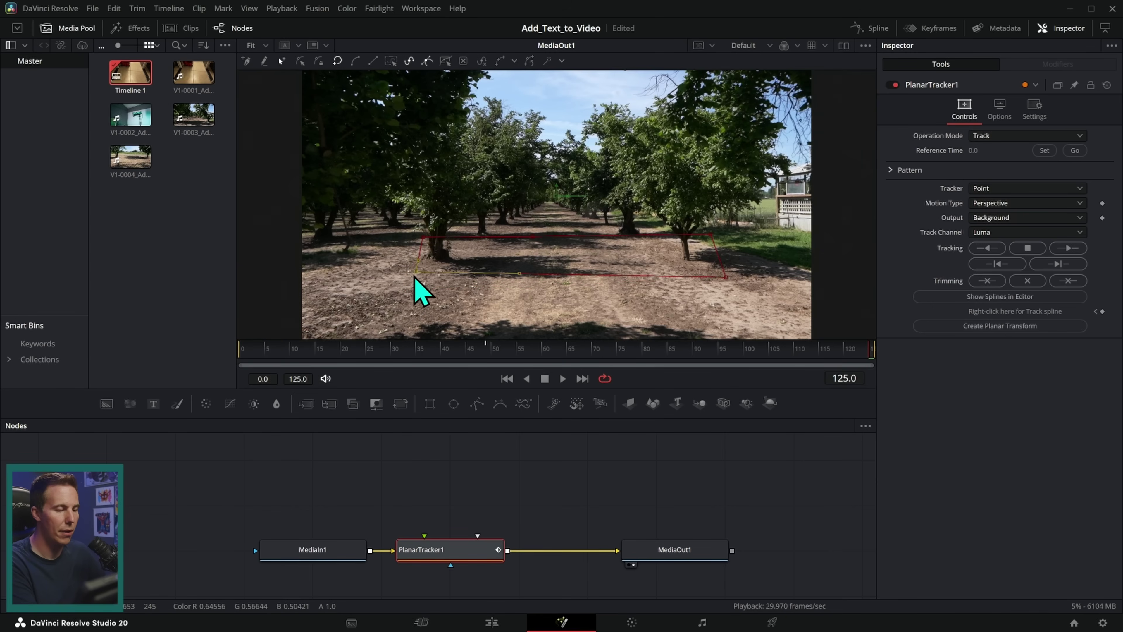
{"action": "left_click_drag", "start_coordinate": [725, 277], "coordinate": [703, 238]}
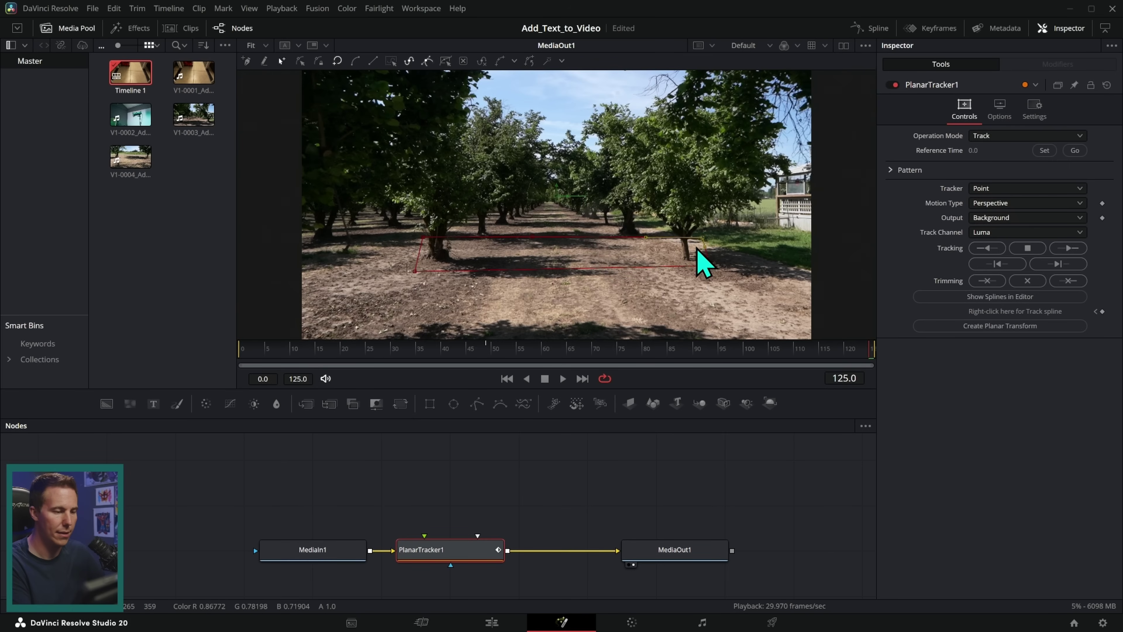
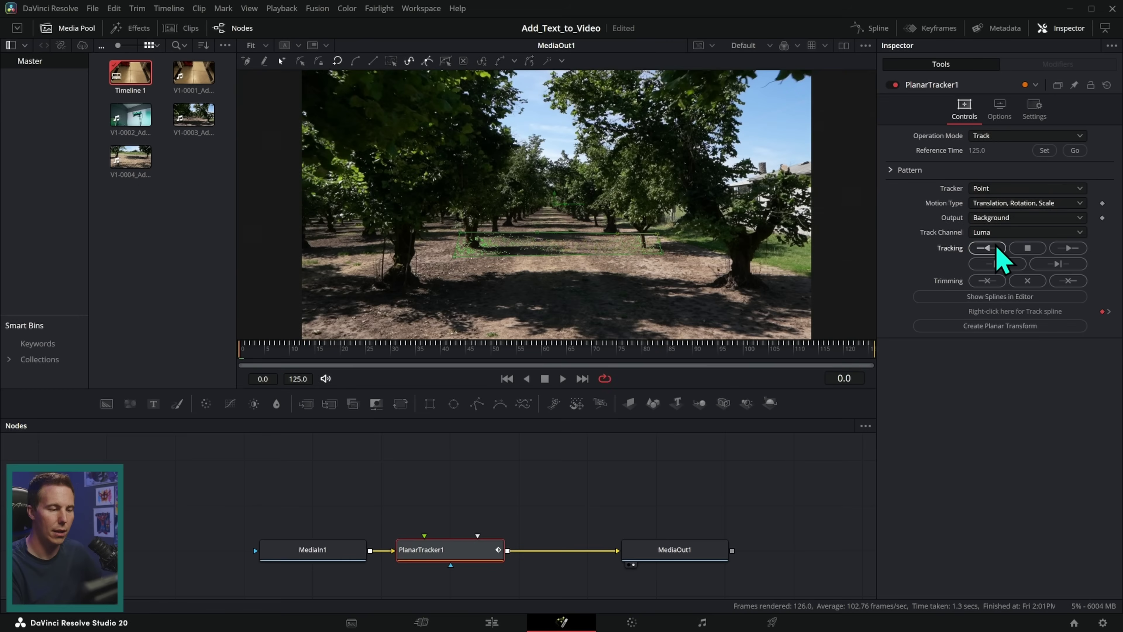
- Inspect the planar tracking area on the orchard ground up close and scrub the clip to check the track
{"action": "scroll", "coordinate": [577, 281], "scroll_direction": "up", "scroll_amount": 5}
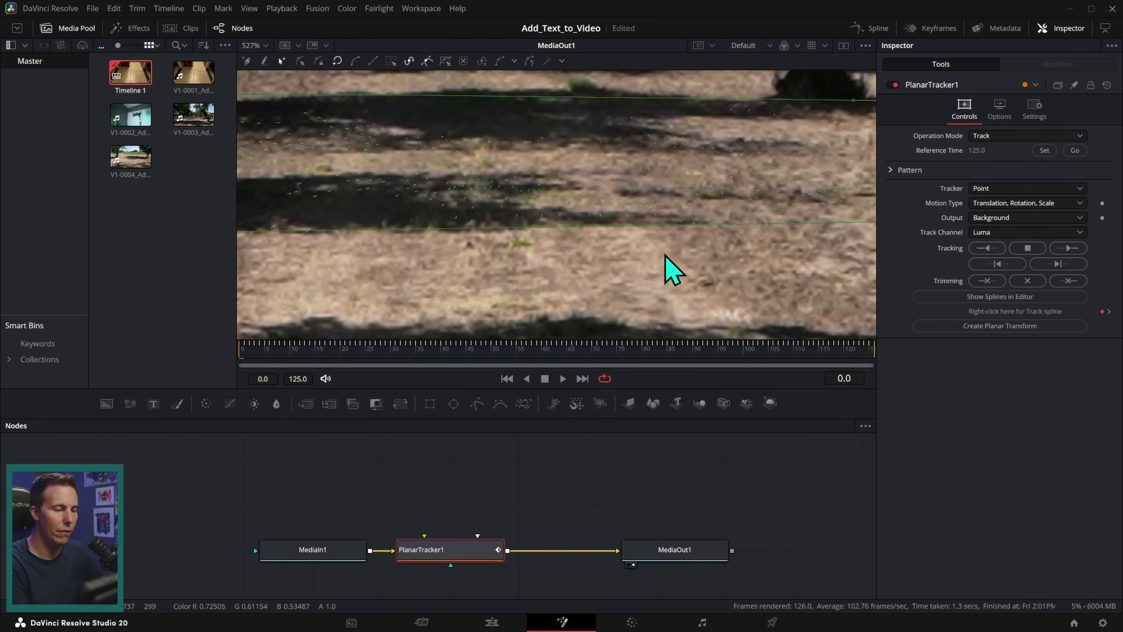
{"action": "left_click_drag", "start_coordinate": [754, 229], "coordinate": [465, 267]}
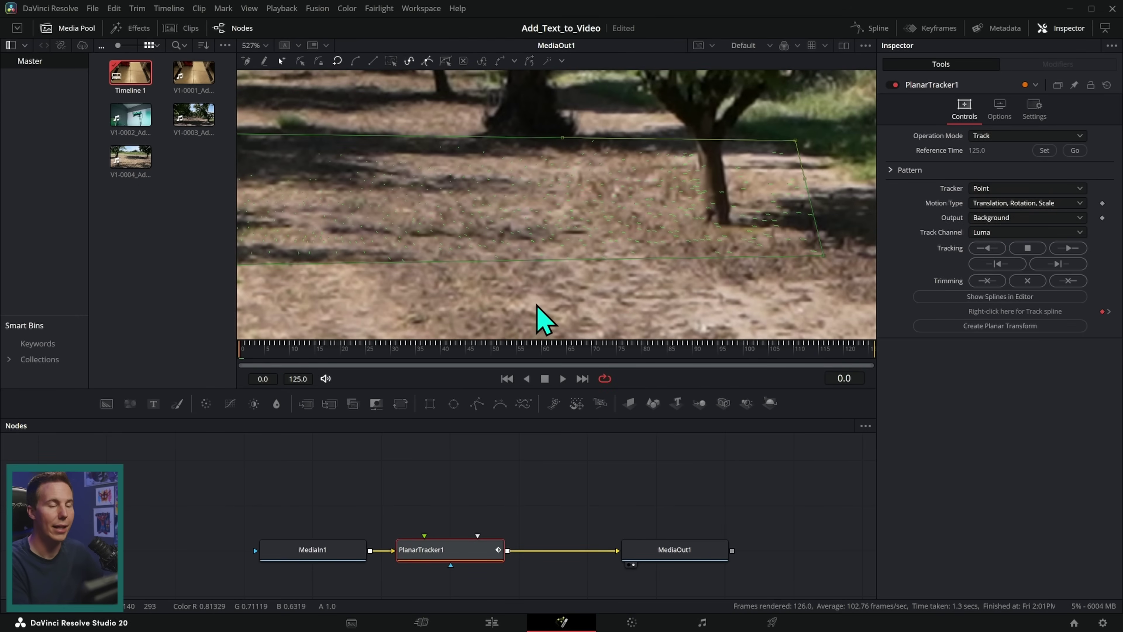
{"action": "scroll", "coordinate": [544, 319], "scroll_direction": "down", "scroll_amount": 4}
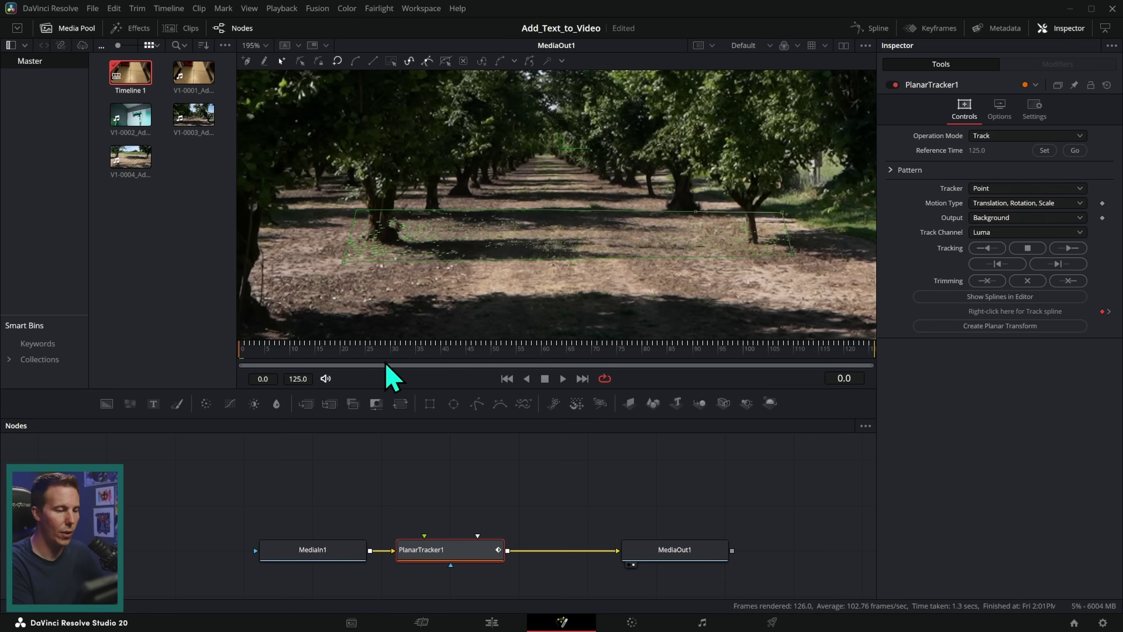
{"action": "left_click_drag", "start_coordinate": [551, 354], "coordinate": [274, 350]}
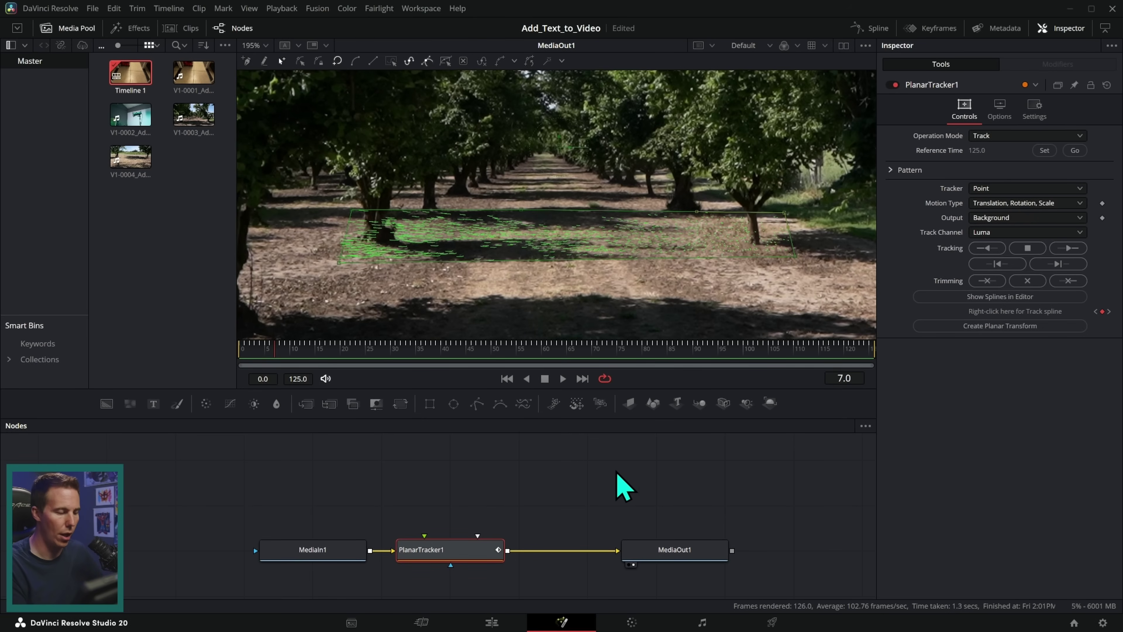
- Add a Text+ node reading ORCHARD to the composition and show it in the viewer
{"action": "left_click_drag", "start_coordinate": [153, 402], "coordinate": [492, 483]}
{"action": "left_click", "coordinate": [959, 218]}
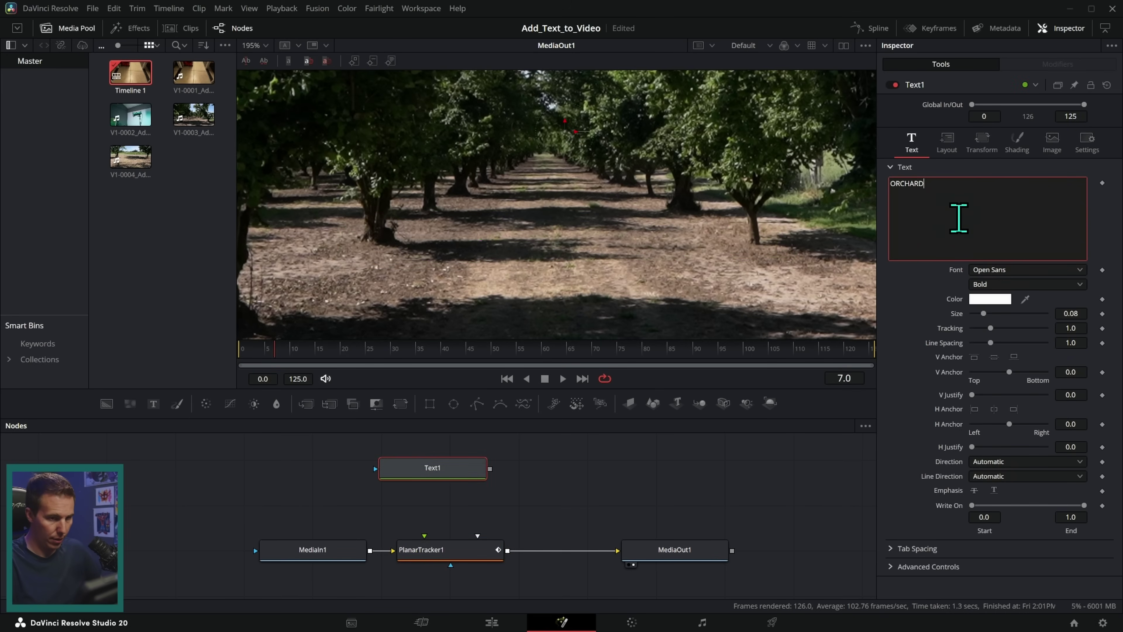
{"action": "left_click", "coordinate": [561, 469]}
{"action": "left_click_drag", "start_coordinate": [471, 464], "coordinate": [689, 165]}
{"action": "scroll", "coordinate": [684, 271], "scroll_direction": "down", "scroll_amount": 2}
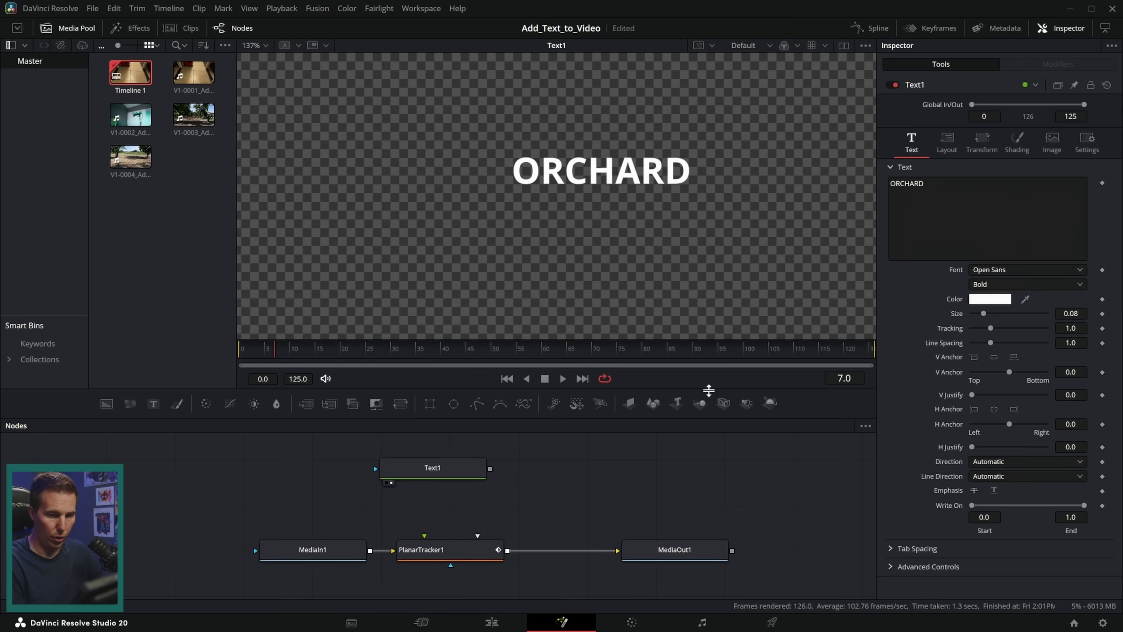
- Set the ORCHARD text's font to Poppins and enlarge its size to 0.1693
{"action": "left_click", "coordinate": [1028, 271]}
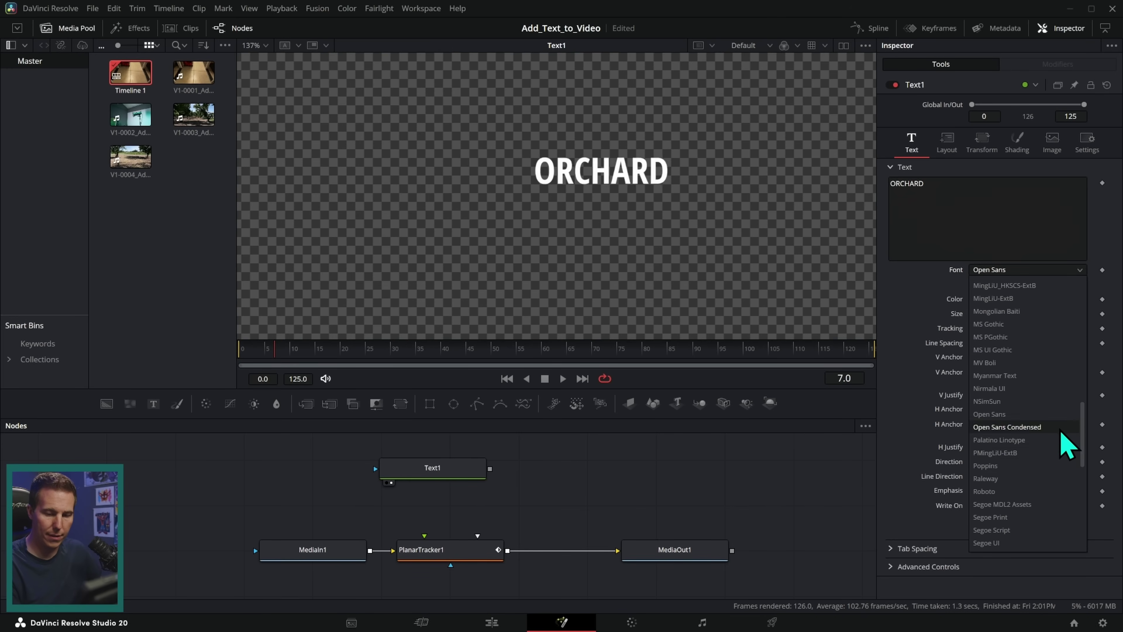
{"action": "left_click", "coordinate": [1031, 467]}
{"action": "left_click_drag", "start_coordinate": [983, 313], "coordinate": [1001, 314]}
- Insert a Merge node between PlanarTracker1 and MediaOut1, with Text1 as its foreground and placed above it
{"action": "left_click_drag", "start_coordinate": [569, 504], "coordinate": [497, 476]}
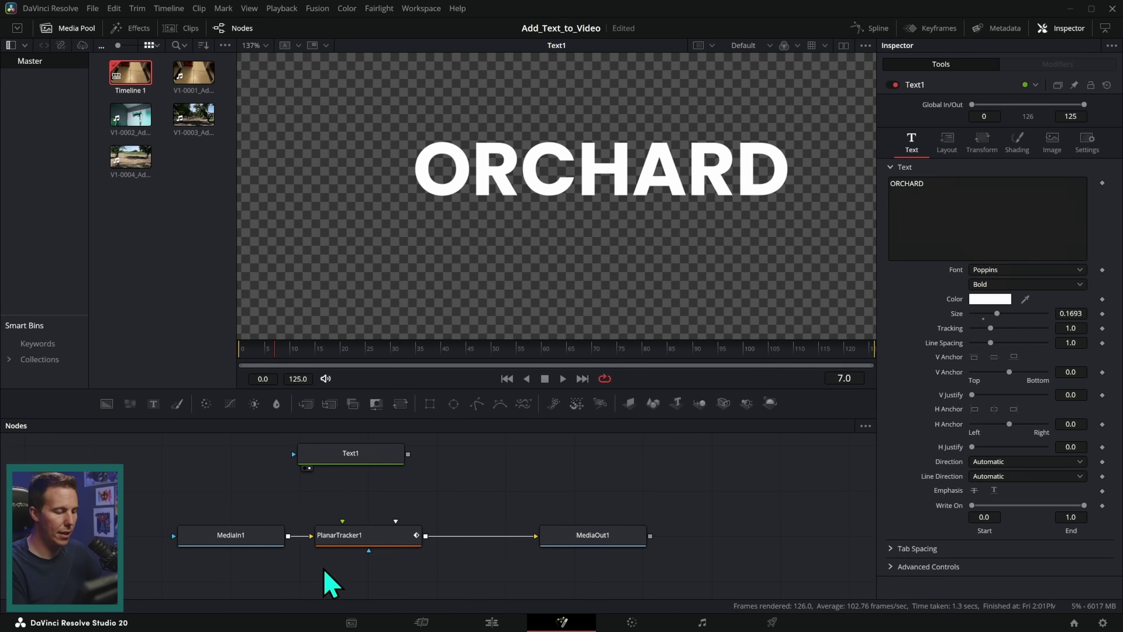
{"action": "left_click_drag", "start_coordinate": [602, 543], "coordinate": [723, 546]}
{"action": "left_click", "coordinate": [527, 484]}
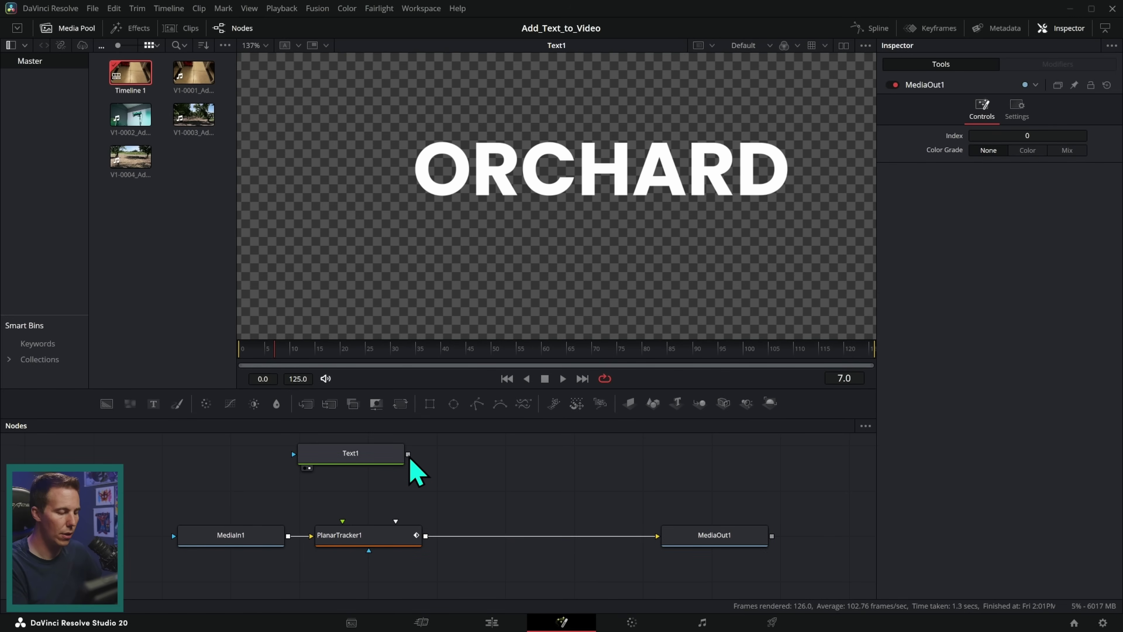
{"action": "left_click_drag", "start_coordinate": [305, 403], "coordinate": [533, 542]}
{"action": "left_click_drag", "start_coordinate": [408, 455], "coordinate": [534, 528]}
{"action": "left_click_drag", "start_coordinate": [370, 454], "coordinate": [546, 455]}
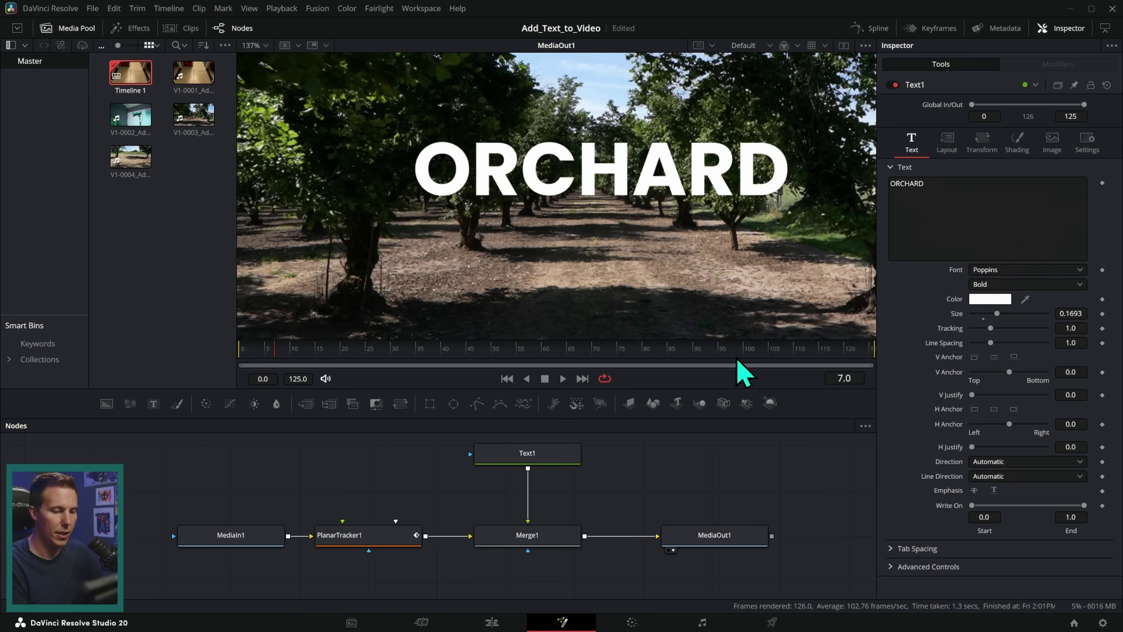
- With the final output displayed at frame 125, create a Planar Transform from PlanarTracker1 and place it above the tracker
{"action": "left_click_drag", "start_coordinate": [738, 360], "coordinate": [920, 339]}
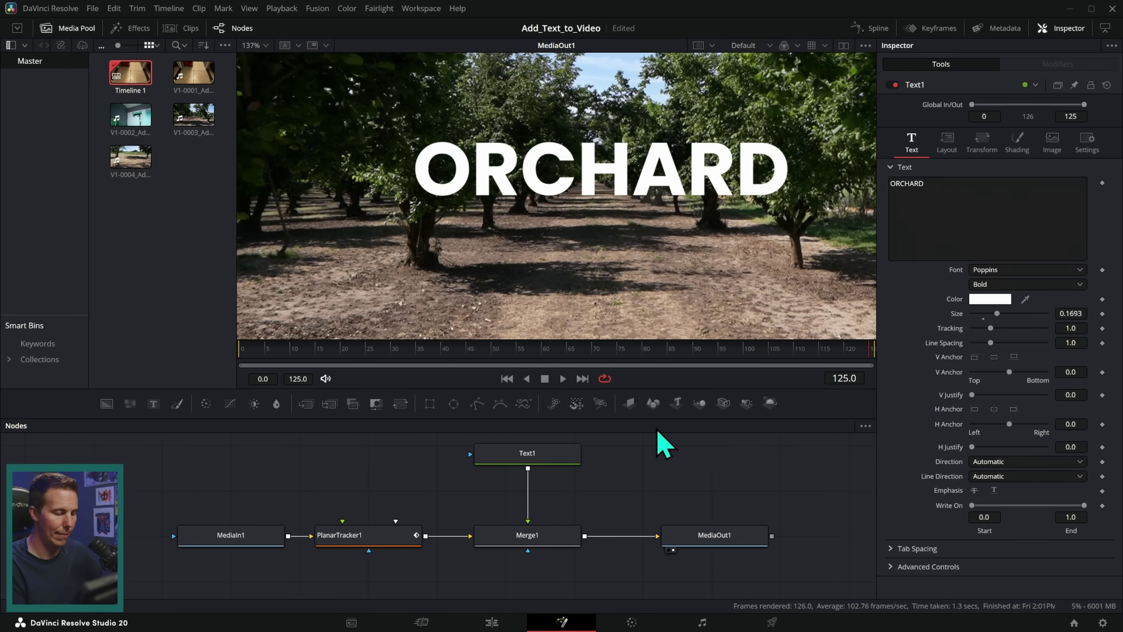
{"action": "left_click", "coordinate": [375, 540]}
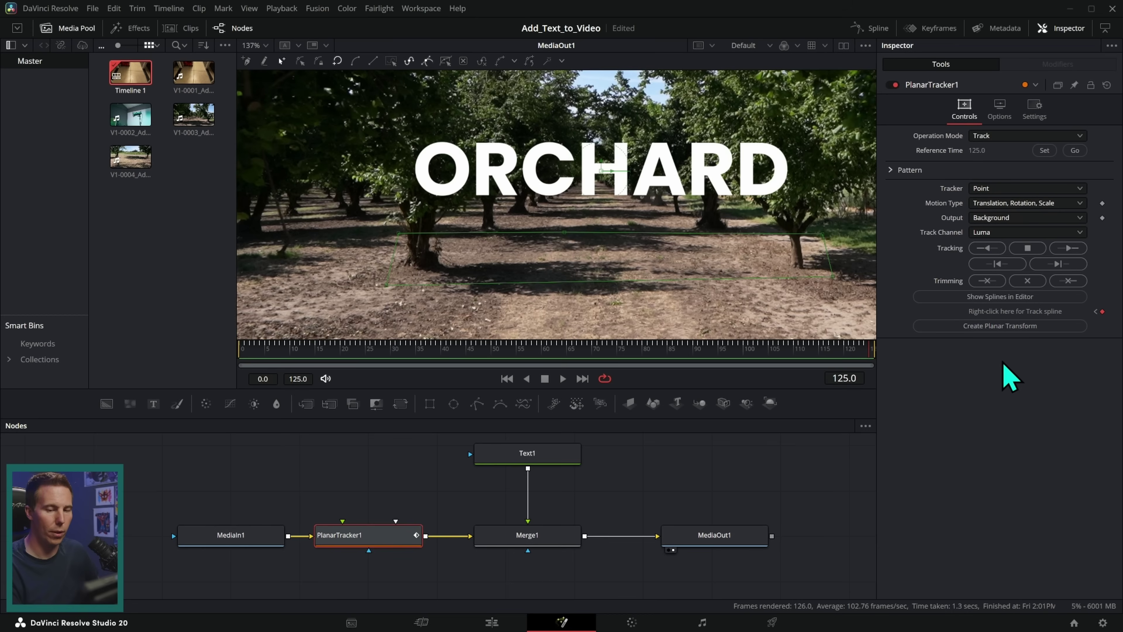
{"action": "left_click", "coordinate": [1007, 327]}
{"action": "left_click_drag", "start_coordinate": [242, 492], "coordinate": [354, 479]}
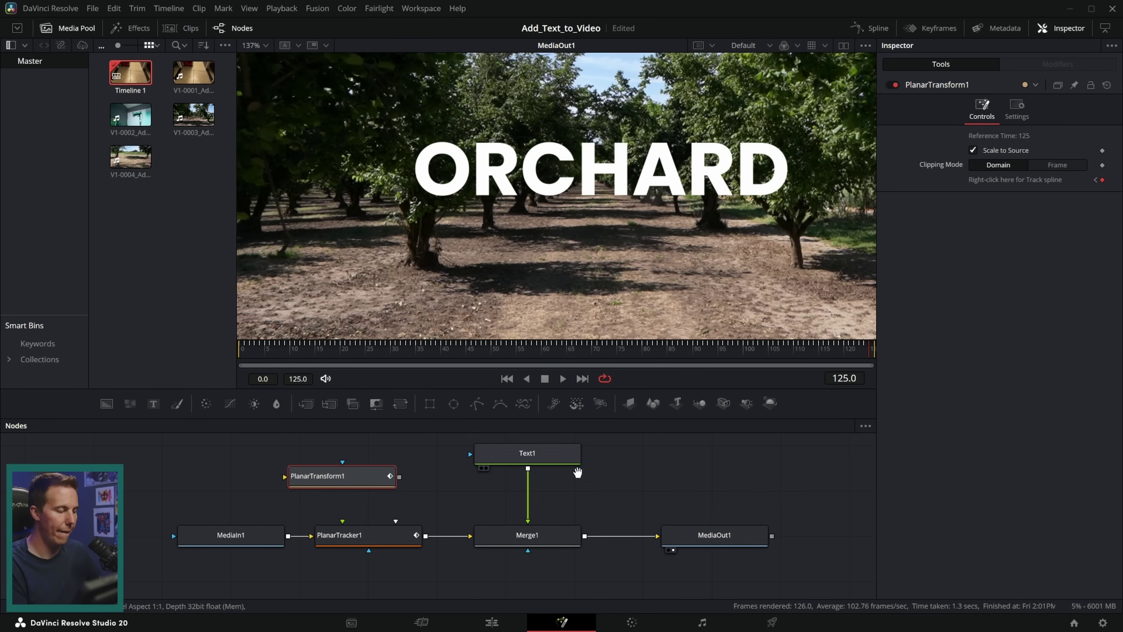
- Insert PlanarTransform1 into the connection between Text1 and Merge1, moving Text1 up to make room
{"action": "left_click_drag", "start_coordinate": [577, 471], "coordinate": [574, 484]}
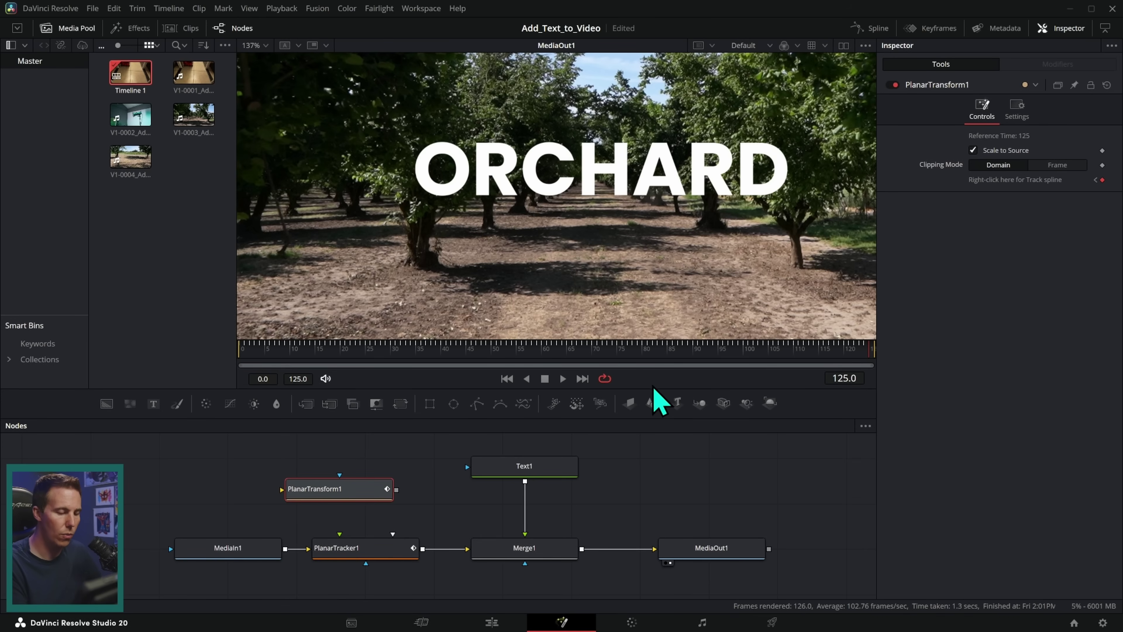
{"action": "left_click_drag", "start_coordinate": [654, 387], "coordinate": [654, 307]}
{"action": "left_click_drag", "start_coordinate": [643, 383], "coordinate": [628, 466]}
{"action": "left_click_drag", "start_coordinate": [535, 472], "coordinate": [535, 418]}
{"action": "left_click_drag", "start_coordinate": [347, 498], "coordinate": [536, 472]}
{"action": "left_click_drag", "start_coordinate": [566, 418], "coordinate": [521, 557]}
- Scrub the composition and play it from frame 0 to check how the ORCHARD text follows the ground track
{"action": "left_click_drag", "start_coordinate": [669, 275], "coordinate": [768, 265]}
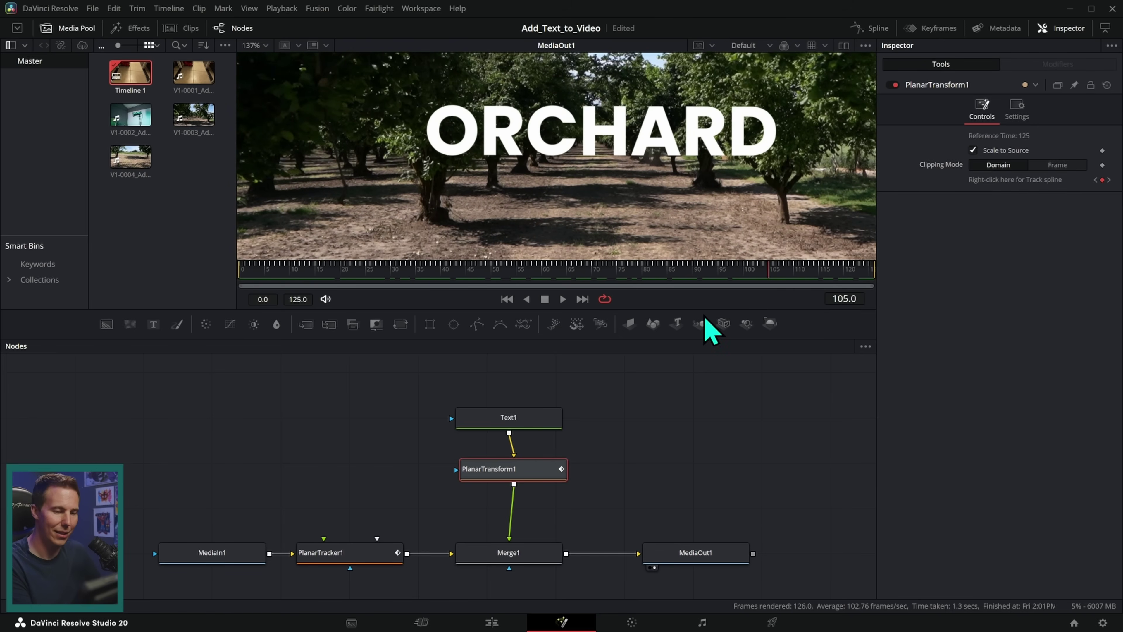
{"action": "left_click_drag", "start_coordinate": [709, 307], "coordinate": [692, 417]}
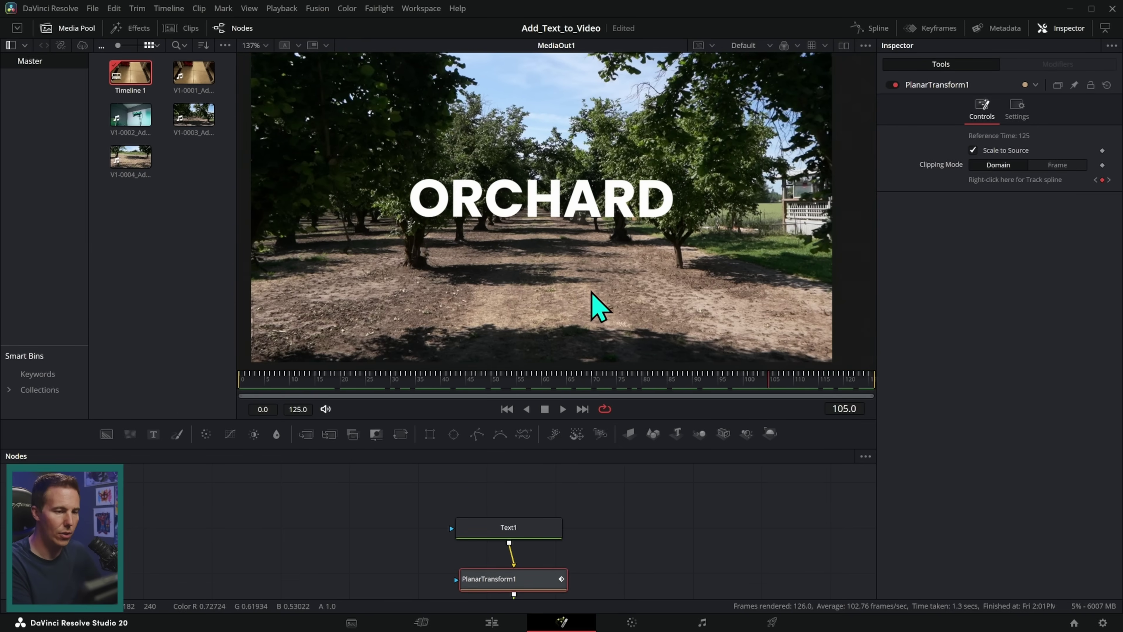
{"action": "left_click_drag", "start_coordinate": [611, 292], "coordinate": [620, 291]}
{"action": "left_click", "coordinate": [507, 409]}
{"action": "left_click", "coordinate": [563, 409]}
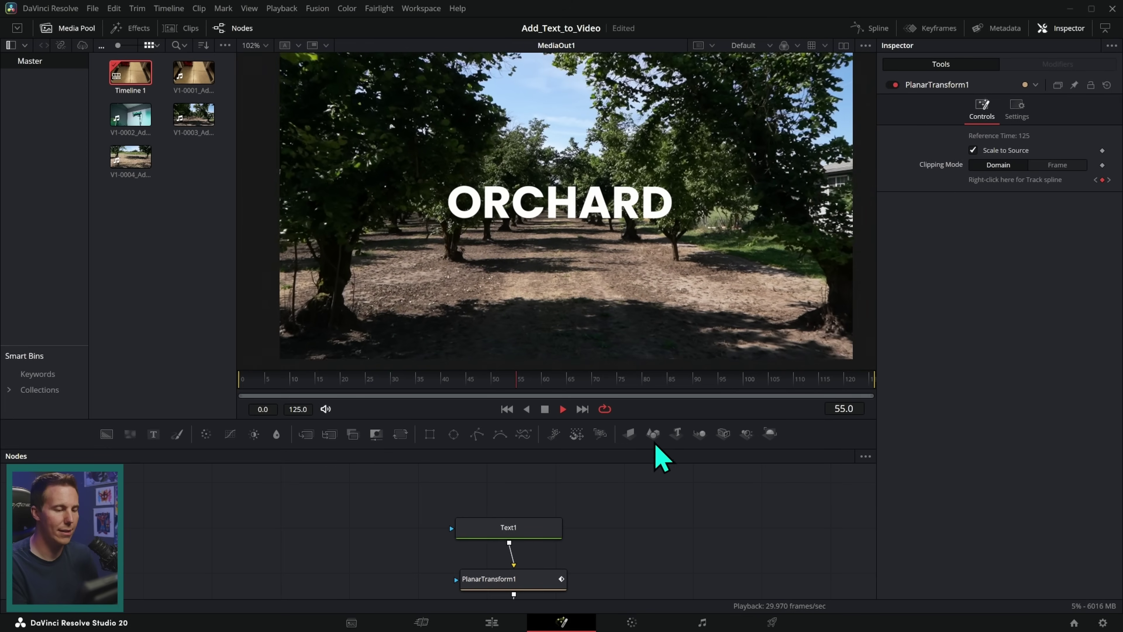
- Stop playback, reduce the ORCHARD text's size to 0.1142 and lower it toward the ground between the trees
{"action": "left_click", "coordinate": [544, 409]}
{"action": "left_click_drag", "start_coordinate": [532, 534], "coordinate": [536, 533]}
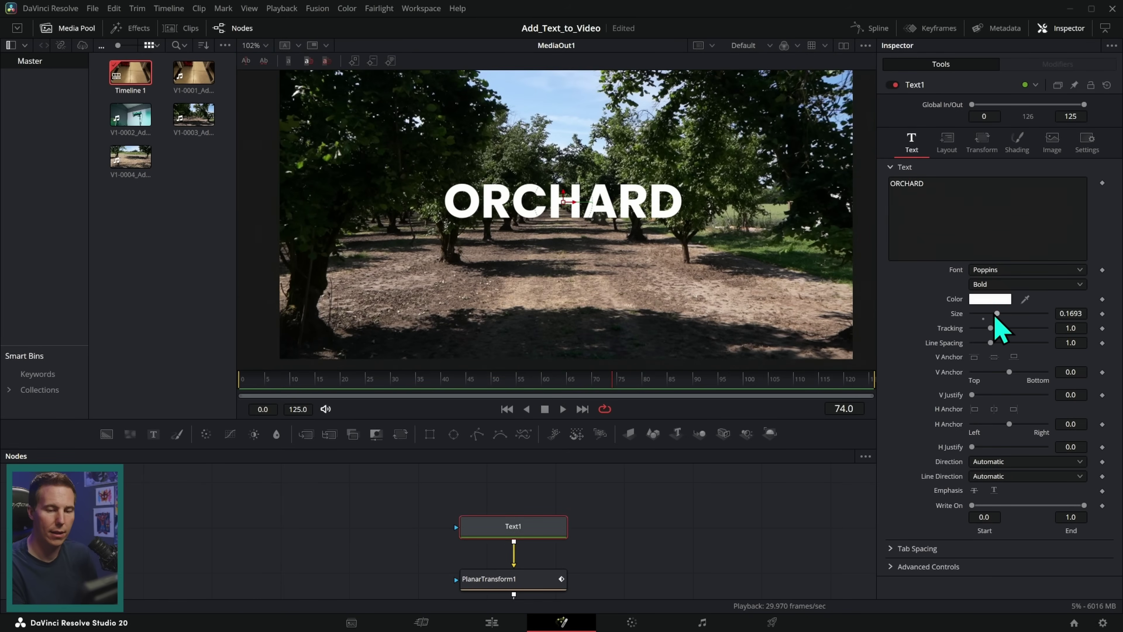
{"action": "left_click_drag", "start_coordinate": [988, 321], "coordinate": [987, 320]}
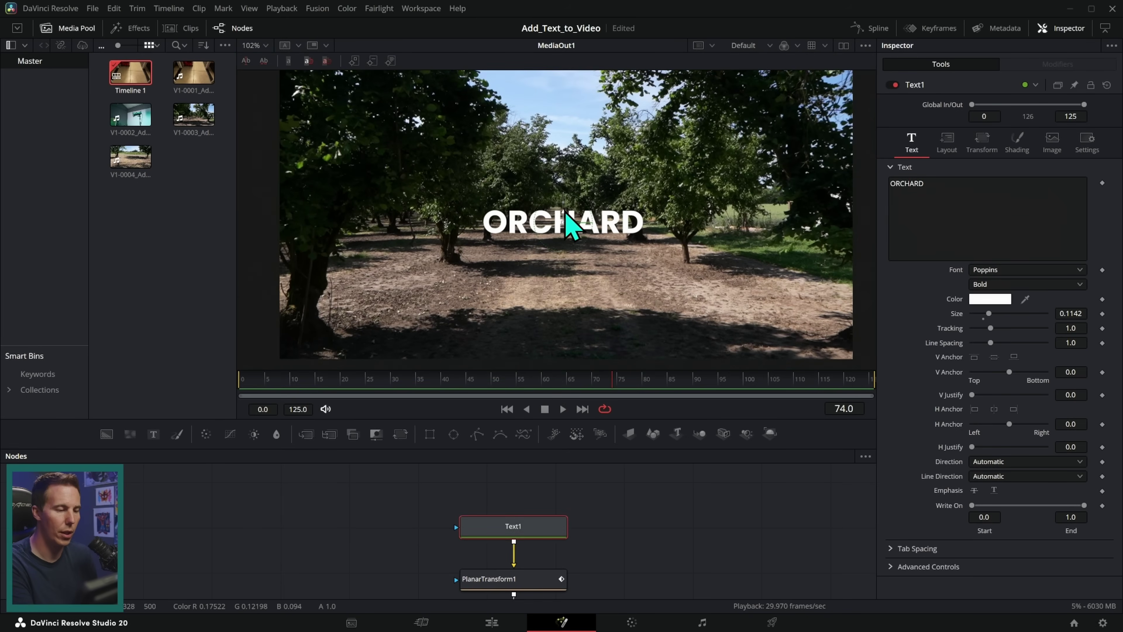
- Play the orchard composition from the start to check the smaller, lowered text against PlanarTracker1's motion
{"action": "left_click", "coordinate": [624, 531]}
{"action": "left_click", "coordinate": [507, 409]}
{"action": "left_click", "coordinate": [563, 409]}
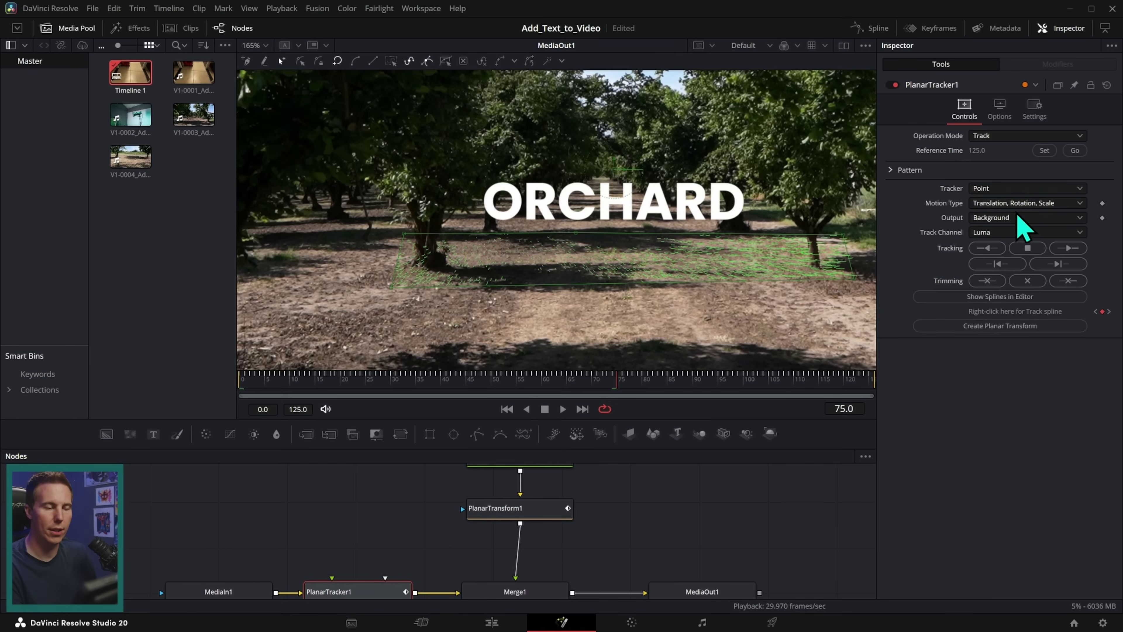
{"action": "left_click", "coordinate": [703, 514]}
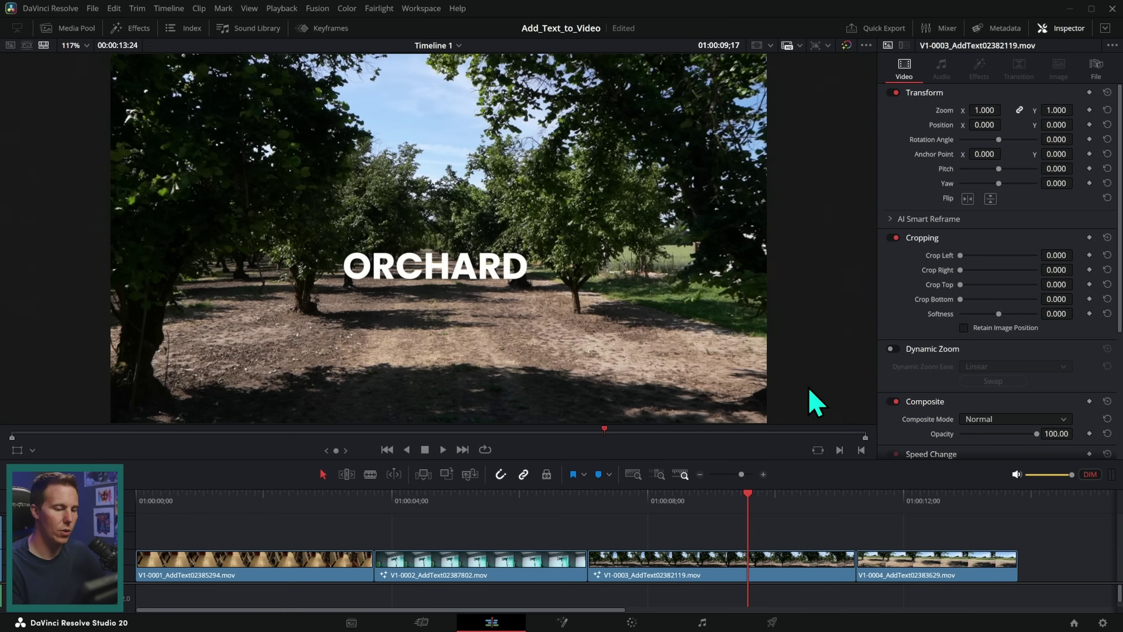
- Review the V1-0001 hallway clip on the timeline by scrubbing it and playing it from its beginning
{"action": "left_click_drag", "start_coordinate": [687, 498], "coordinate": [247, 527]}
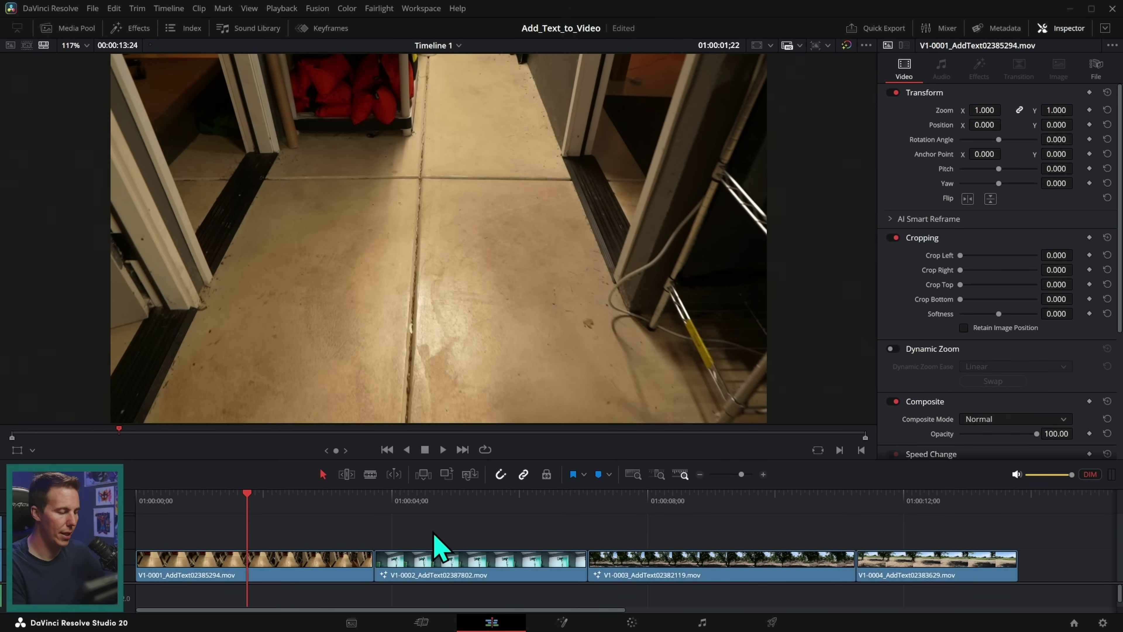
{"action": "left_click_drag", "start_coordinate": [371, 519], "coordinate": [283, 521]}
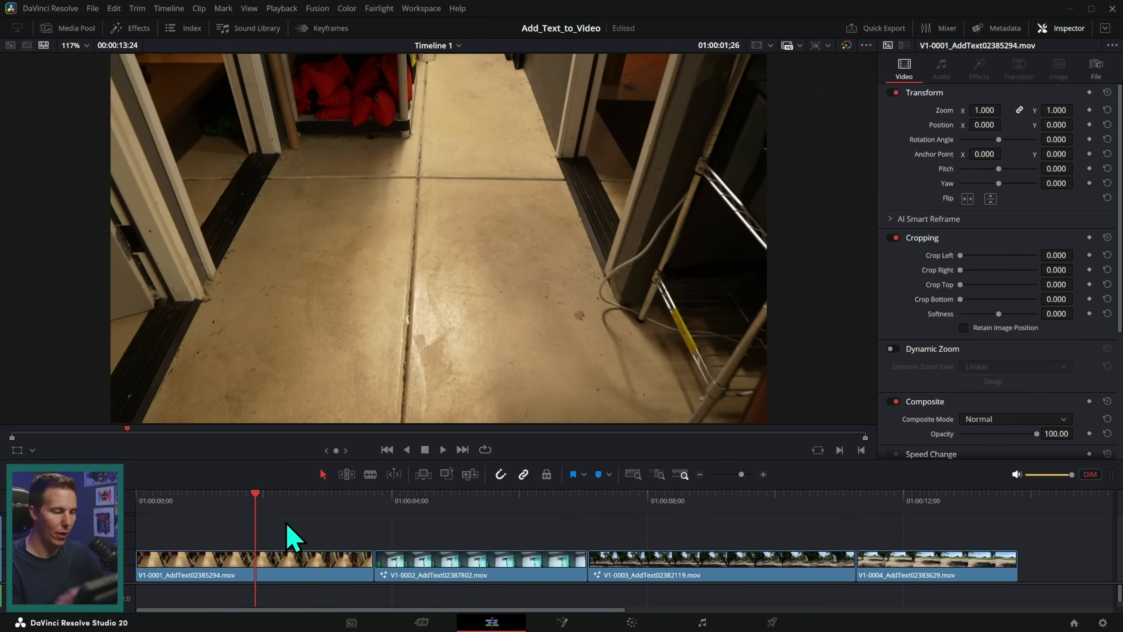
{"action": "left_click", "coordinate": [138, 539]}
{"action": "key", "text": "space"}
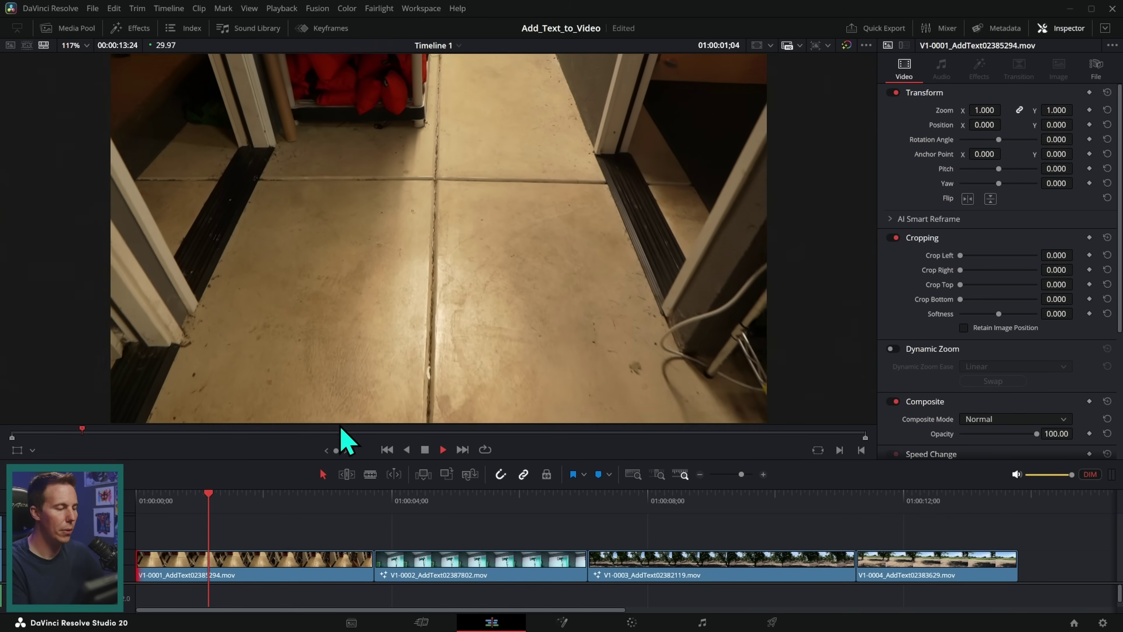
{"action": "key", "text": "space"}
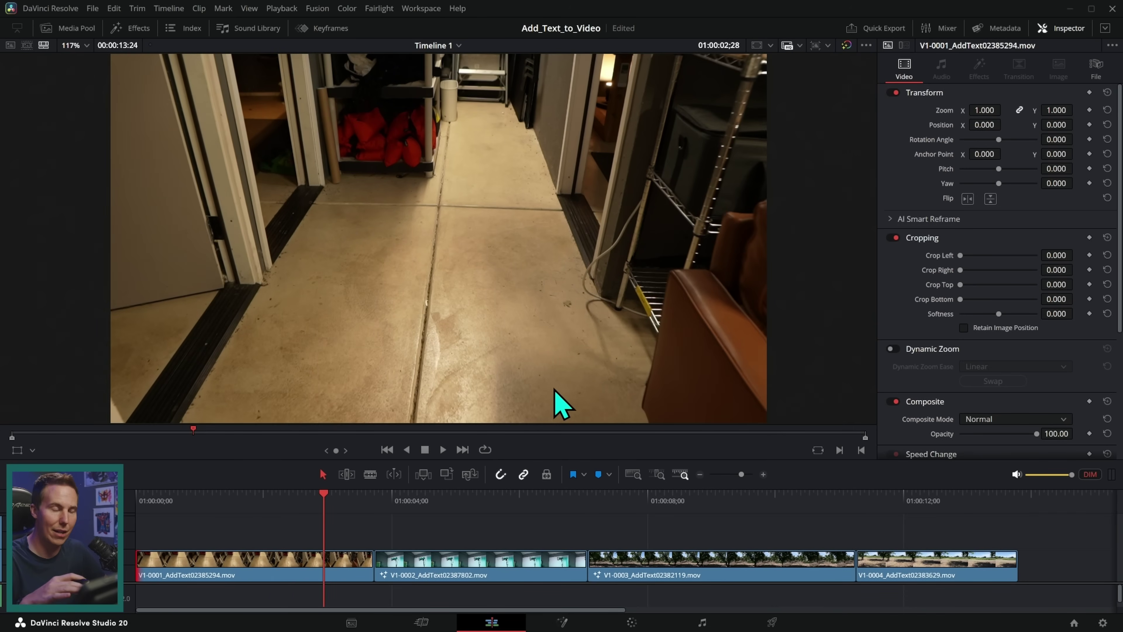
- Open the V1-0001 hallway clip in Fusion and move MediaOut1 closer to MediaIn1
{"action": "left_click_drag", "start_coordinate": [333, 502], "coordinate": [293, 514]}
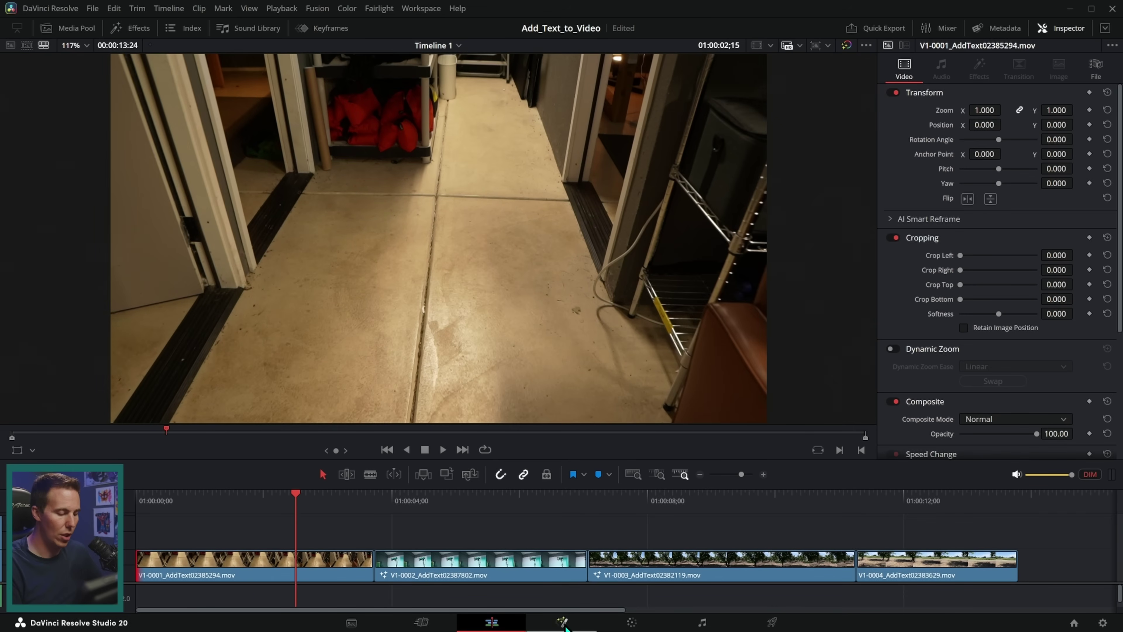
{"action": "left_click", "coordinate": [562, 622]}
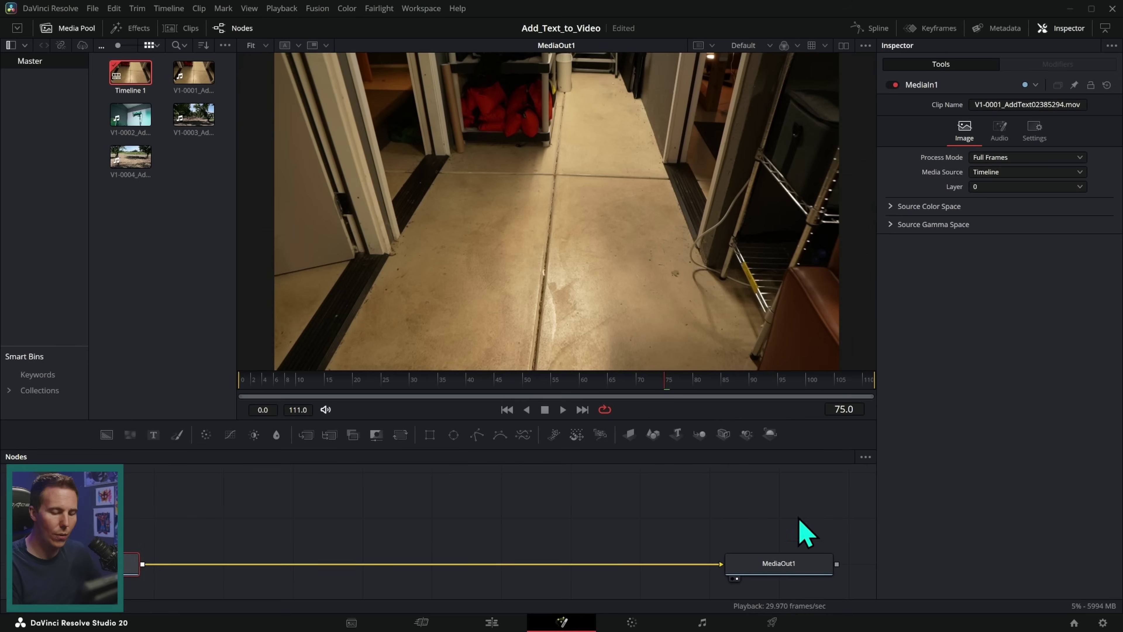
{"action": "left_click_drag", "start_coordinate": [762, 568], "coordinate": [570, 569]}
- Compare the hallway clip's first and last frames, then at frame 111 insert a Planar Tracker between MediaIn1 and MediaOut1
{"action": "left_click_drag", "start_coordinate": [650, 376], "coordinate": [894, 384]}
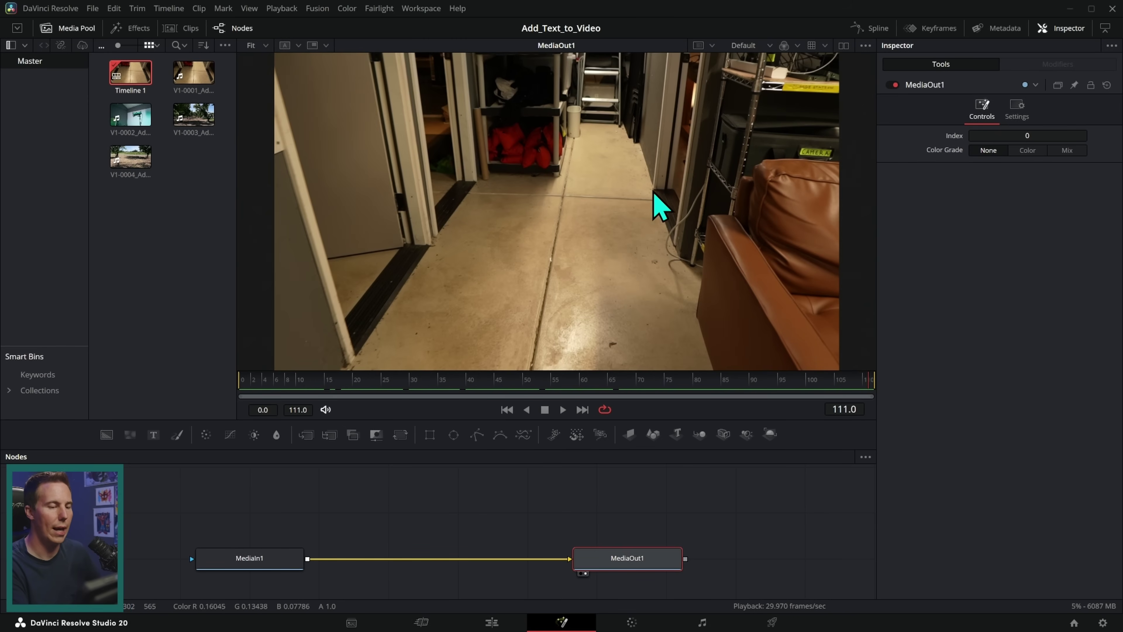
{"action": "left_click_drag", "start_coordinate": [831, 389], "coordinate": [196, 389]}
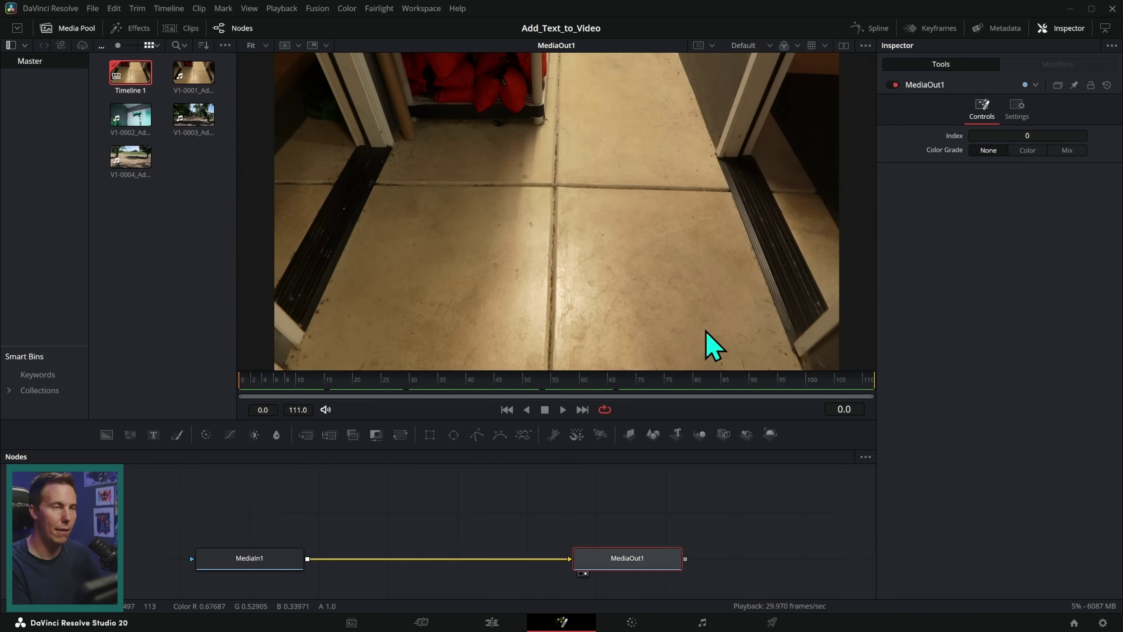
{"action": "left_click_drag", "start_coordinate": [464, 376], "coordinate": [955, 381]}
{"action": "left_click", "coordinate": [288, 562]}
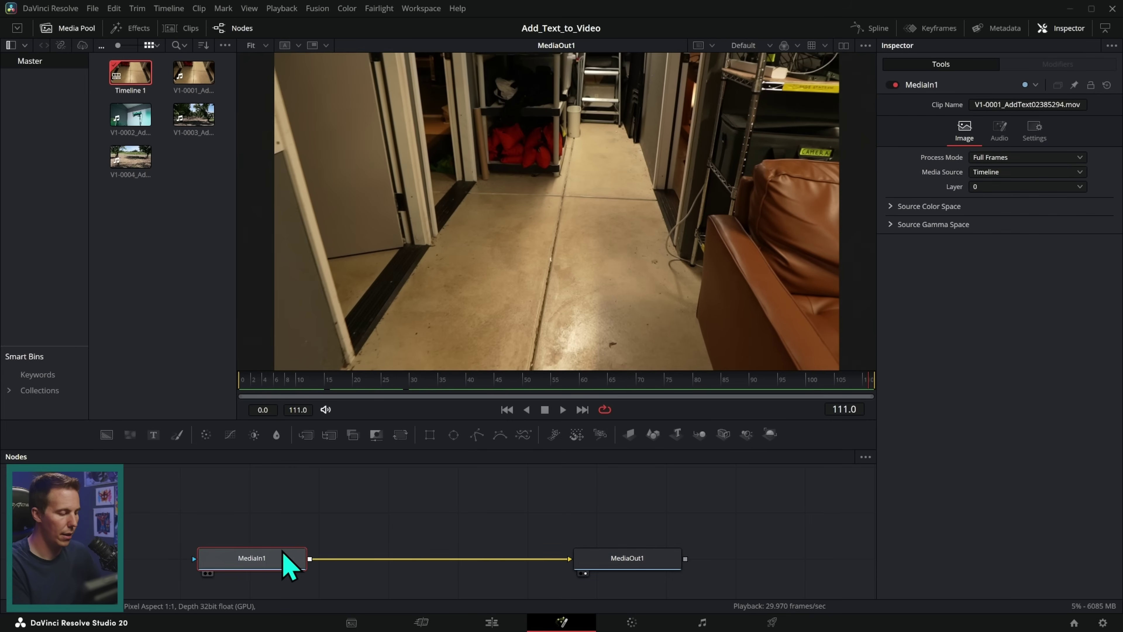
{"action": "key", "text": "shift+space"}
{"action": "type", "text": "plan"}
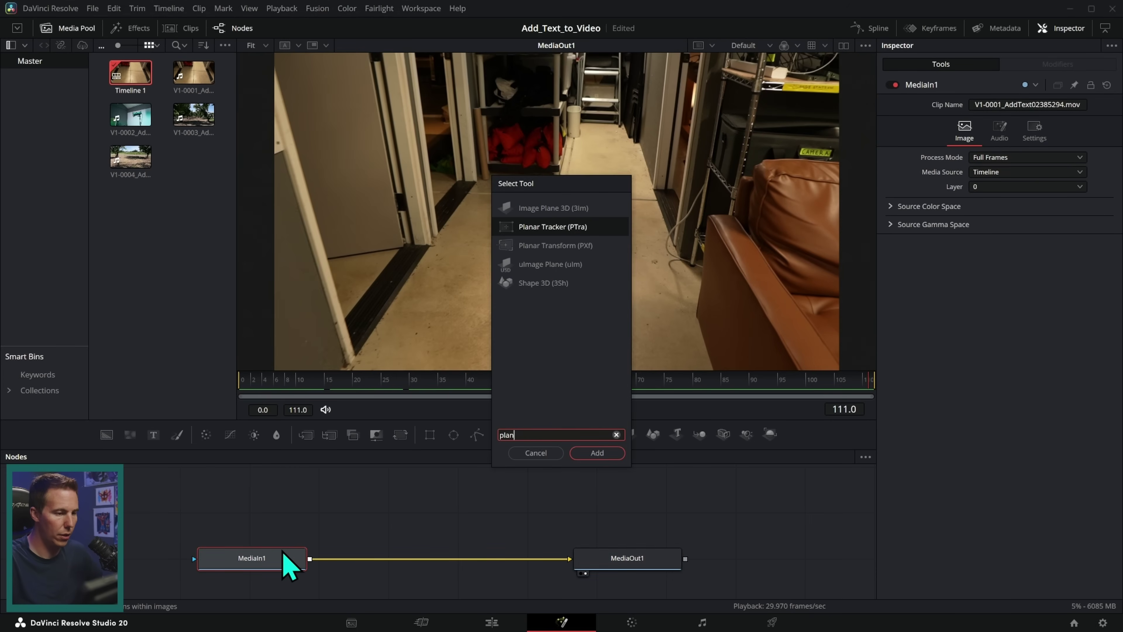
{"action": "key", "text": "Return"}
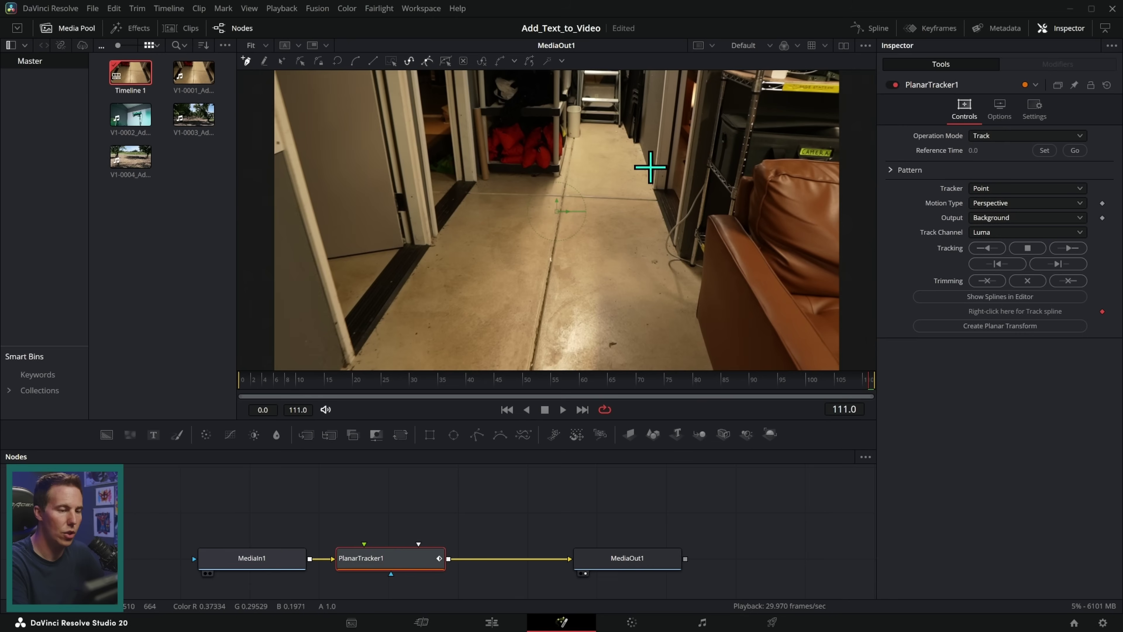
- Outline the visible hallway floor as the planar tracking area and set the tracker's reference time to frame 111
{"action": "left_click", "coordinate": [710, 362]}
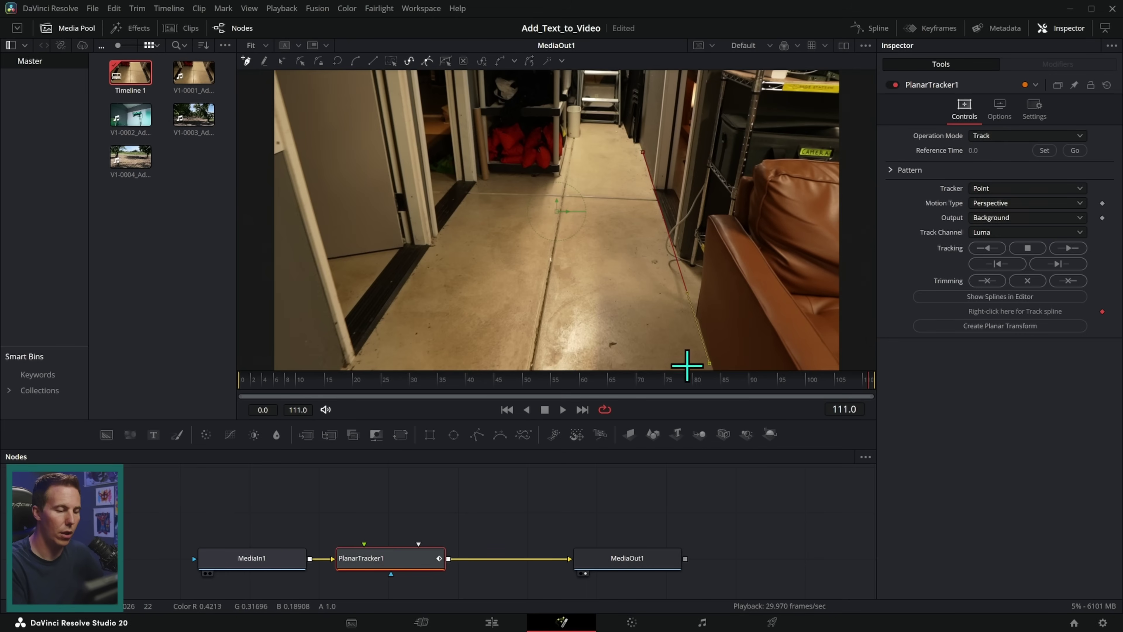
{"action": "left_click", "coordinate": [356, 360]}
{"action": "left_click", "coordinate": [474, 182]}
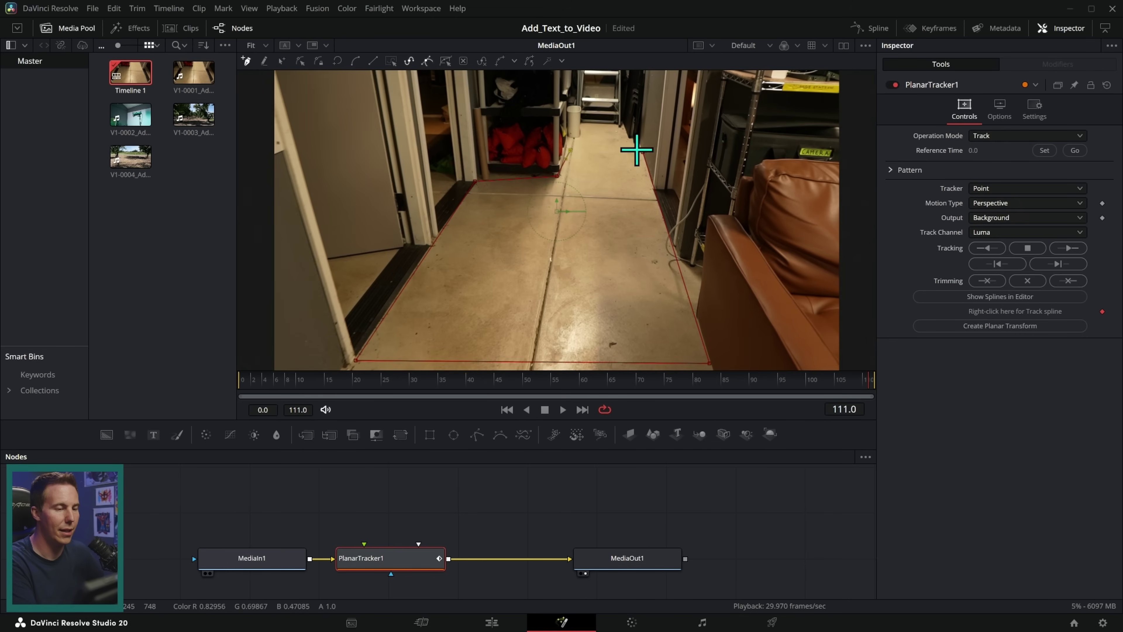
{"action": "left_click", "coordinate": [563, 181]}
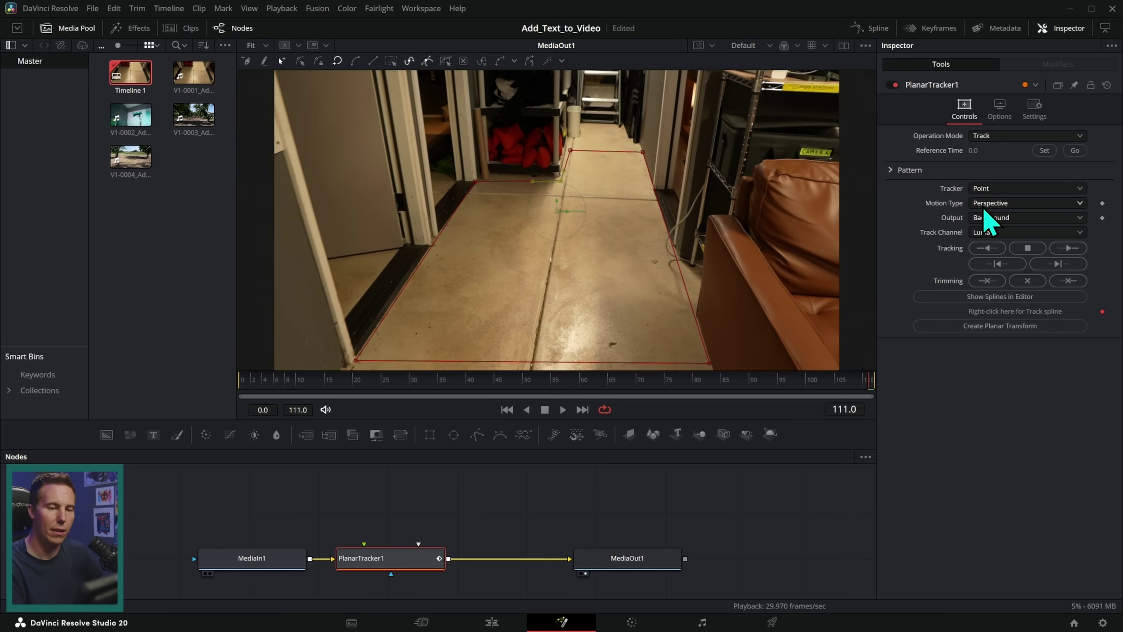
{"action": "left_click", "coordinate": [1044, 150]}
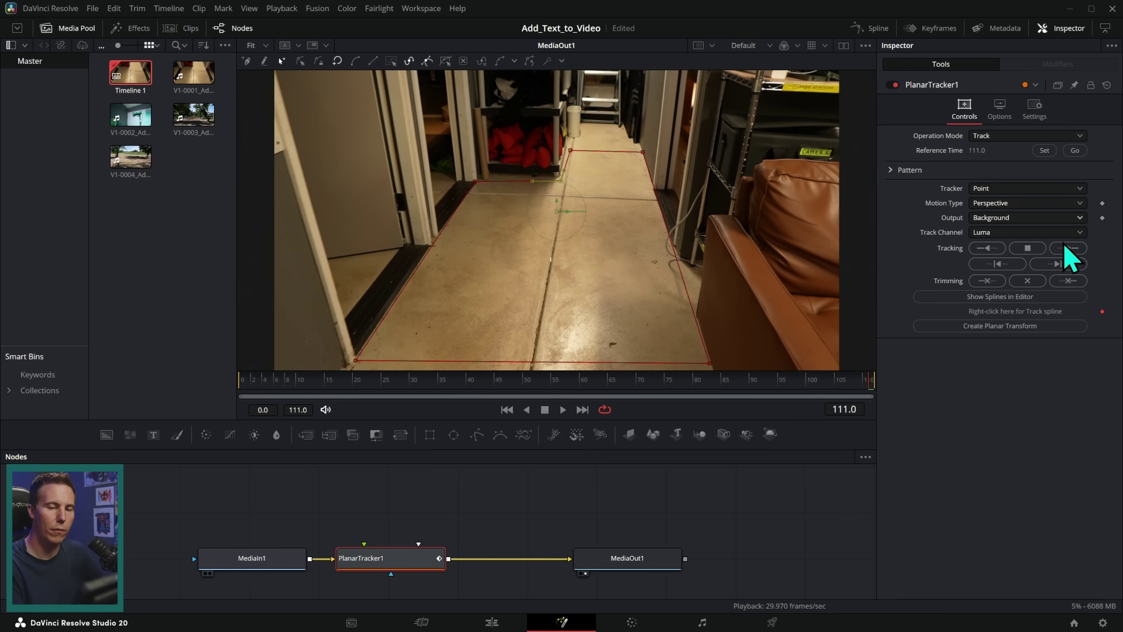
- Track the hallway floor backward from frame 111 to frame 0 and scrub through the clip to check the track
{"action": "left_click", "coordinate": [986, 249]}
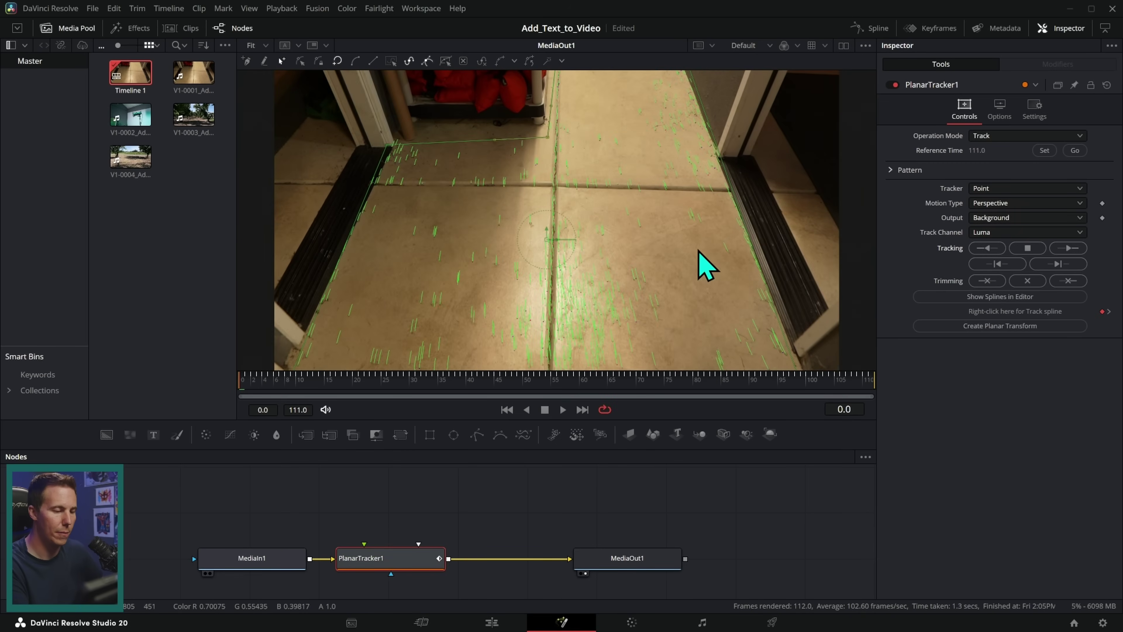
{"action": "left_click_drag", "start_coordinate": [301, 392], "coordinate": [869, 378]}
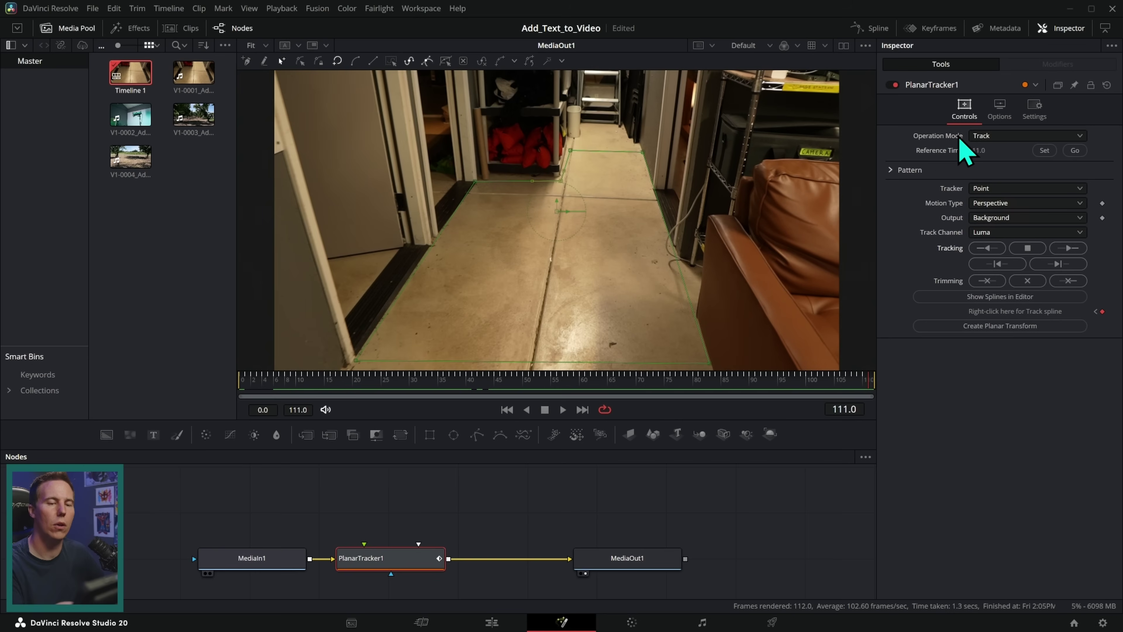
- Try the tracker's Corner Pin mode by fitting the pin's corners to the hallway floor, and return the tracker to Track mode
{"action": "left_click", "coordinate": [992, 137]}
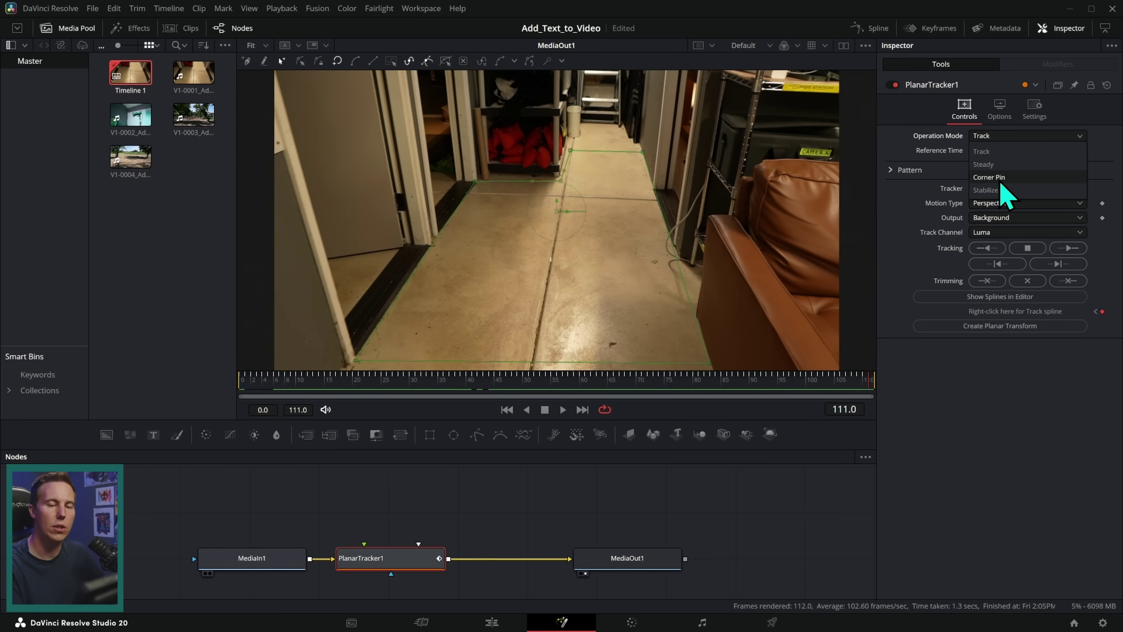
{"action": "left_click", "coordinate": [990, 177]}
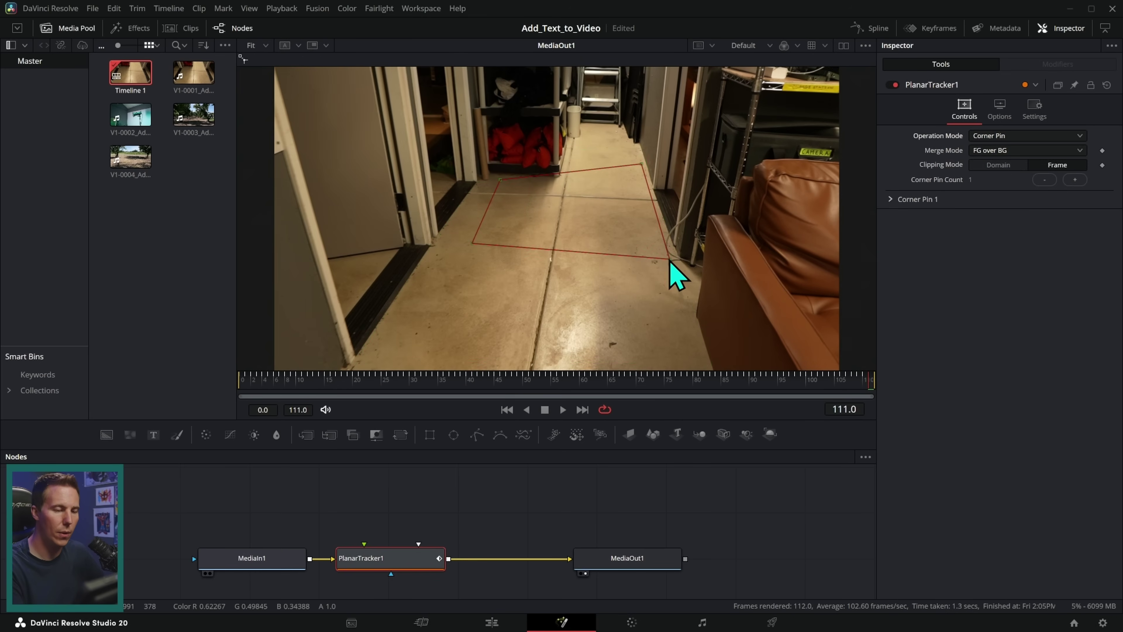
{"action": "left_click_drag", "start_coordinate": [661, 230], "coordinate": [706, 359]}
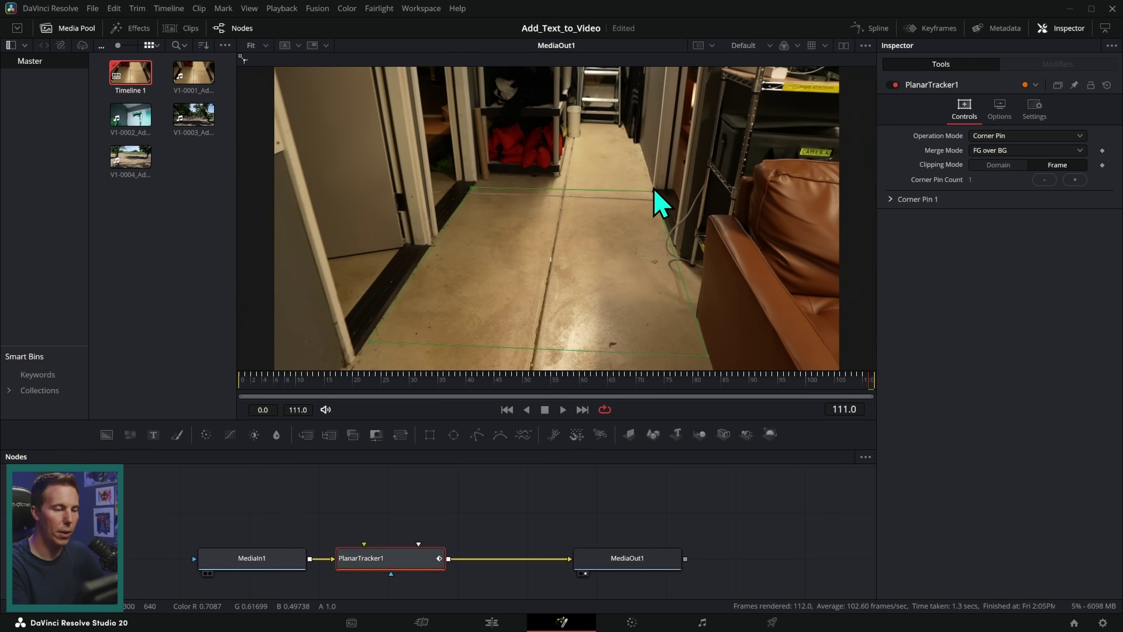
{"action": "mouse_move", "coordinate": [655, 187]}
{"action": "left_mouse_down"}
{"action": "mouse_move", "coordinate": [644, 107]}
{"action": "mouse_move", "coordinate": [652, 188]}
{"action": "left_mouse_up"}
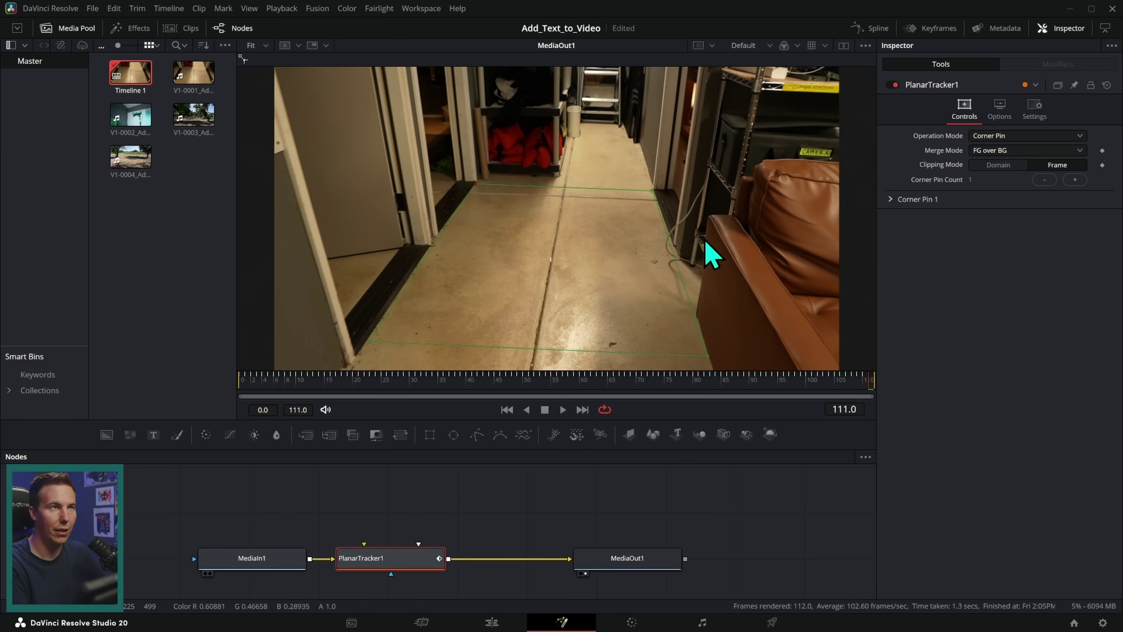
{"action": "left_click_drag", "start_coordinate": [709, 357], "coordinate": [700, 332]}
{"action": "left_click", "coordinate": [1025, 136]}
{"action": "left_click", "coordinate": [1006, 153]}
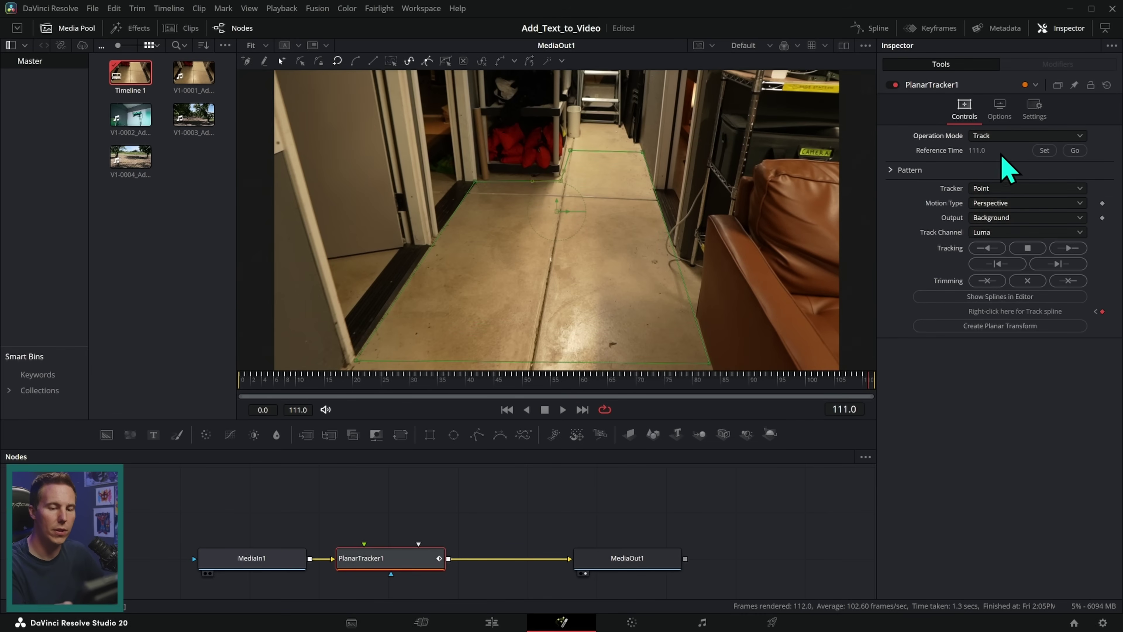
- Create a Planar Transform from the tracker and arrange its node above the link between PlanarTracker1 and MediaOut1
{"action": "left_click", "coordinate": [979, 327]}
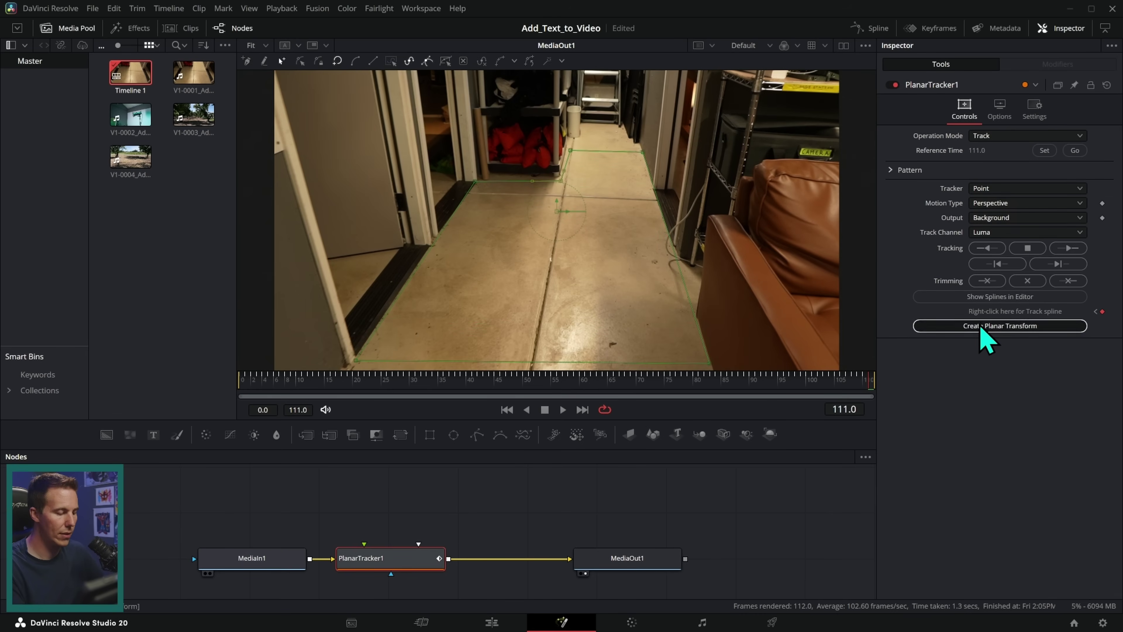
{"action": "left_click_drag", "start_coordinate": [256, 509], "coordinate": [521, 491]}
{"action": "left_click_drag", "start_coordinate": [645, 558], "coordinate": [755, 558]}
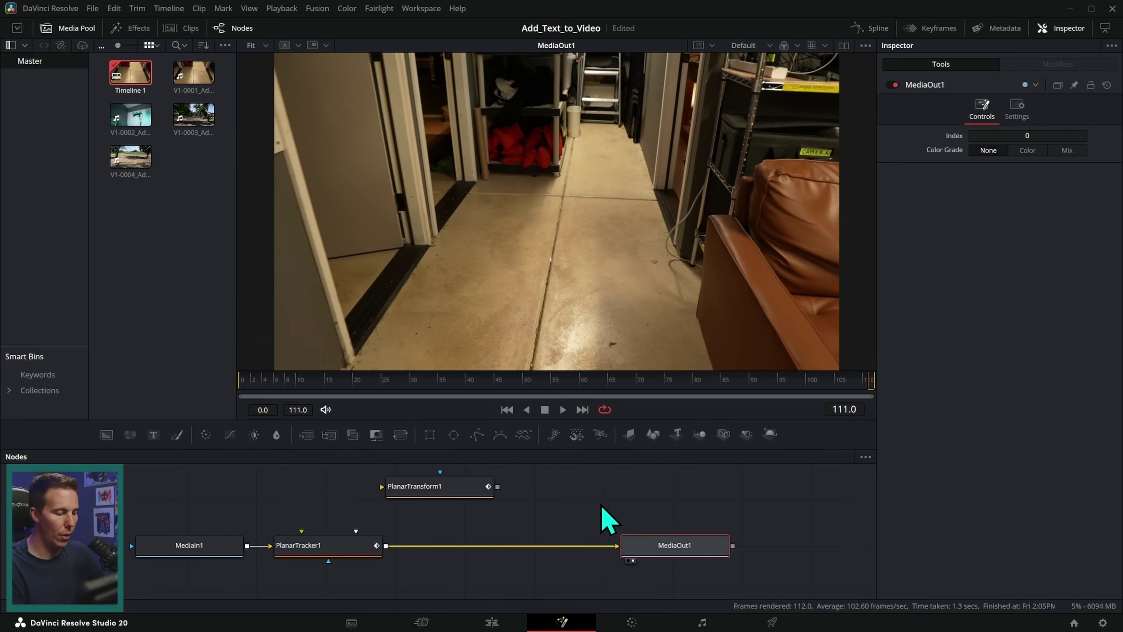
{"action": "left_click_drag", "start_coordinate": [458, 508], "coordinate": [501, 508]}
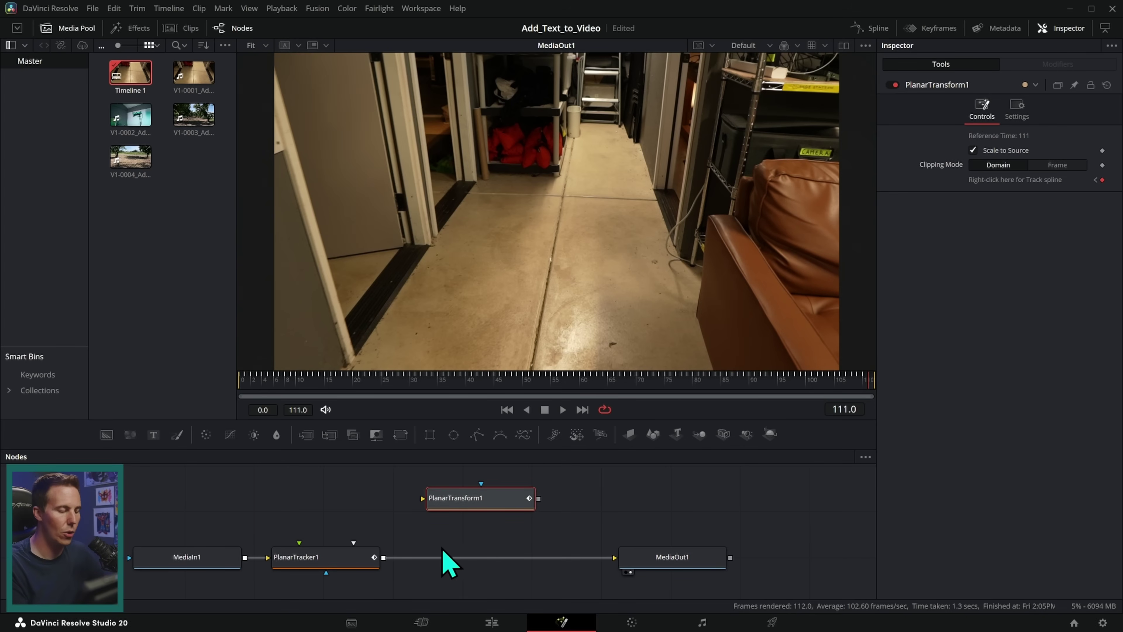
{"action": "left_click_drag", "start_coordinate": [461, 509], "coordinate": [481, 504]}
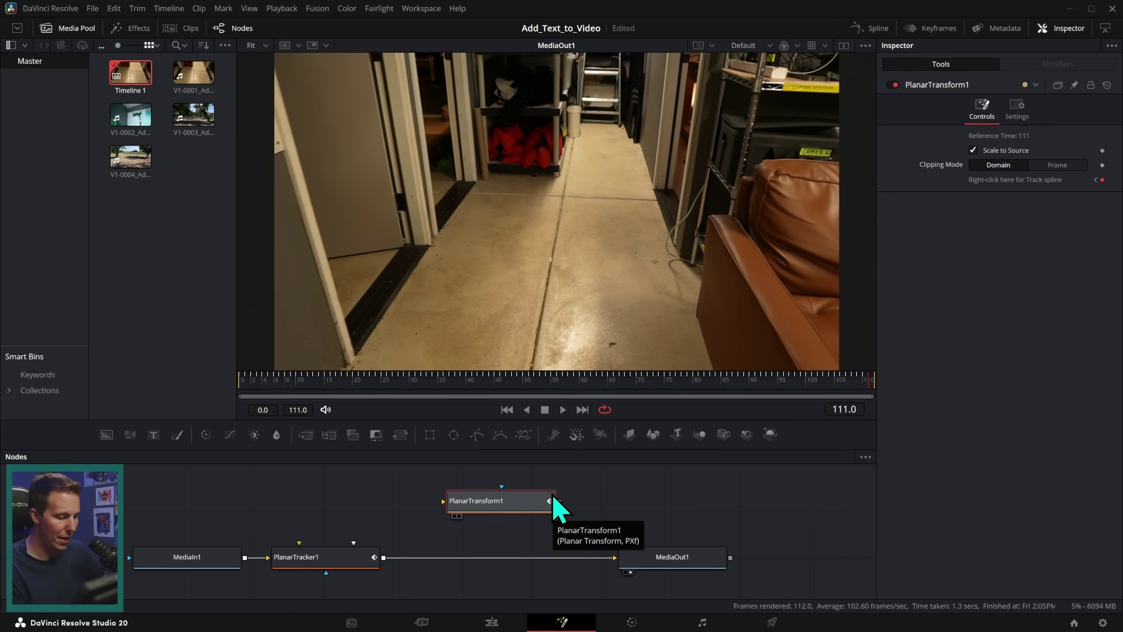
- Delete PlanarTracker1 and merge PlanarTransform1 over MediaIn1, ahead of MediaOut1
{"action": "left_click", "coordinate": [373, 563]}
{"action": "key", "text": "Delete"}
{"action": "left_click_drag", "start_coordinate": [520, 504], "coordinate": [250, 565]}
{"action": "left_click", "coordinate": [647, 554]}
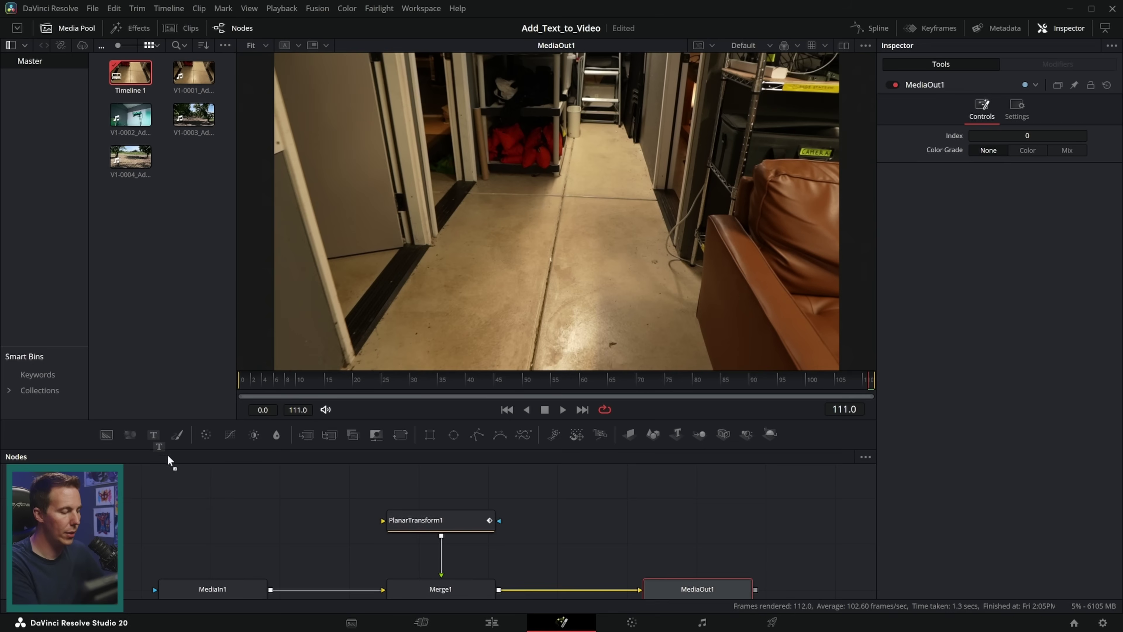
- Add a Text+ node reading TEXT at size 0.4134 and connect its output to PlanarTransform1
{"action": "left_click_drag", "start_coordinate": [153, 436], "coordinate": [446, 502]}
{"action": "left_click", "coordinate": [947, 223]}
{"action": "type", "text": "TEXT"}
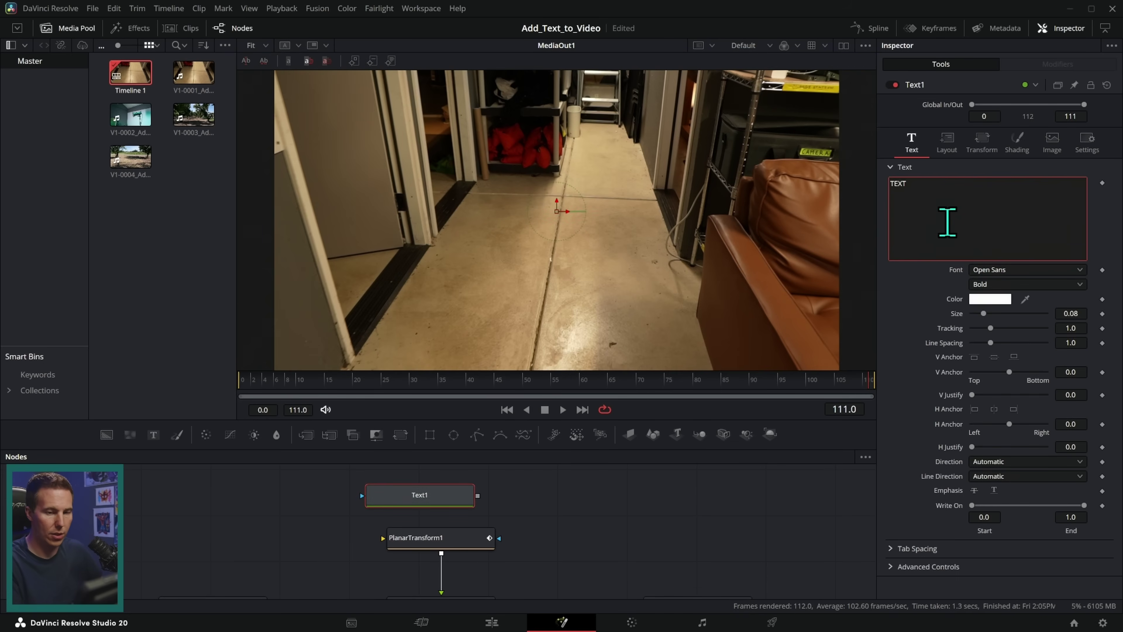
{"action": "left_click_drag", "start_coordinate": [983, 314], "coordinate": [1033, 313]}
{"action": "left_click_drag", "start_coordinate": [477, 496], "coordinate": [478, 547]}
{"action": "scroll", "coordinate": [650, 266], "scroll_direction": "down", "scroll_amount": 3}
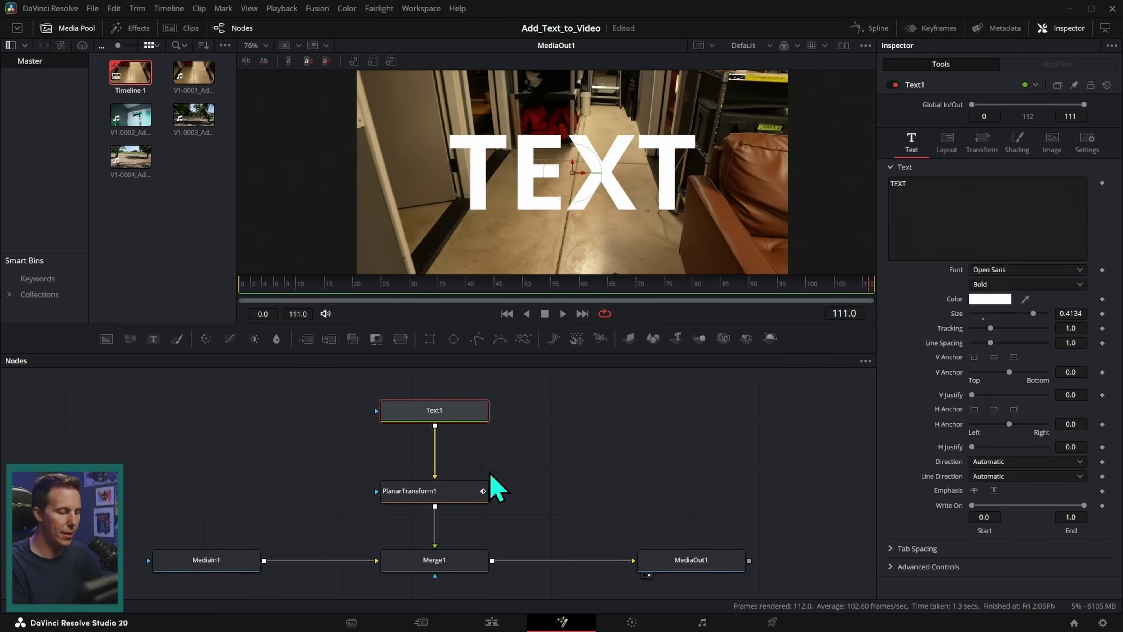
- Insert a Corner Positioner between Text1 and PlanarTransform1 and place its node just below Text1
{"action": "left_click", "coordinate": [468, 423]}
{"action": "key", "text": "shift+space"}
{"action": "type", "text": "plan"}
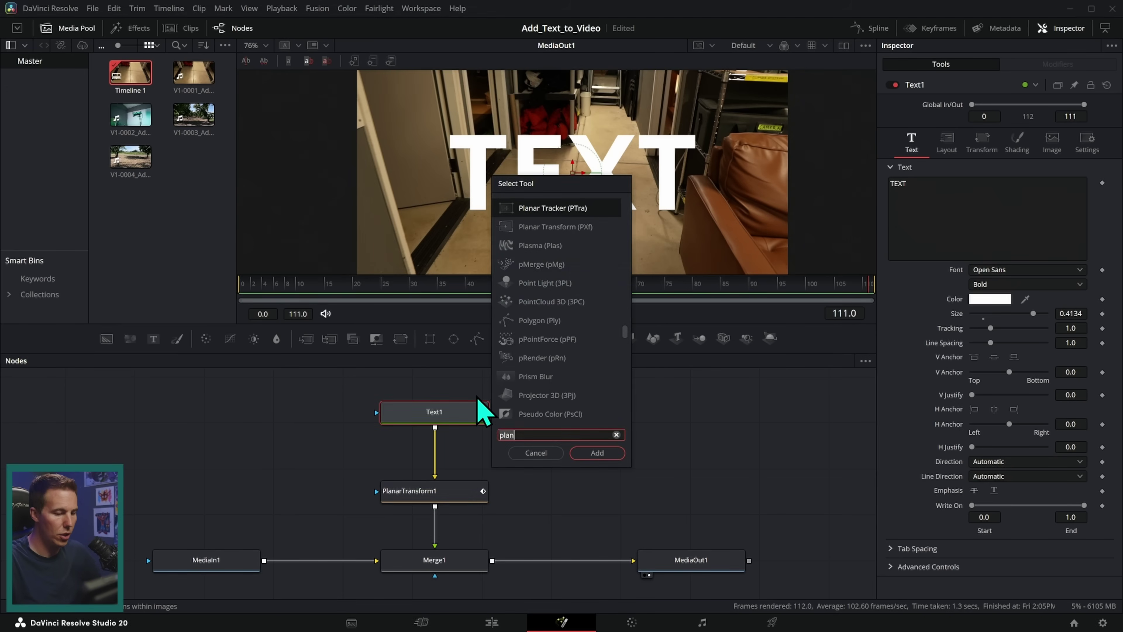
{"action": "key", "text": "BackSpace"}
{"action": "key", "text": "BackSpace"}
{"action": "key", "text": "BackSpace"}
{"action": "key", "text": "BackSpace"}
{"action": "type", "text": "corne"}
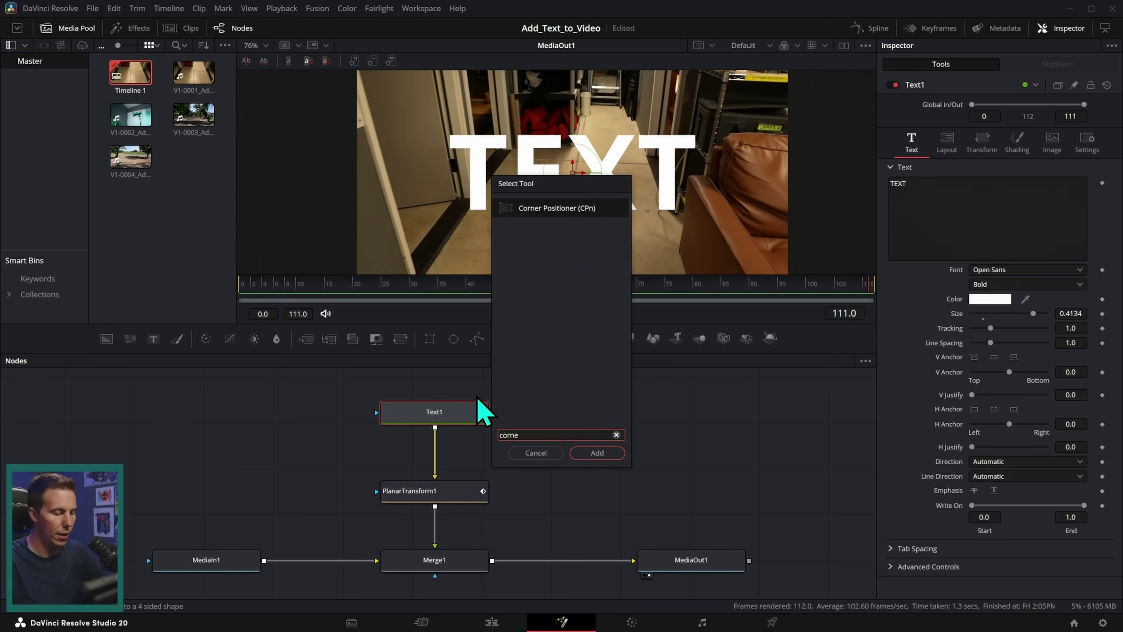
{"action": "key", "text": "Return"}
{"action": "left_click_drag", "start_coordinate": [474, 465], "coordinate": [476, 443]}
{"action": "left_click_drag", "start_coordinate": [478, 441], "coordinate": [480, 425]}
- Move the Corner Positioner's corners onto the hallway floor at about (0.36, 0.60), (0.67, 0.58), (0.22, 0.23) and (0.75, 0.20)
{"action": "left_click_drag", "start_coordinate": [612, 389], "coordinate": [612, 400]}
{"action": "left_click_drag", "start_coordinate": [788, 296], "coordinate": [678, 275]}
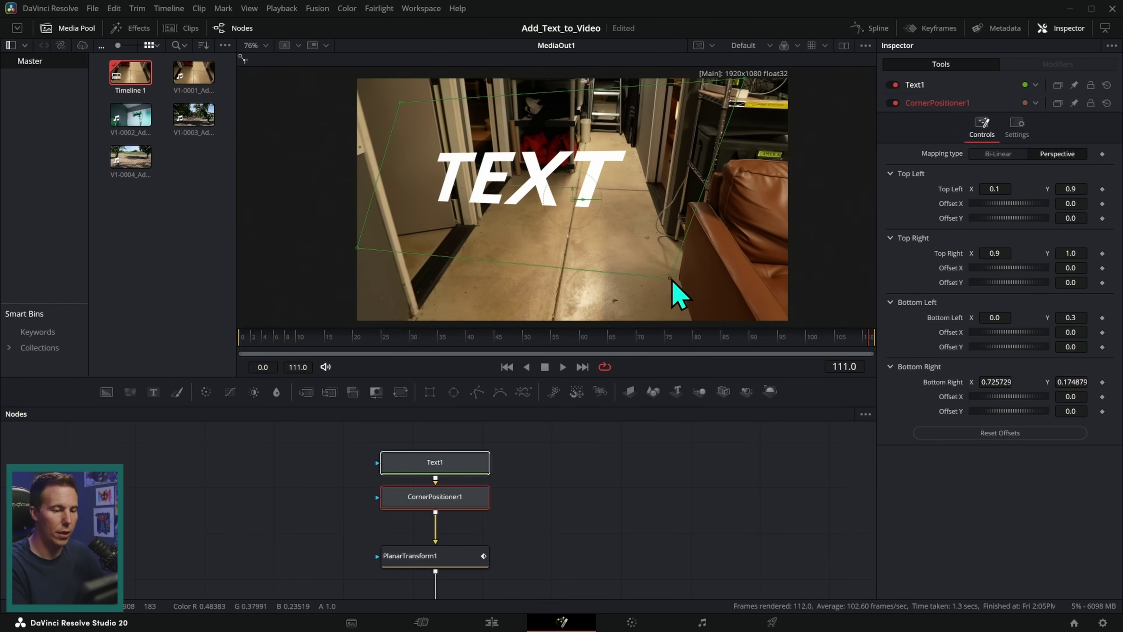
{"action": "left_click_drag", "start_coordinate": [745, 84], "coordinate": [646, 180]}
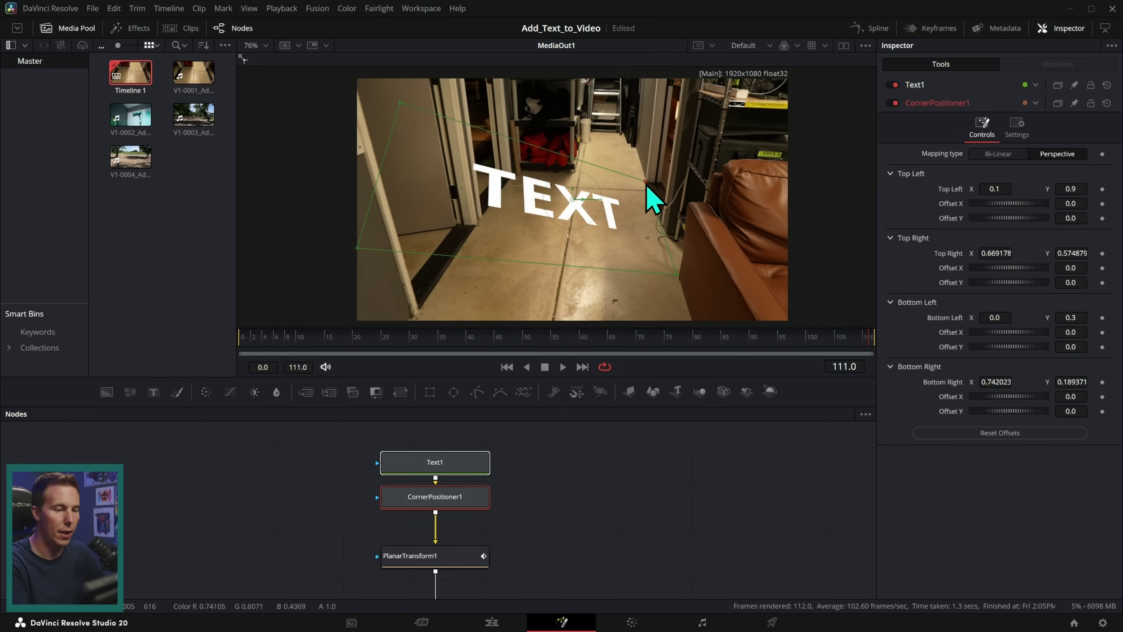
{"action": "left_click_drag", "start_coordinate": [358, 248], "coordinate": [448, 269]}
{"action": "left_click_drag", "start_coordinate": [400, 103], "coordinate": [511, 176]}
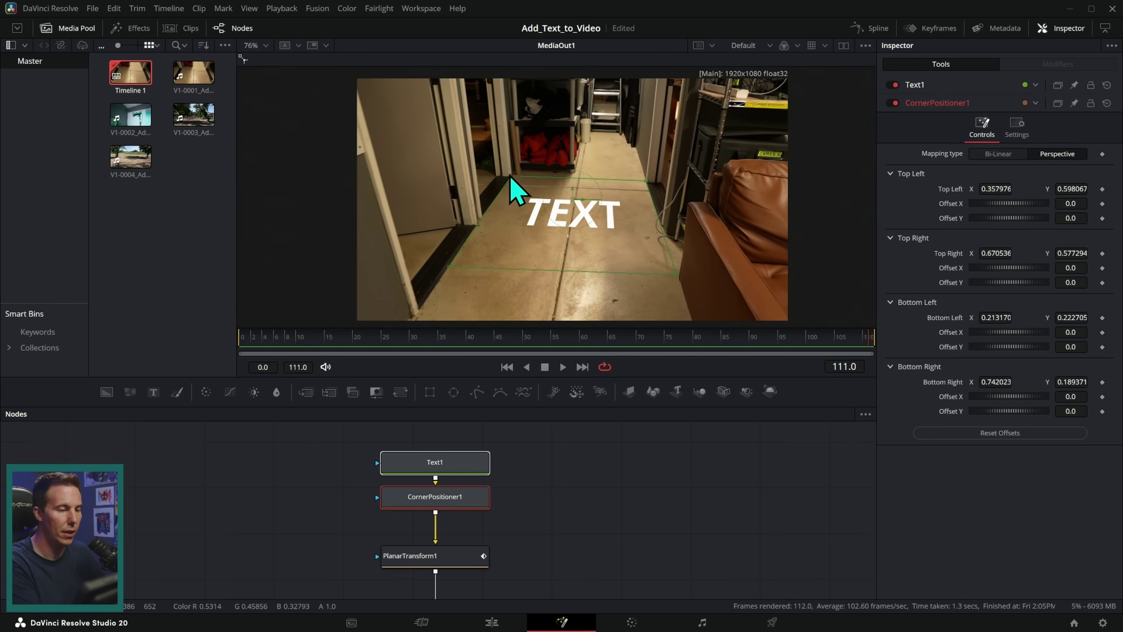
{"action": "left_click_drag", "start_coordinate": [448, 269], "coordinate": [450, 265]}
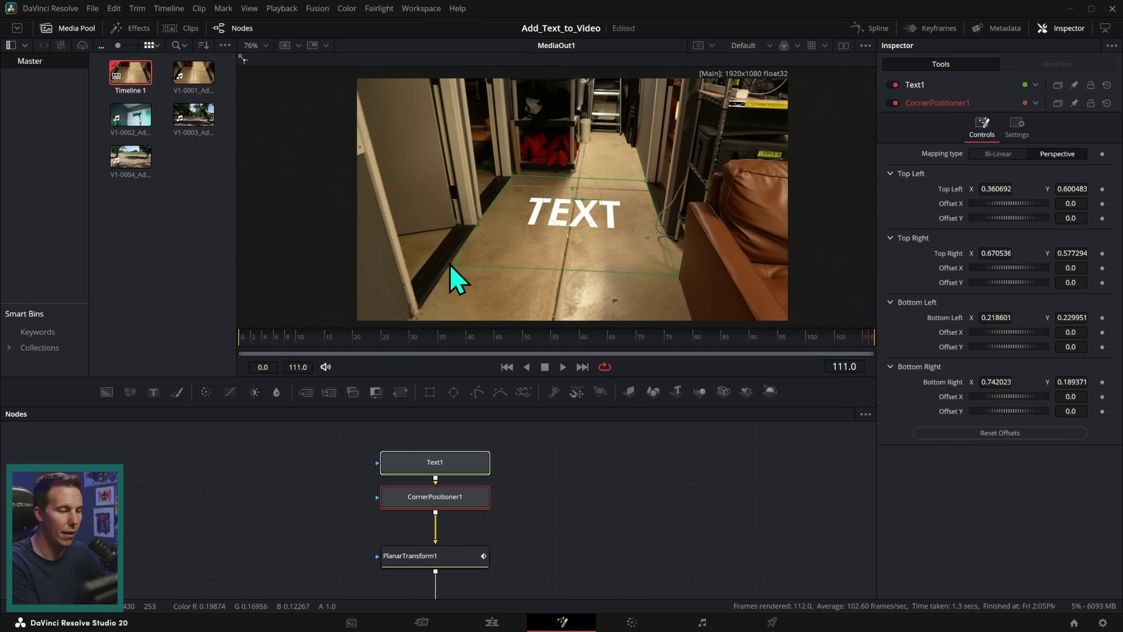
{"action": "left_click_drag", "start_coordinate": [677, 274], "coordinate": [679, 271]}
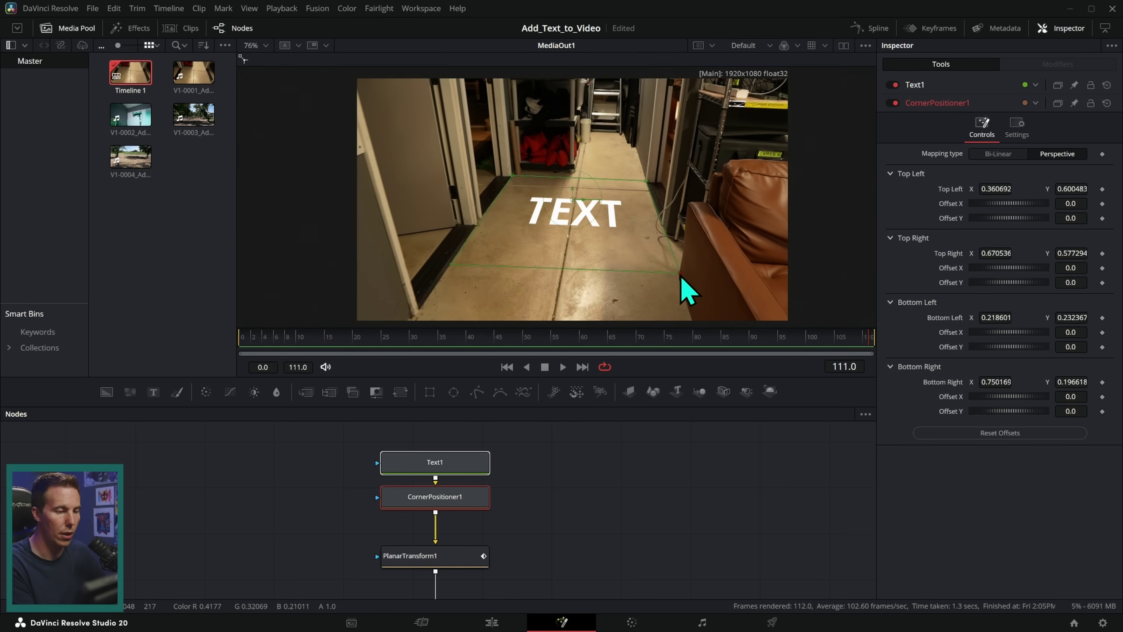
- Change the font of Text1 to Poppins and set its size to about 0.693
{"action": "left_click", "coordinate": [472, 455]}
{"action": "left_click", "coordinate": [1079, 271]}
{"action": "left_click", "coordinate": [1087, 388]}
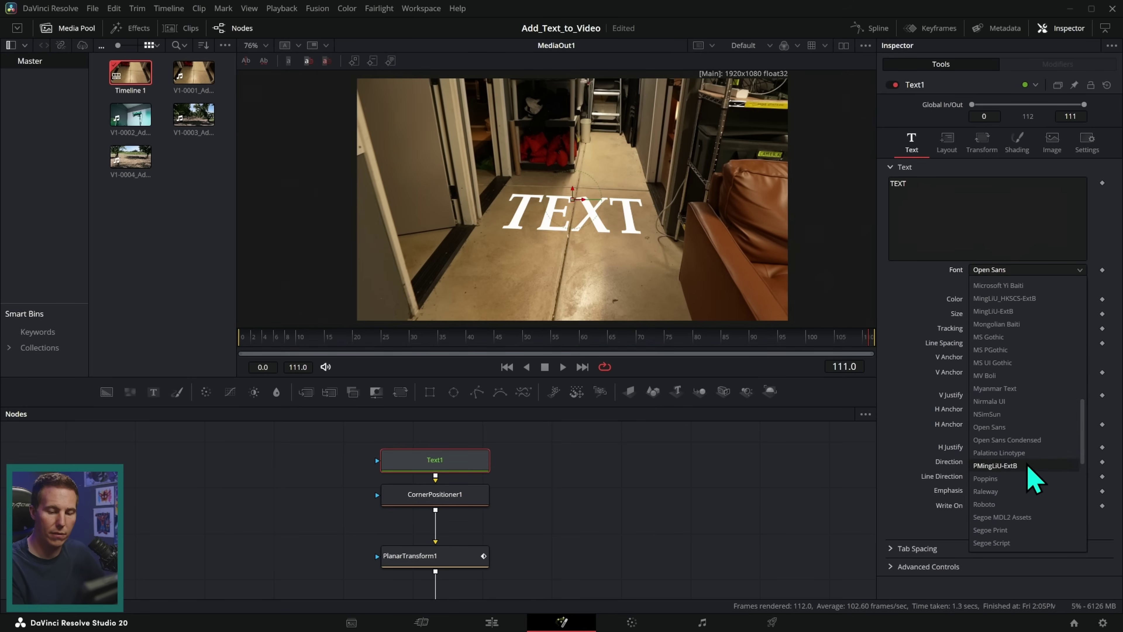
{"action": "left_click", "coordinate": [1025, 504]}
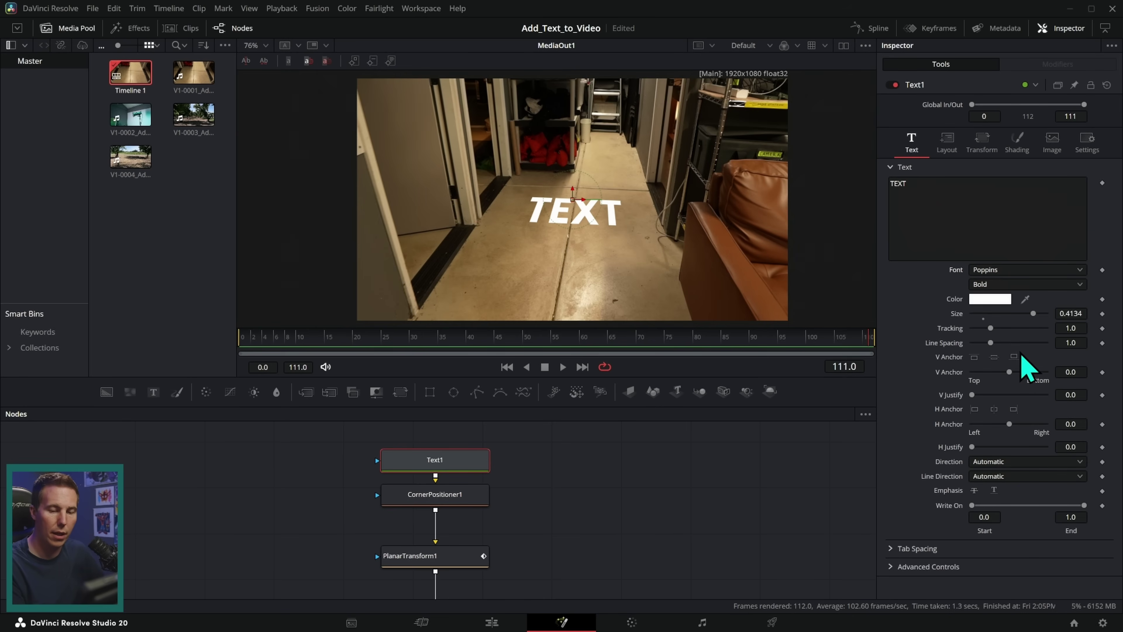
{"action": "left_click_drag", "start_coordinate": [1038, 317], "coordinate": [1061, 305]}
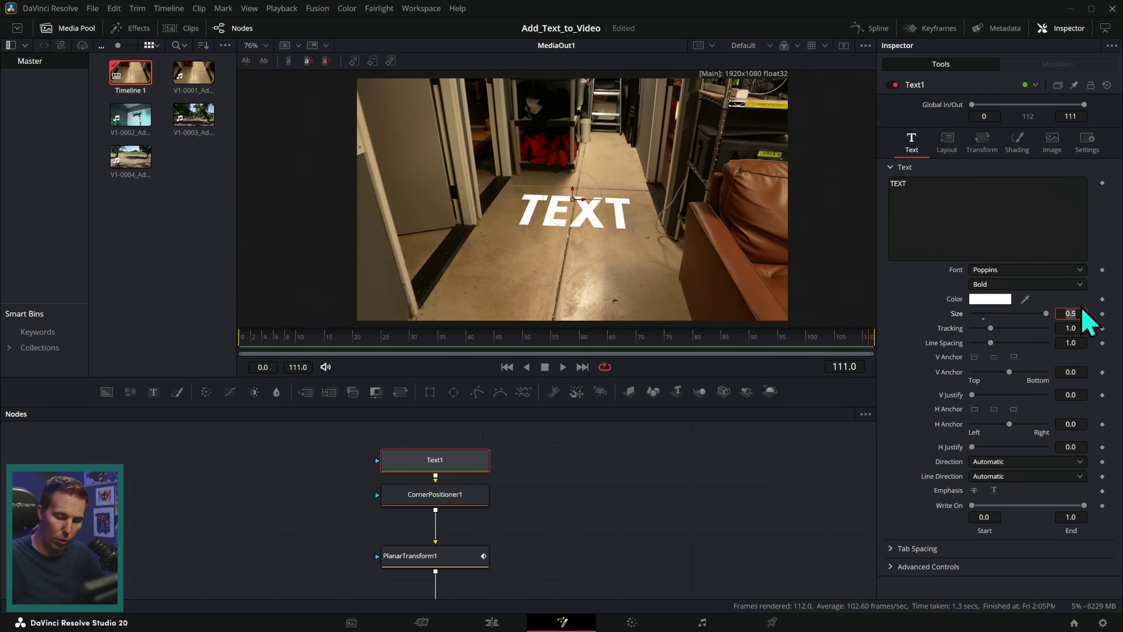
{"action": "type", "text": "1"}
{"action": "key", "text": "Tab"}
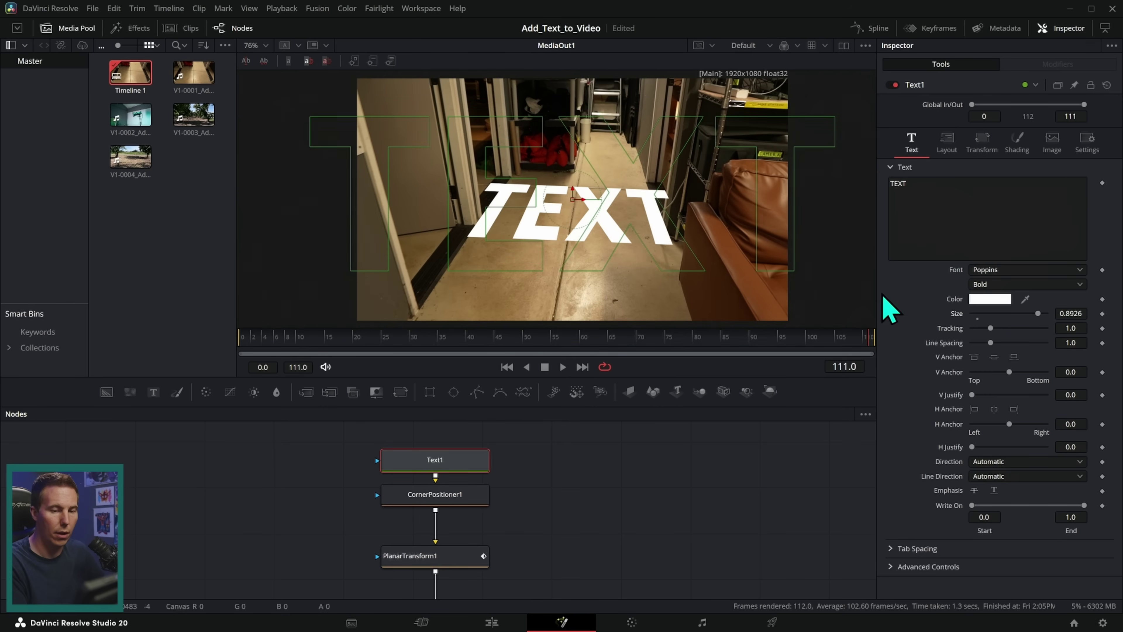
{"action": "left_click_drag", "start_coordinate": [1038, 313], "coordinate": [1028, 336]}
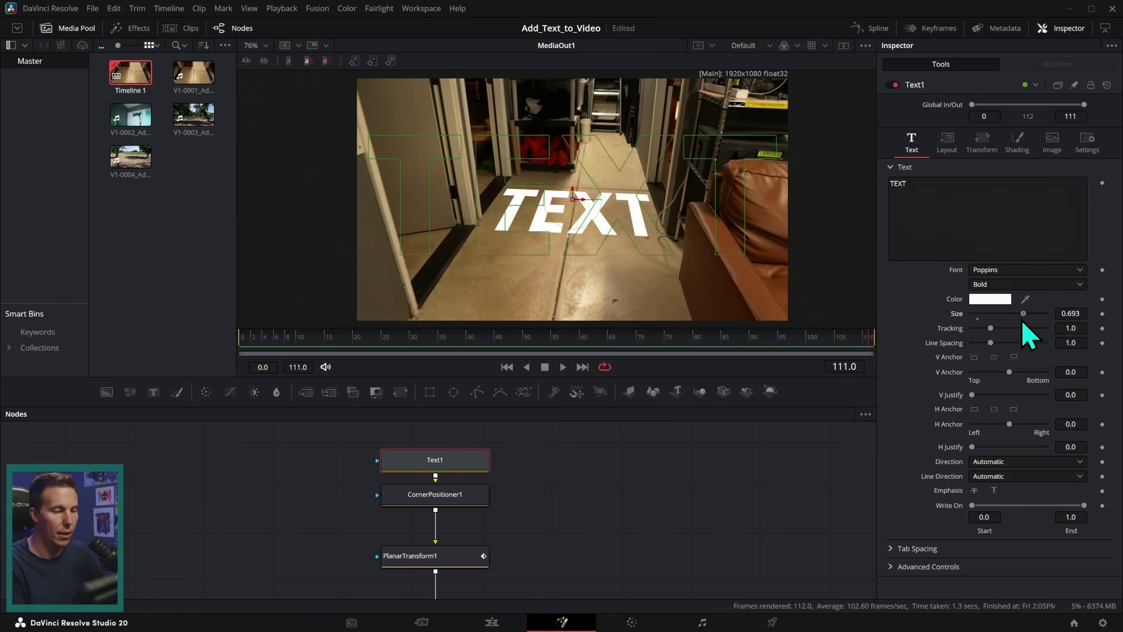
{"action": "left_click", "coordinate": [700, 478]}
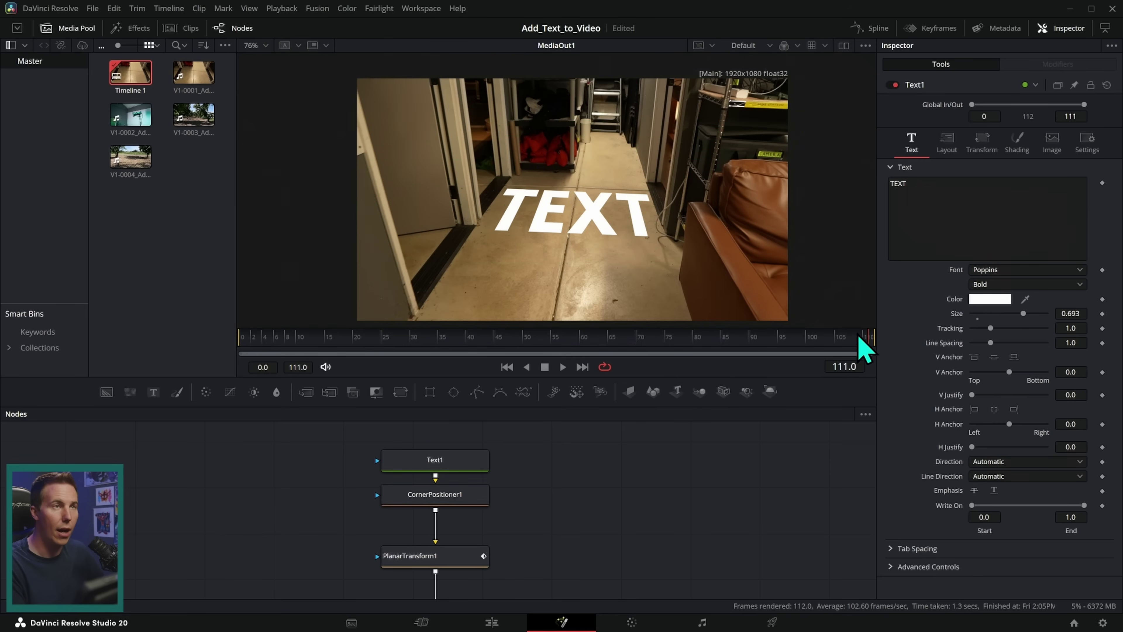
- Enlarge the viewer, play the clip in reverse and scrub to frame 111 to check the floor text, and restore the node area
{"action": "left_click_drag", "start_coordinate": [562, 377], "coordinate": [548, 492]}
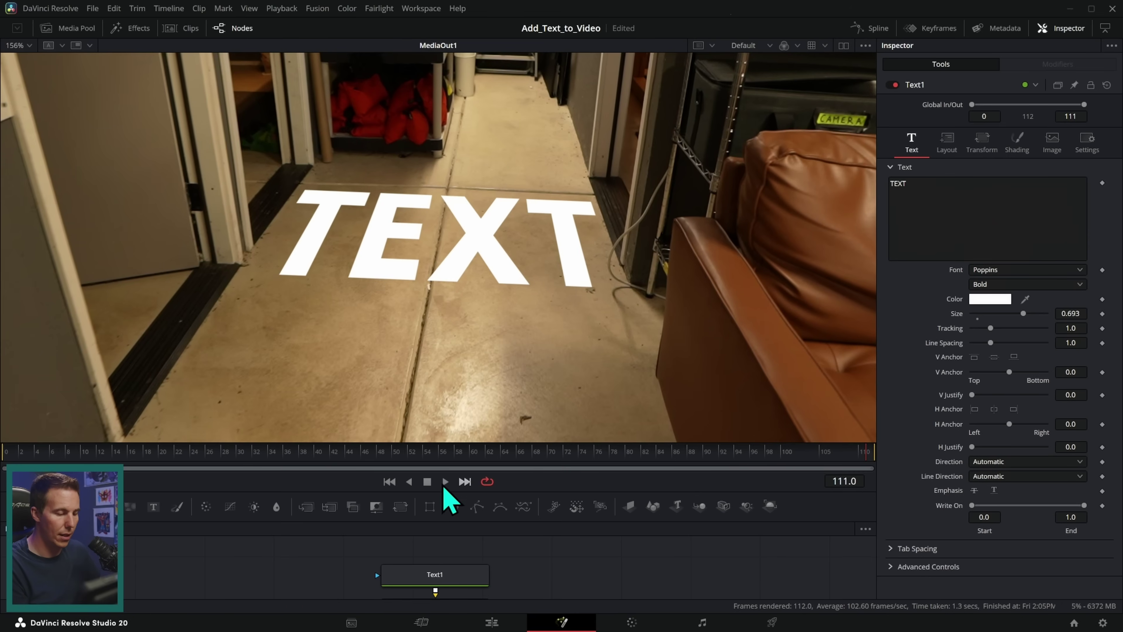
{"action": "left_click", "coordinate": [410, 482]}
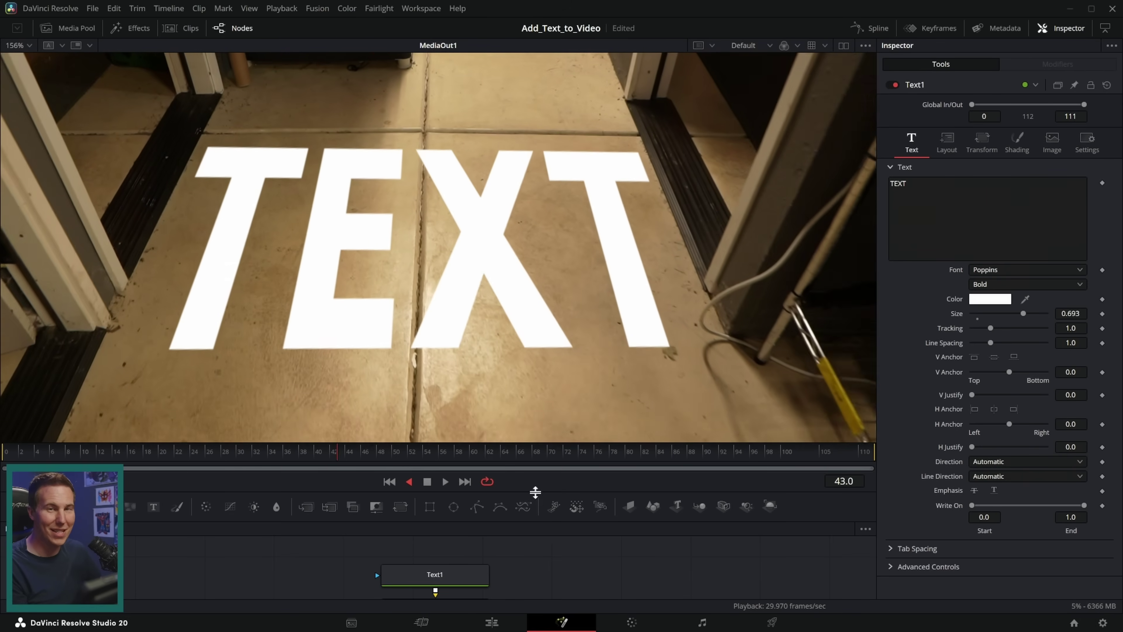
{"action": "left_click_drag", "start_coordinate": [508, 452], "coordinate": [890, 469]}
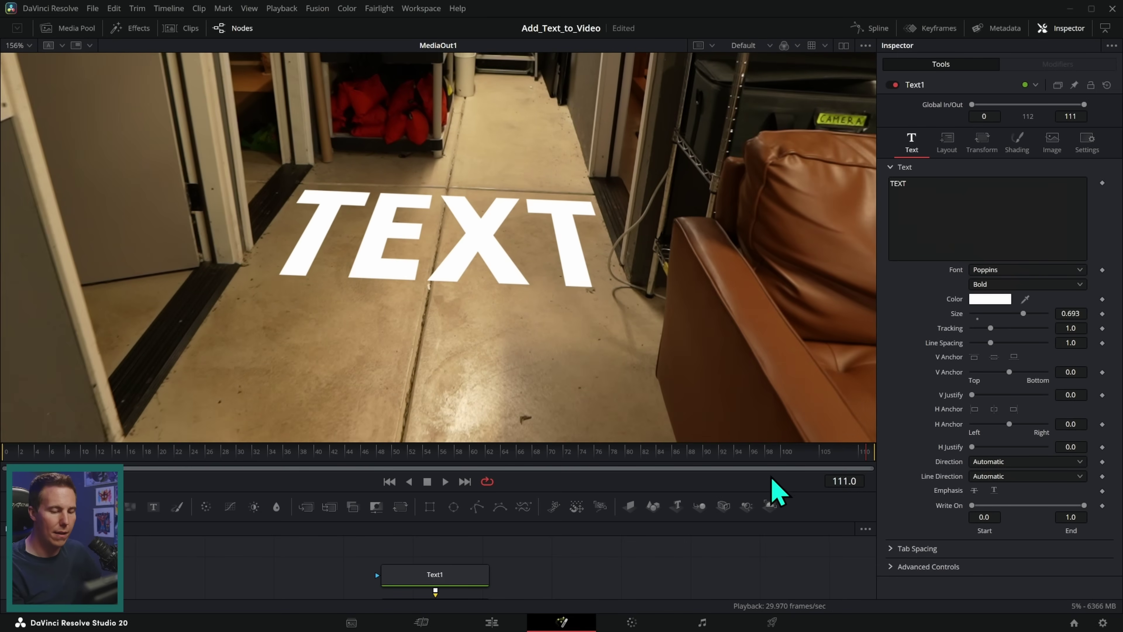
{"action": "left_click_drag", "start_coordinate": [764, 490], "coordinate": [765, 376]}
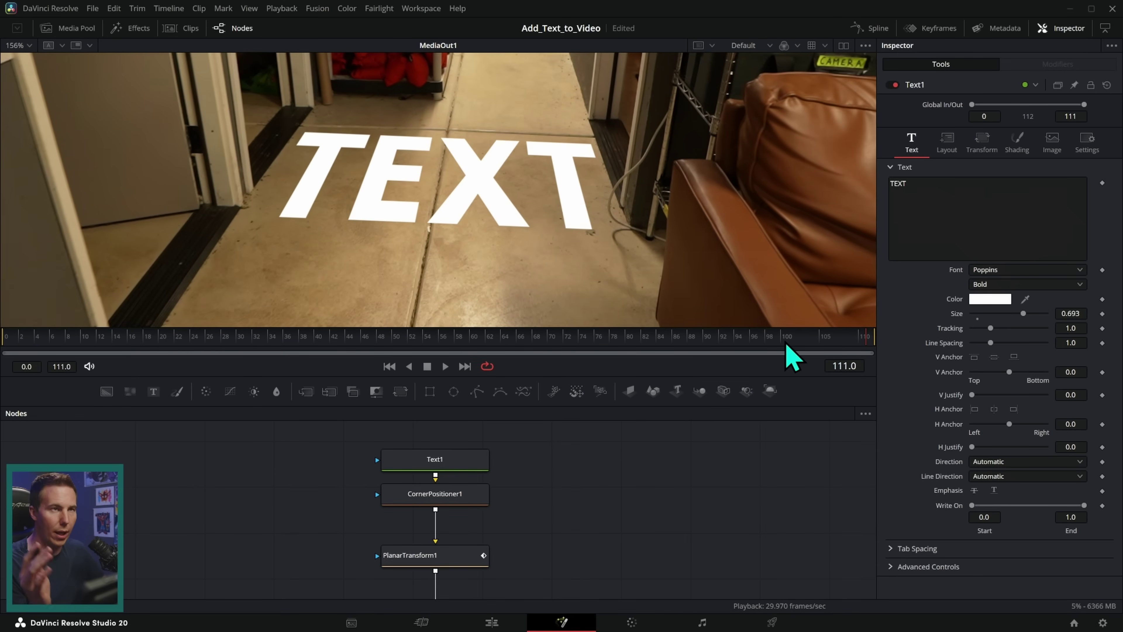
- Inspect PlanarTransform1 and CornerPositioner1, and scrub to frame 60 to see how the text follows the floor
{"action": "left_click", "coordinate": [464, 556]}
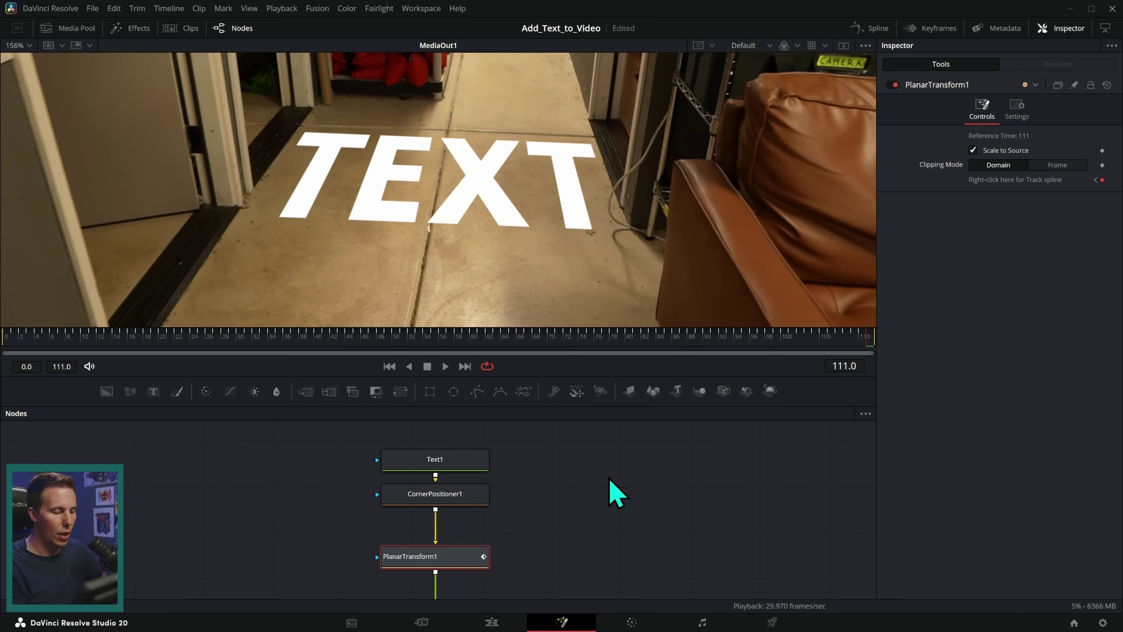
{"action": "left_click", "coordinate": [469, 494]}
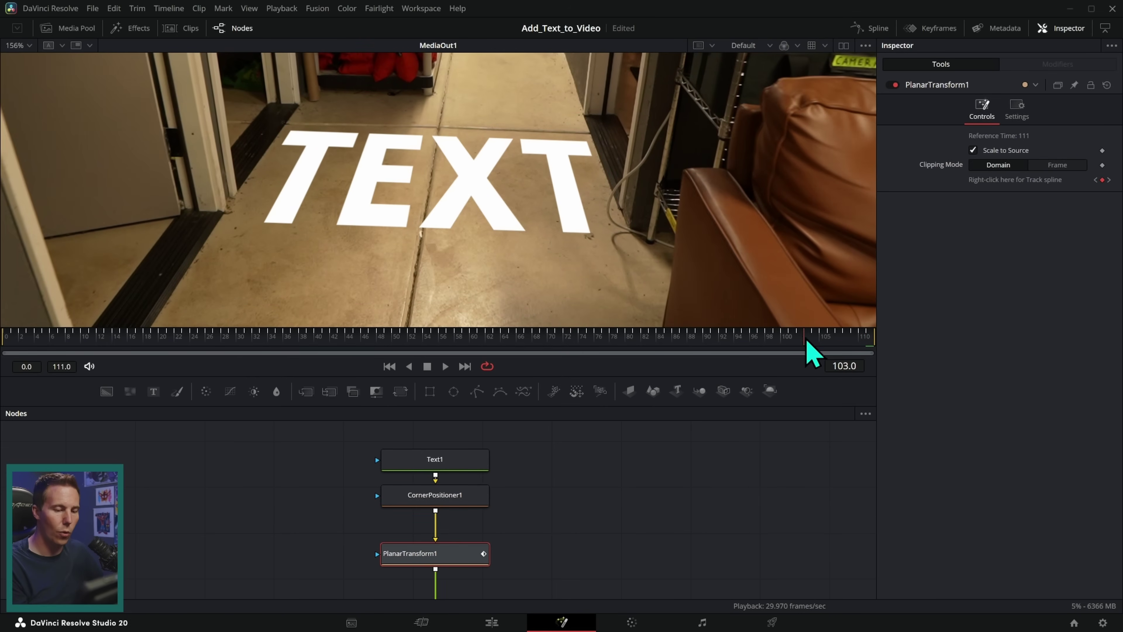
{"action": "left_click_drag", "start_coordinate": [806, 341], "coordinate": [297, 341]}
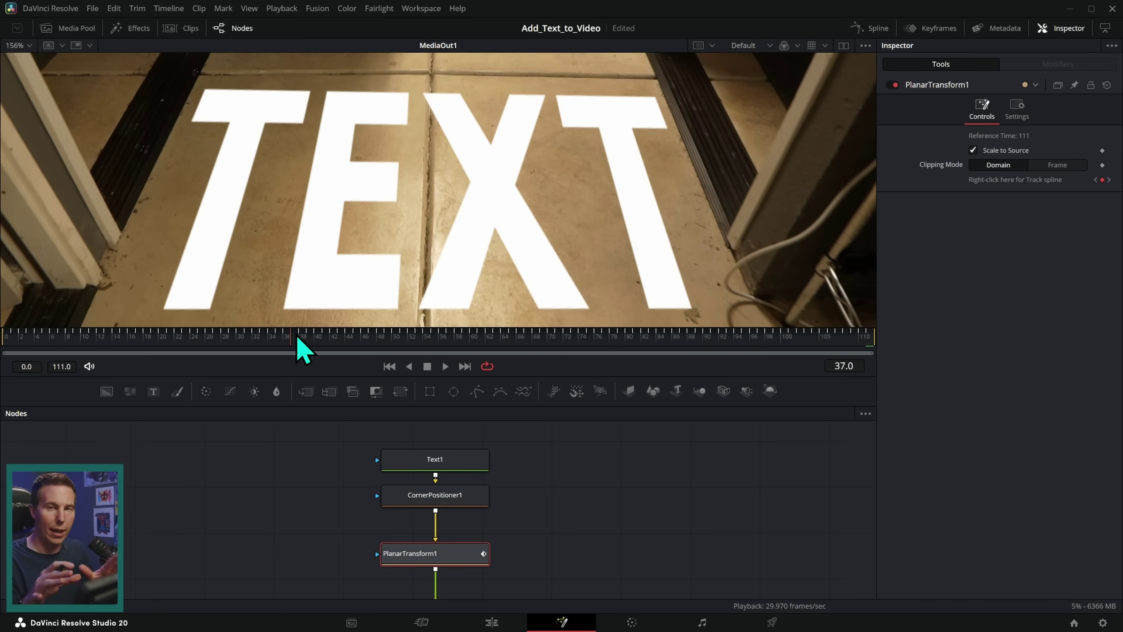
{"action": "left_click_drag", "start_coordinate": [591, 350], "coordinate": [470, 350]}
{"action": "scroll", "coordinate": [647, 264], "scroll_direction": "up", "scroll_amount": 3}
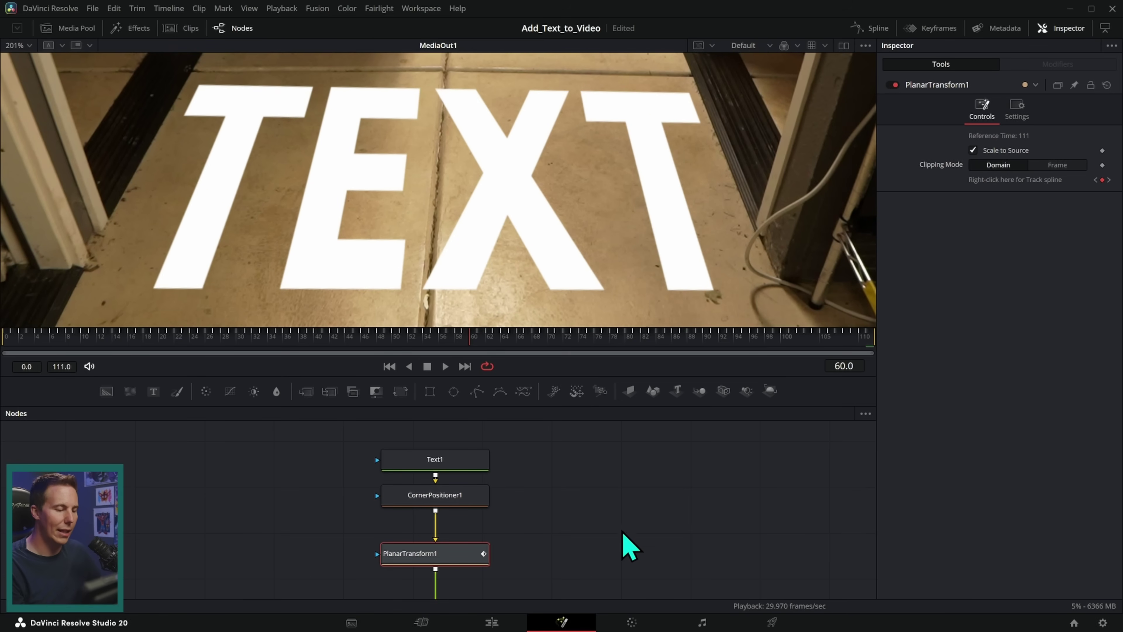
- Add a Brightness Contrast node below Merge1 and feed it from MediaIn1's output
{"action": "scroll", "coordinate": [620, 531], "scroll_direction": "down", "scroll_amount": 5}
{"action": "left_click_drag", "start_coordinate": [255, 394], "coordinate": [420, 558]}
{"action": "left_click_drag", "start_coordinate": [512, 521], "coordinate": [533, 493]}
{"action": "left_click_drag", "start_coordinate": [465, 534], "coordinate": [481, 546]}
{"action": "left_click_drag", "start_coordinate": [282, 468], "coordinate": [415, 544]}
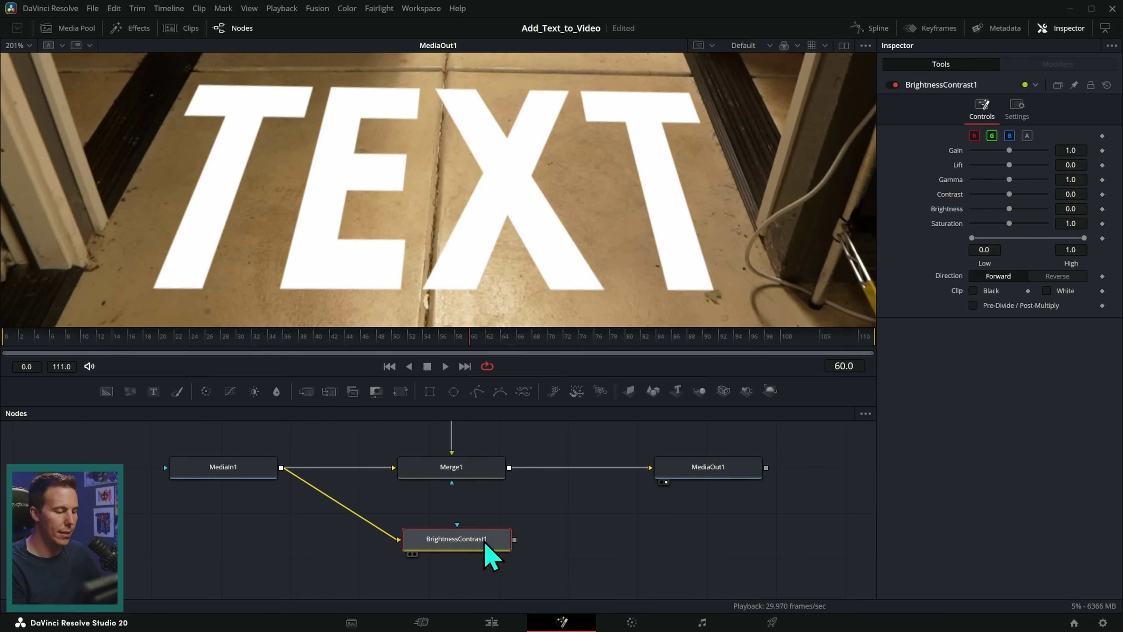
- Show BrightnessContrast1 in the viewer and set its saturation to 0
{"action": "key", "text": "1"}
{"action": "left_click_drag", "start_coordinate": [637, 207], "coordinate": [582, 186]}
{"action": "scroll", "coordinate": [613, 226], "scroll_direction": "down", "scroll_amount": 5}
{"action": "left_click_drag", "start_coordinate": [613, 220], "coordinate": [575, 222]}
{"action": "scroll", "coordinate": [594, 231], "scroll_direction": "up", "scroll_amount": 3}
{"action": "scroll", "coordinate": [601, 234], "scroll_direction": "up", "scroll_amount": 2}
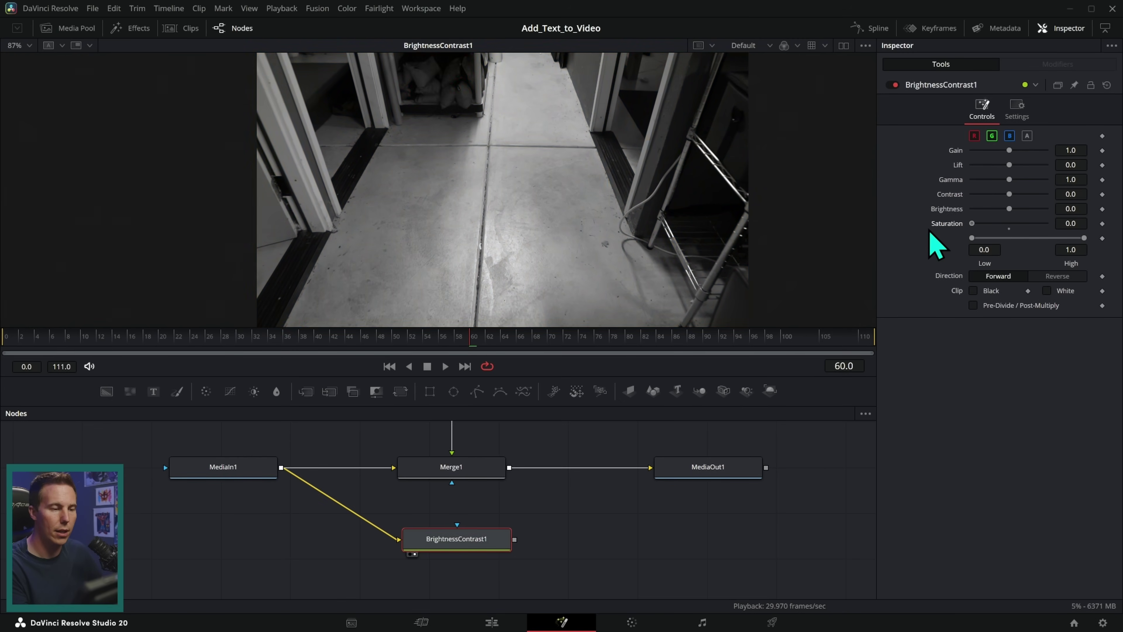
- Narrow BrightnessContrast1's range to Low 0.167 and High 0.483, and enable clipping for both Black and White
{"action": "left_click_drag", "start_coordinate": [1084, 239], "coordinate": [1042, 238]}
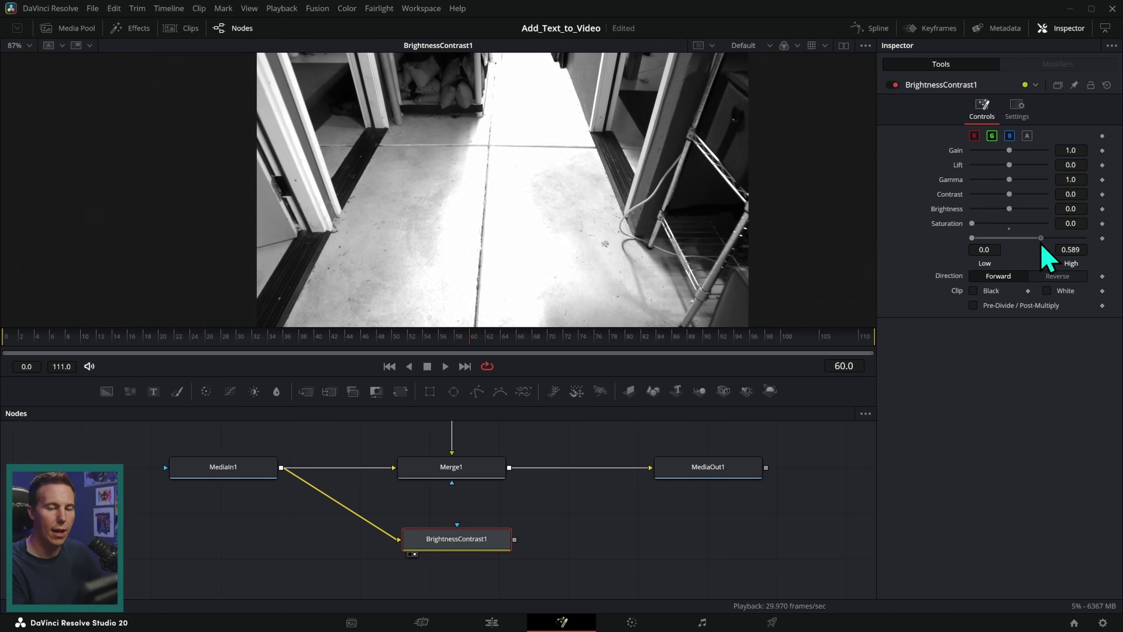
{"action": "left_click_drag", "start_coordinate": [972, 241], "coordinate": [1023, 242]}
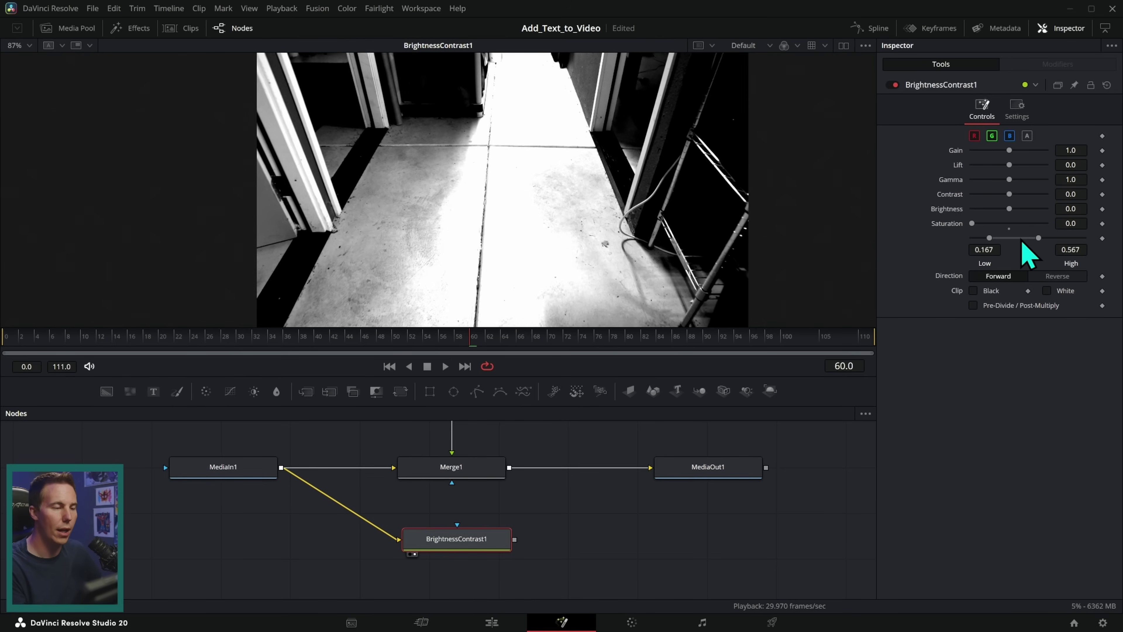
{"action": "scroll", "coordinate": [606, 240], "scroll_direction": "up", "scroll_amount": 3}
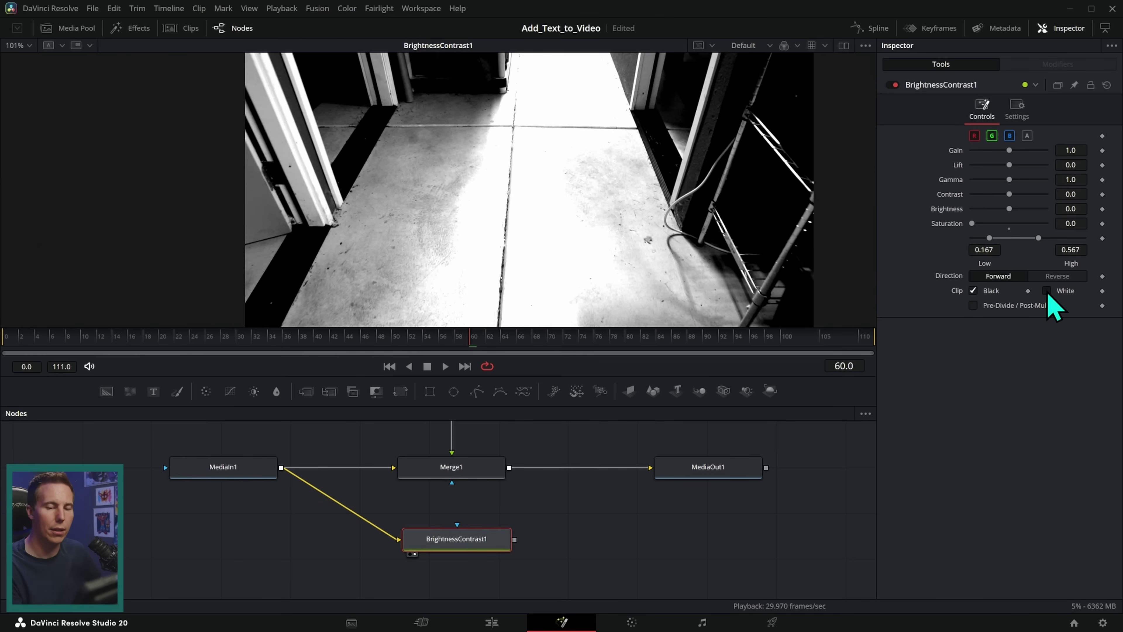
{"action": "scroll", "coordinate": [602, 238], "scroll_direction": "up", "scroll_amount": 3}
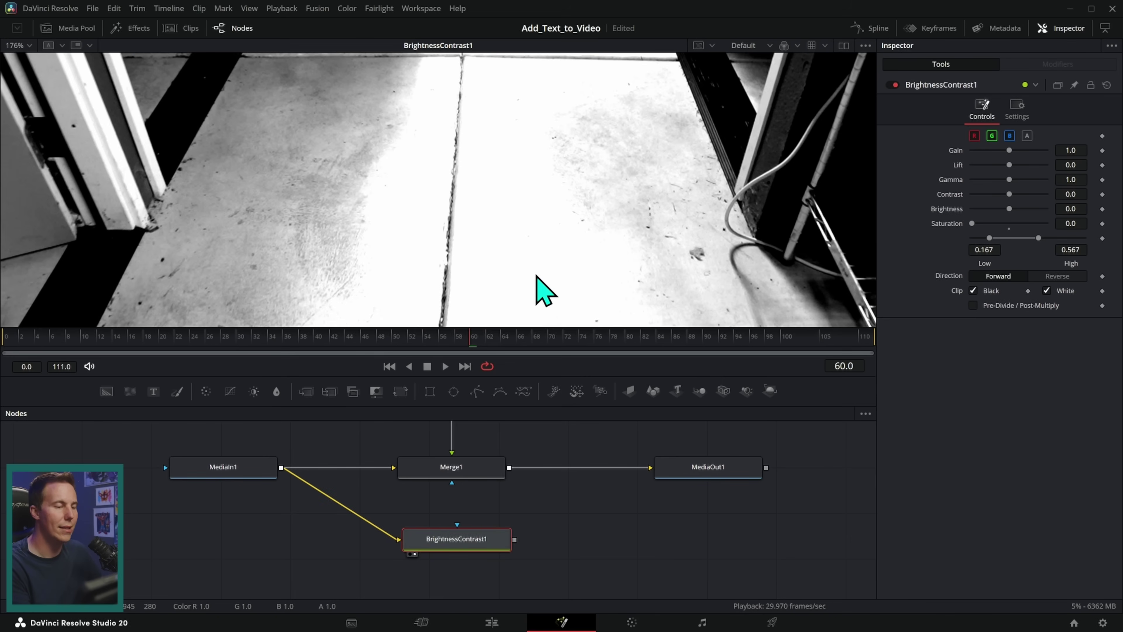
{"action": "left_click_drag", "start_coordinate": [1037, 241], "coordinate": [1030, 242]}
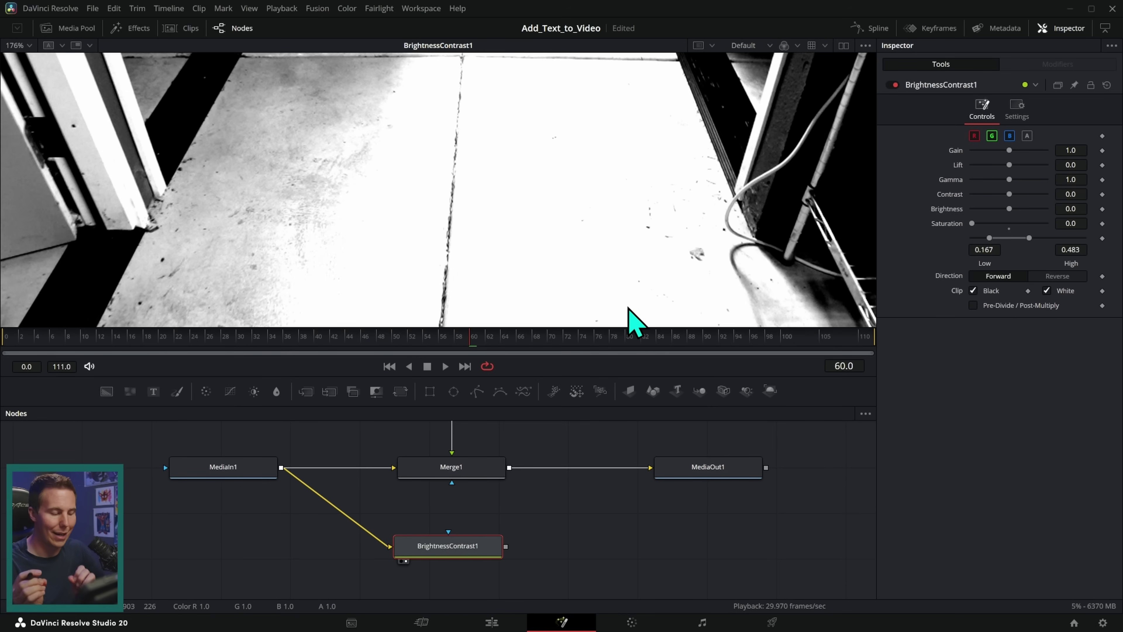
- Connect BrightnessContrast1's output to Merge1's effect mask input and align the node directly below Merge1
{"action": "left_click_drag", "start_coordinate": [496, 555], "coordinate": [507, 534]}
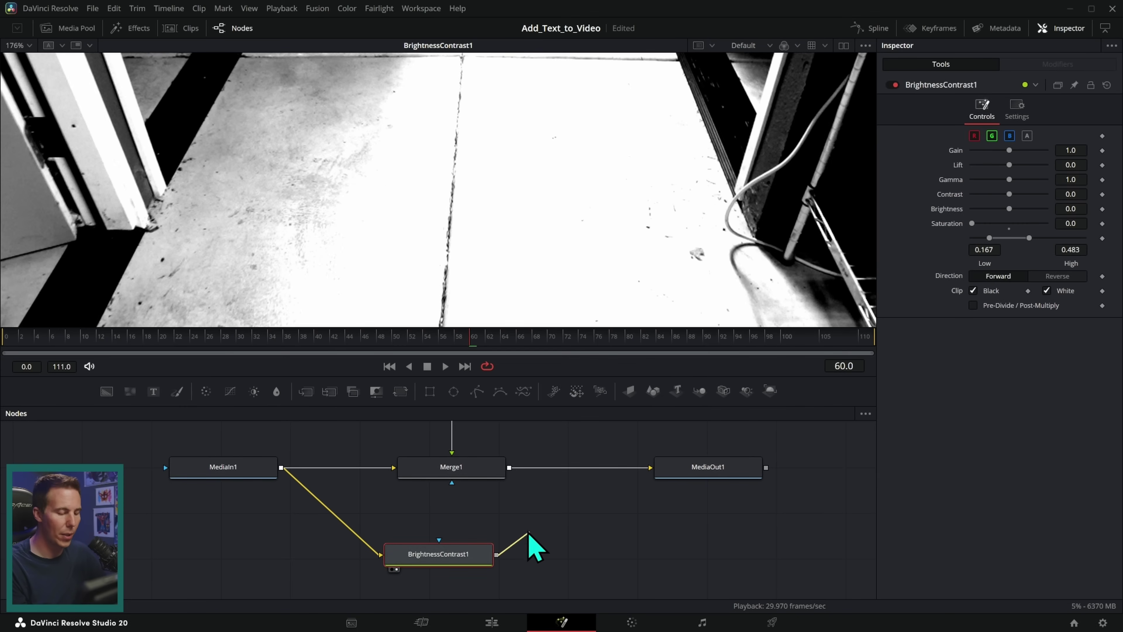
{"action": "left_click_drag", "start_coordinate": [460, 488], "coordinate": [452, 482]}
{"action": "left_click", "coordinate": [532, 510]}
{"action": "left_click_drag", "start_coordinate": [475, 554], "coordinate": [485, 558]}
{"action": "left_click", "coordinate": [477, 470]}
{"action": "left_click_drag", "start_coordinate": [543, 516], "coordinate": [375, 582]}
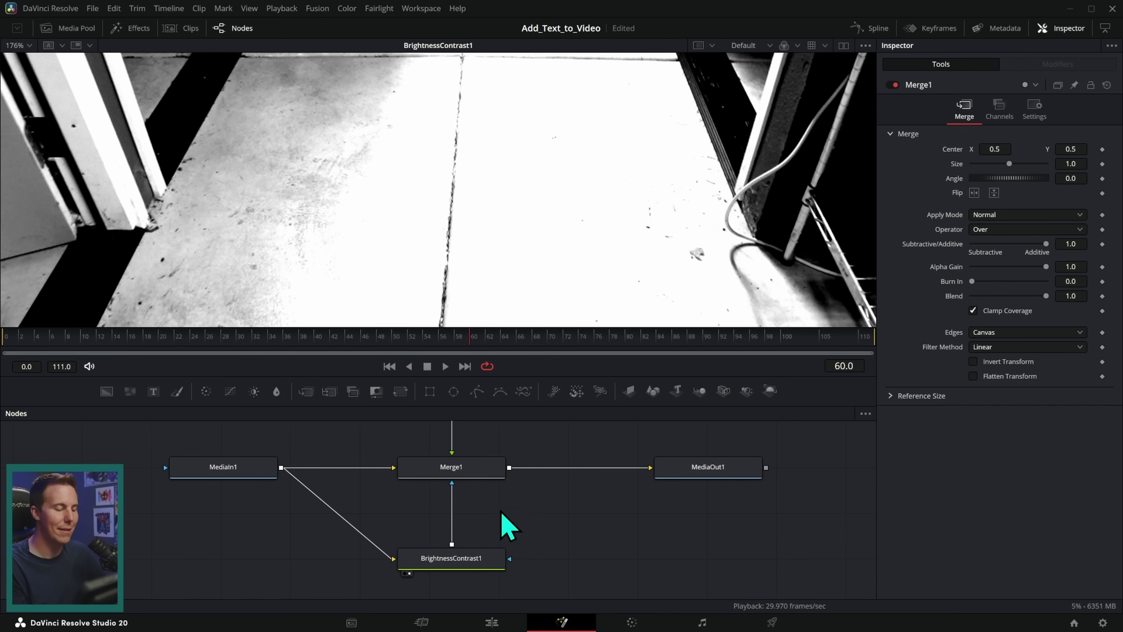
- Show Merge1 in the viewer, toggle the node off and on to compare, and check its mask connection
{"action": "left_click", "coordinate": [486, 471]}
{"action": "key", "text": "2"}
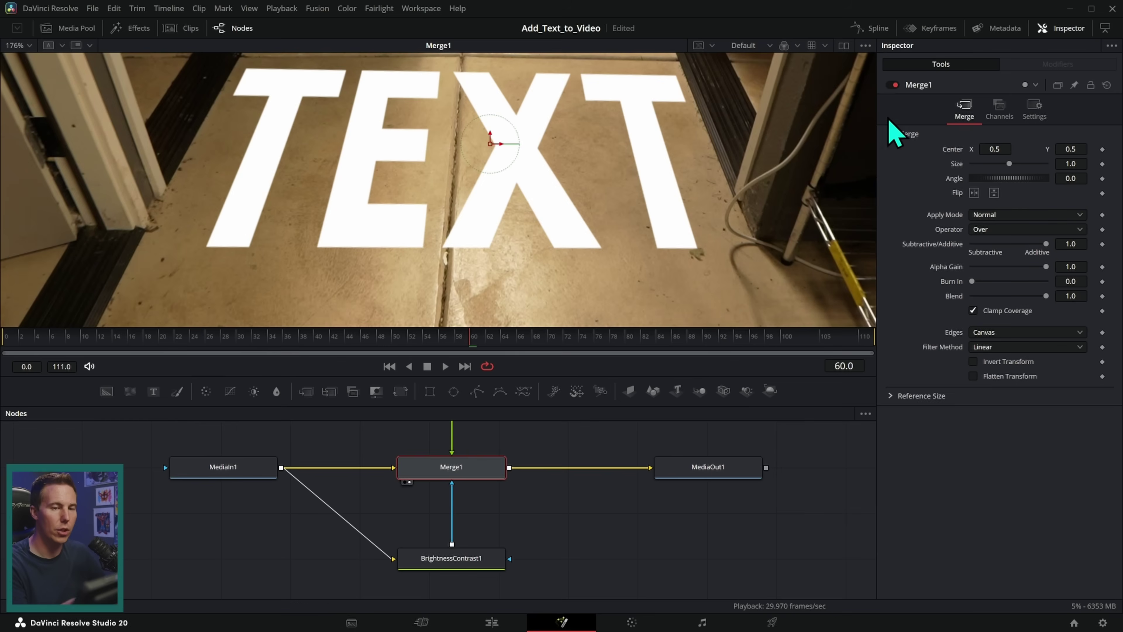
{"action": "left_click", "coordinate": [895, 84]}
{"action": "left_click", "coordinate": [892, 84]}
{"action": "left_click", "coordinate": [892, 85]}
{"action": "left_click", "coordinate": [892, 85]}
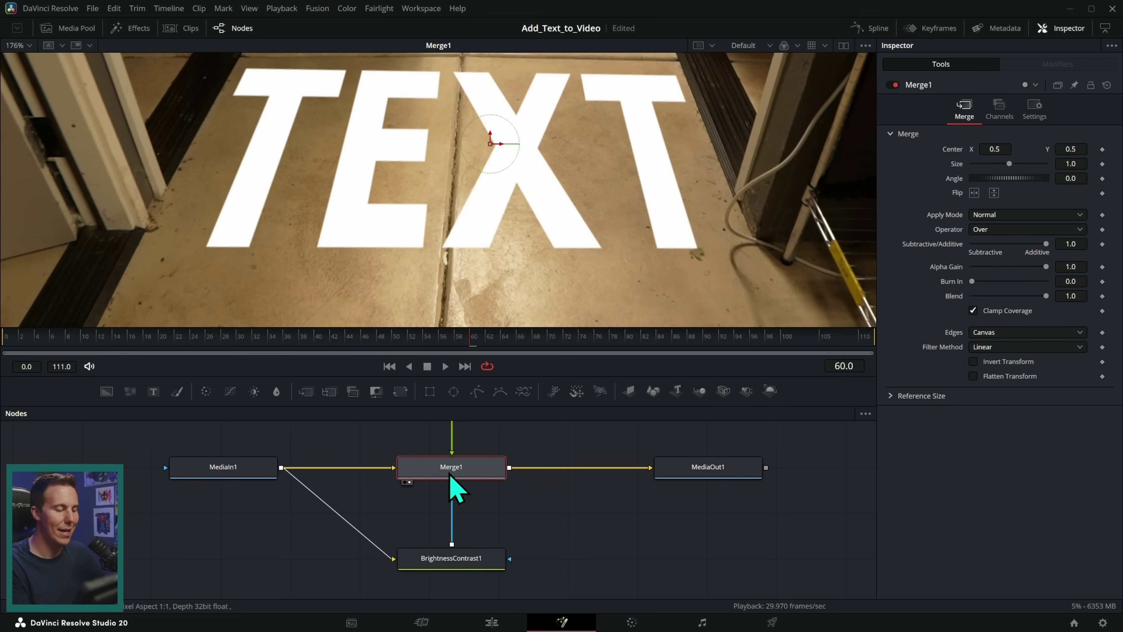
{"action": "left_click", "coordinate": [582, 507]}
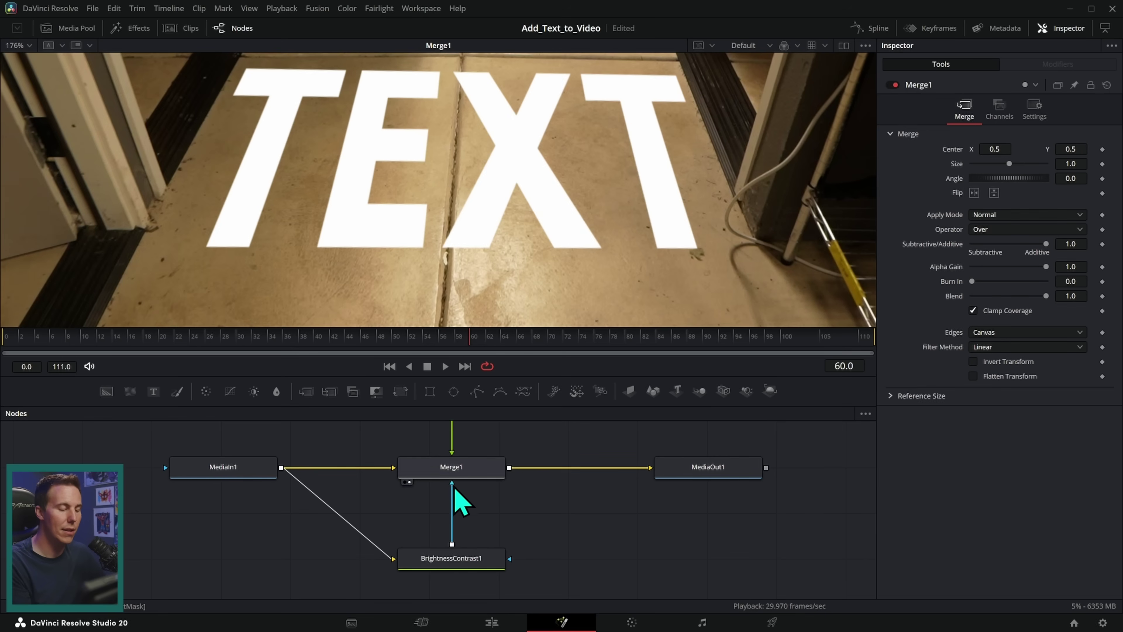
{"action": "left_click", "coordinate": [483, 471]}
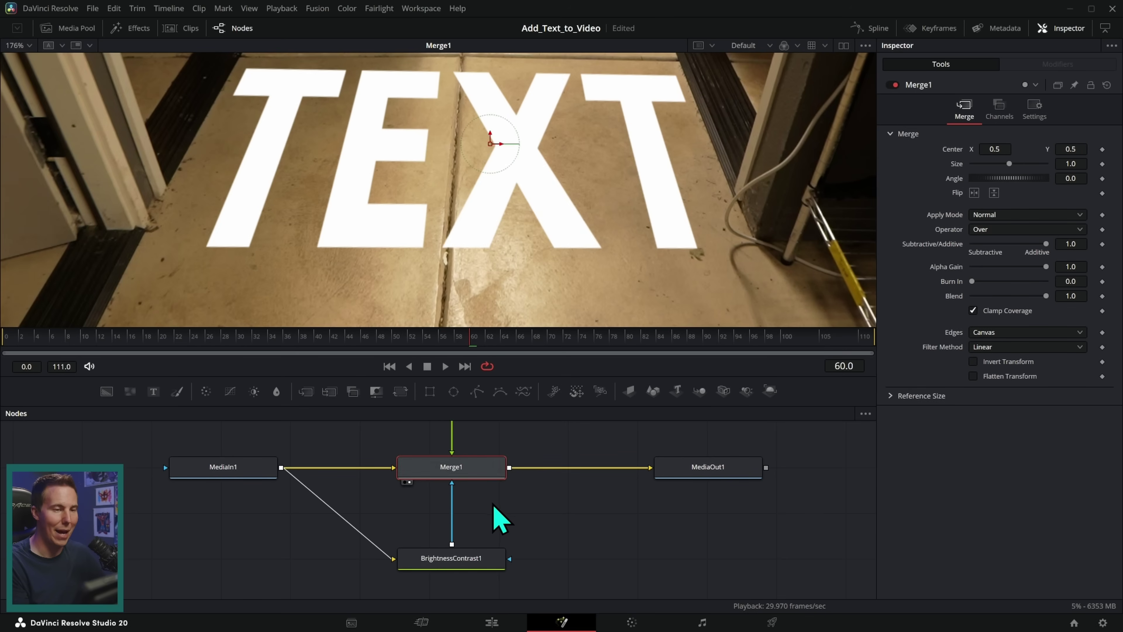
- Show BrightnessContrast1 in the viewer and examine its alpha channel across the whole frame
{"action": "left_click", "coordinate": [489, 559]}
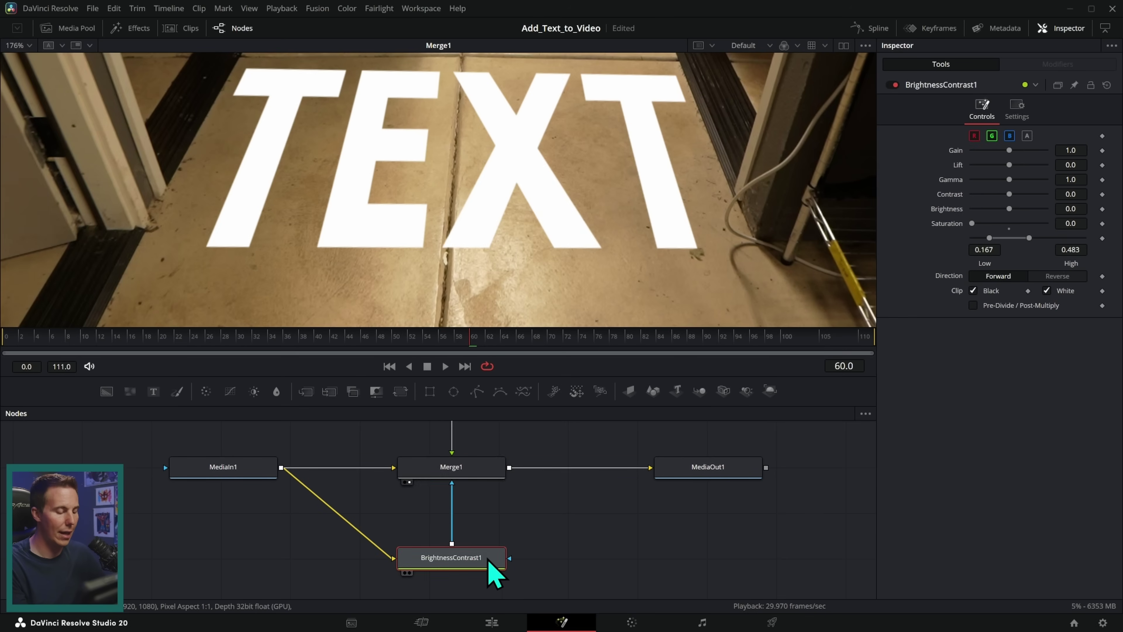
{"action": "left_click_drag", "start_coordinate": [485, 568], "coordinate": [670, 225]}
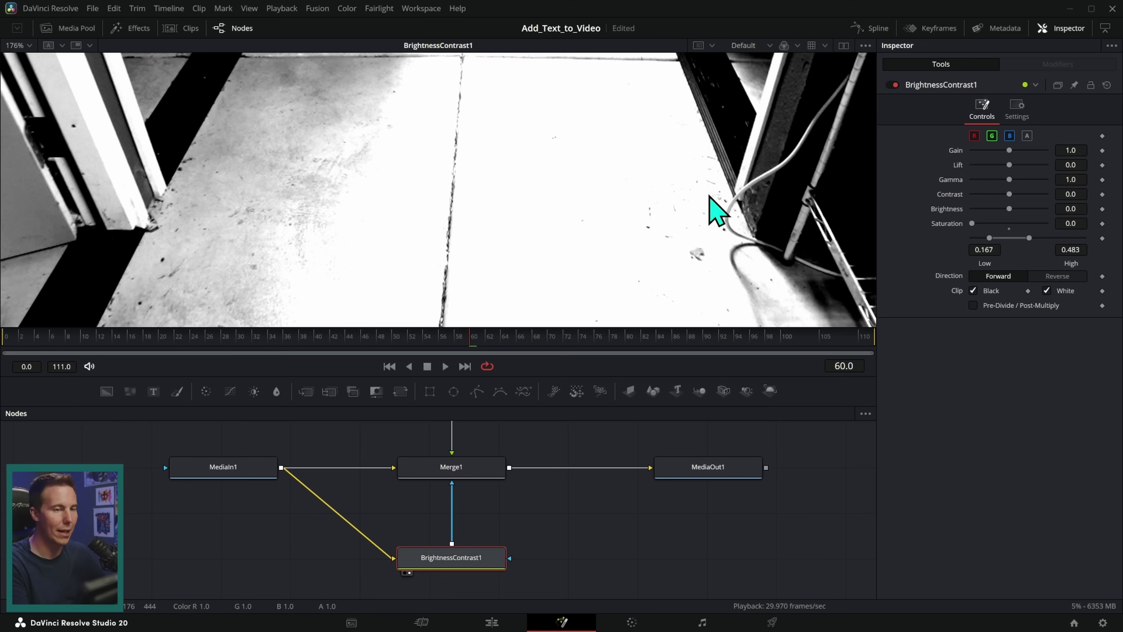
{"action": "scroll", "coordinate": [681, 220], "scroll_direction": "down", "scroll_amount": 5}
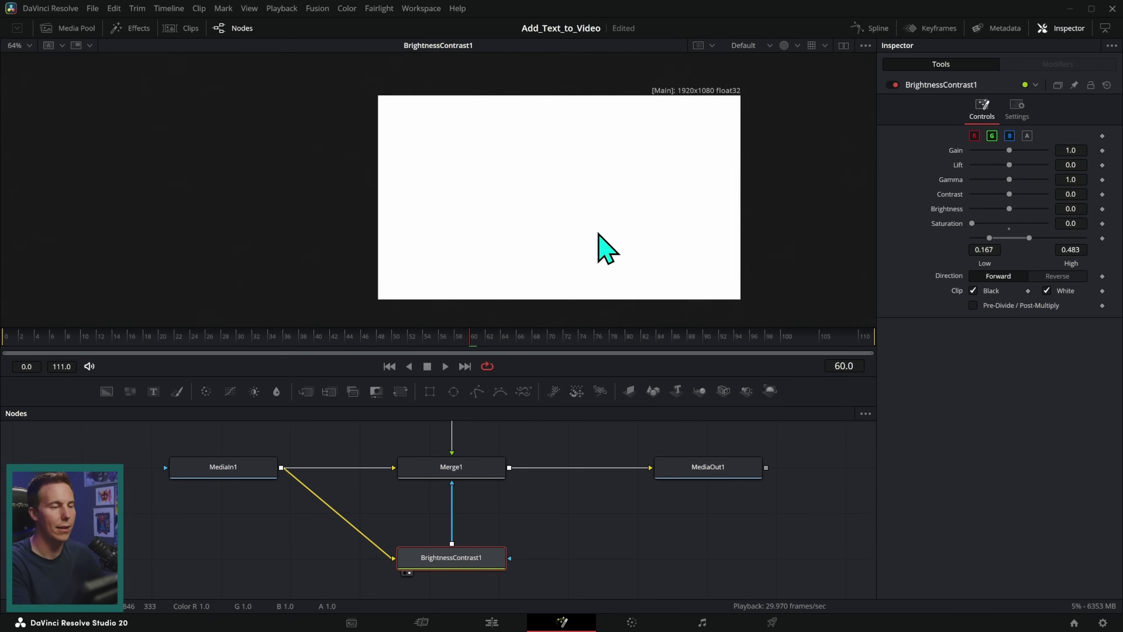
{"action": "scroll", "coordinate": [598, 234], "scroll_direction": "up", "scroll_amount": 2}
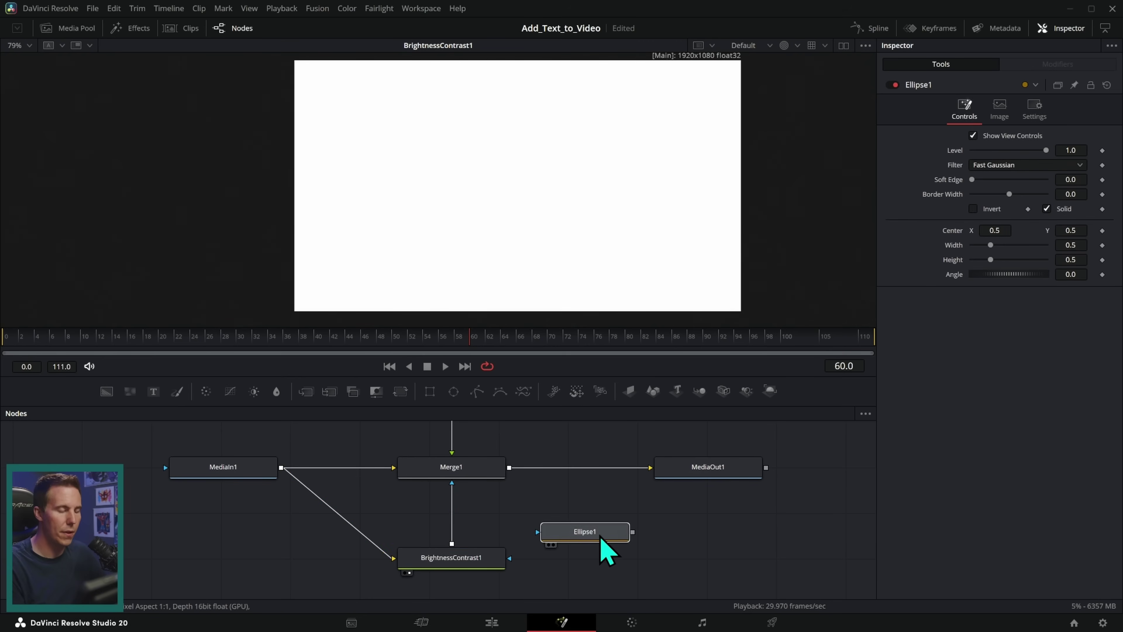
- Try an Ellipse node as Merge1's mask, viewing it alone and over the floor text, and delete it
{"action": "left_click_drag", "start_coordinate": [600, 535], "coordinate": [688, 166]}
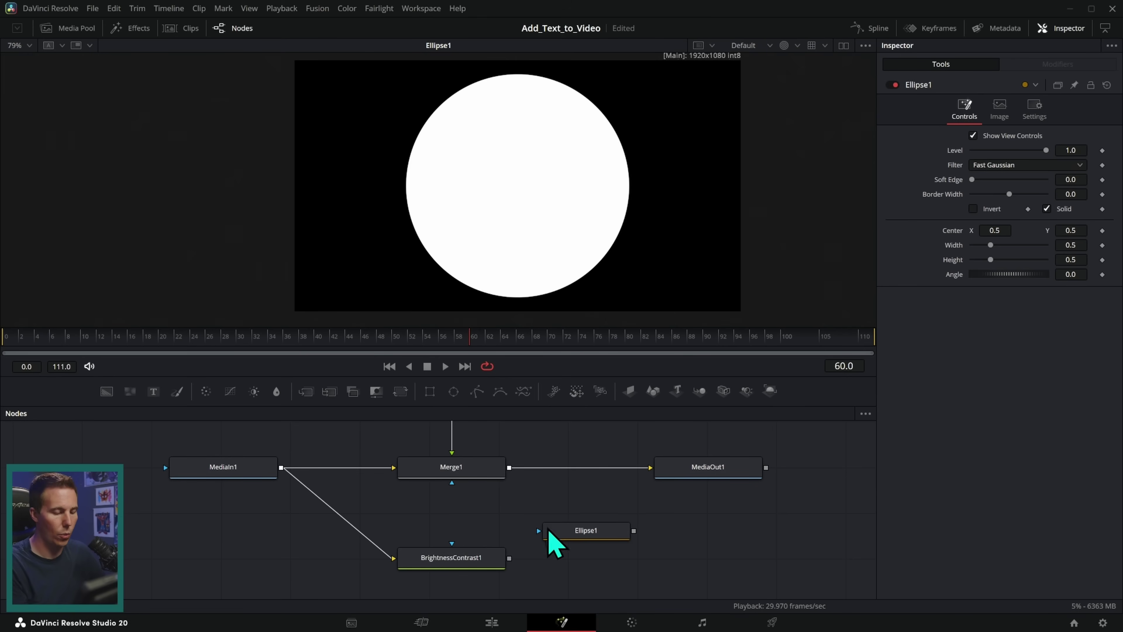
{"action": "left_click_drag", "start_coordinate": [614, 533], "coordinate": [477, 466]}
{"action": "left_click_drag", "start_coordinate": [708, 473], "coordinate": [694, 233]}
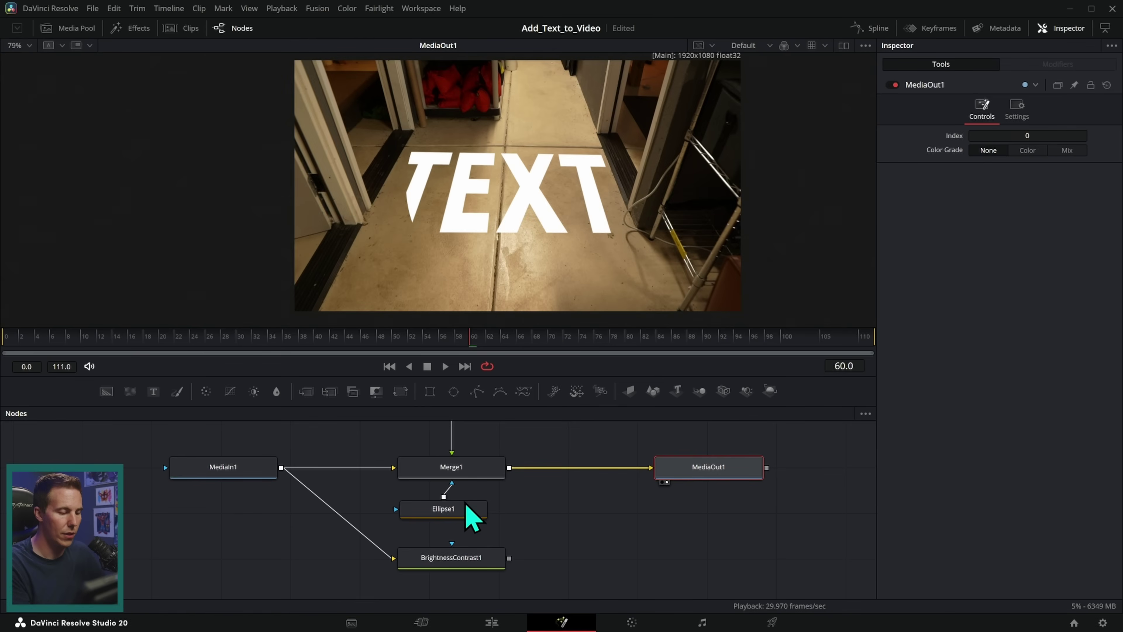
{"action": "left_click_drag", "start_coordinate": [473, 515], "coordinate": [481, 515]}
{"action": "left_click_drag", "start_coordinate": [518, 185], "coordinate": [459, 218]}
{"action": "key", "text": "Delete"}
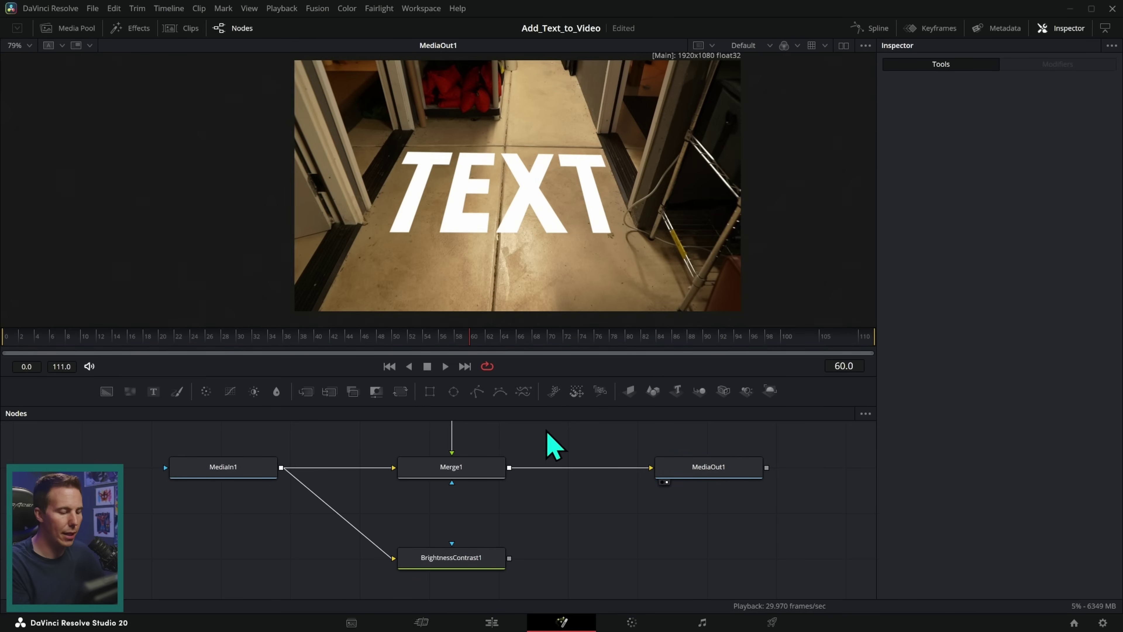
- Reconnect BrightnessContrast1 as Merge1's effect mask and set Merge1's mask channel to Luminance
{"action": "left_click_drag", "start_coordinate": [515, 559], "coordinate": [459, 469]}
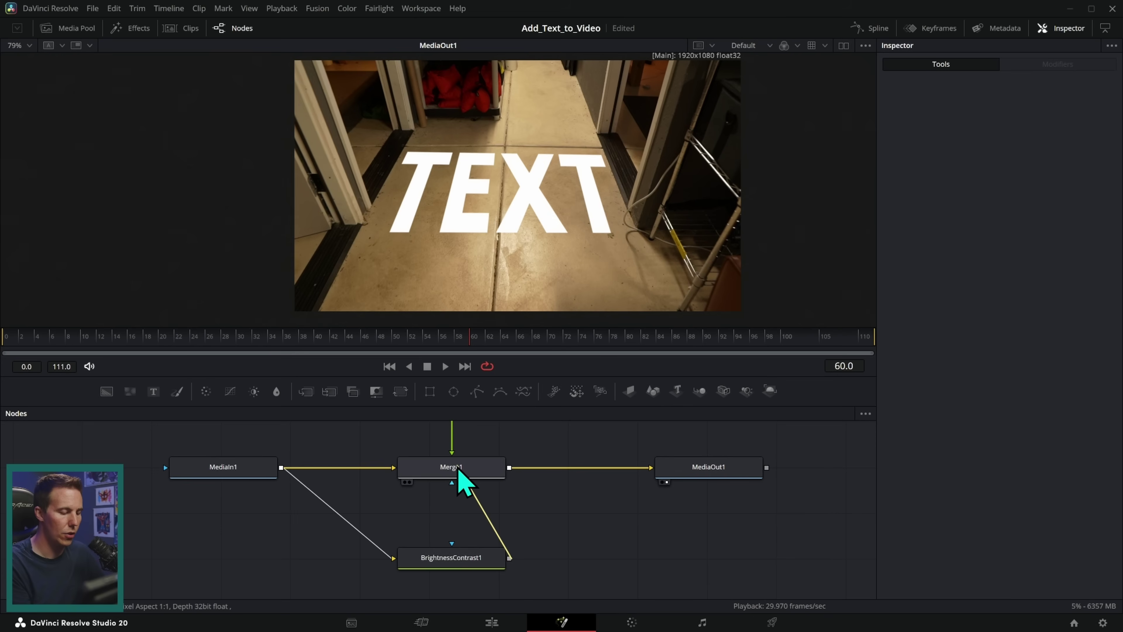
{"action": "left_click", "coordinate": [484, 566]}
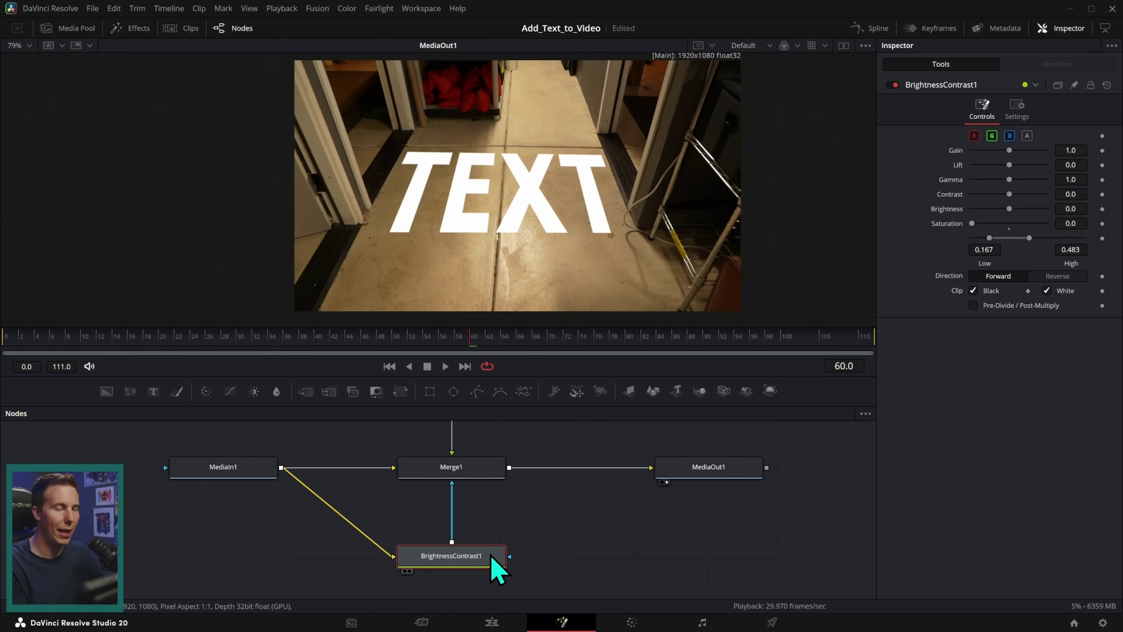
{"action": "left_click", "coordinate": [462, 472]}
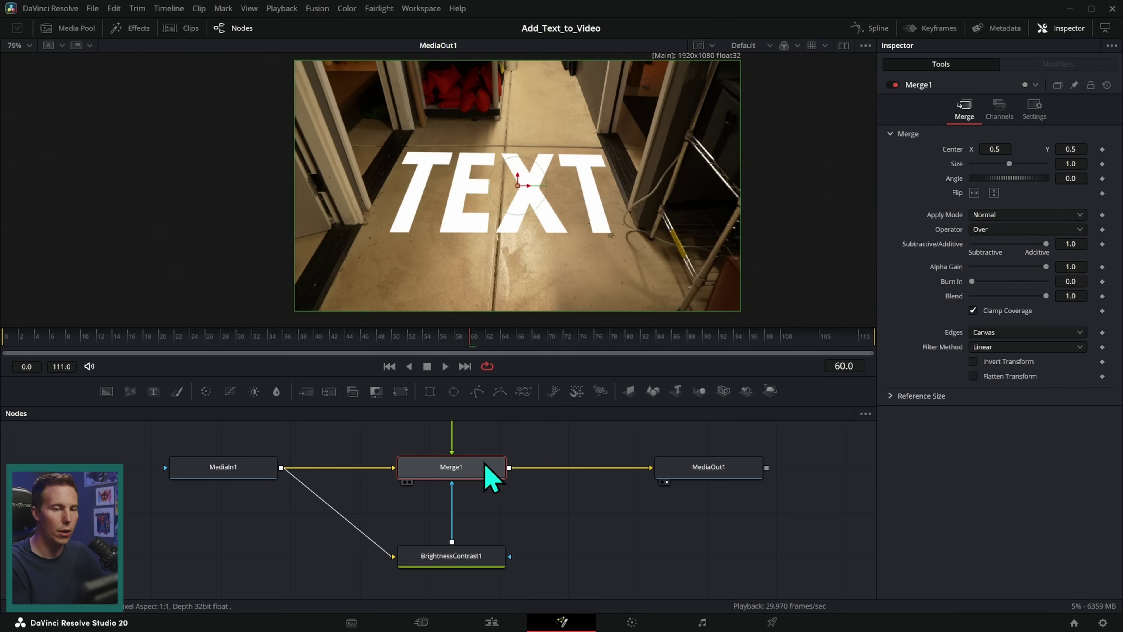
{"action": "left_click", "coordinate": [1034, 110]}
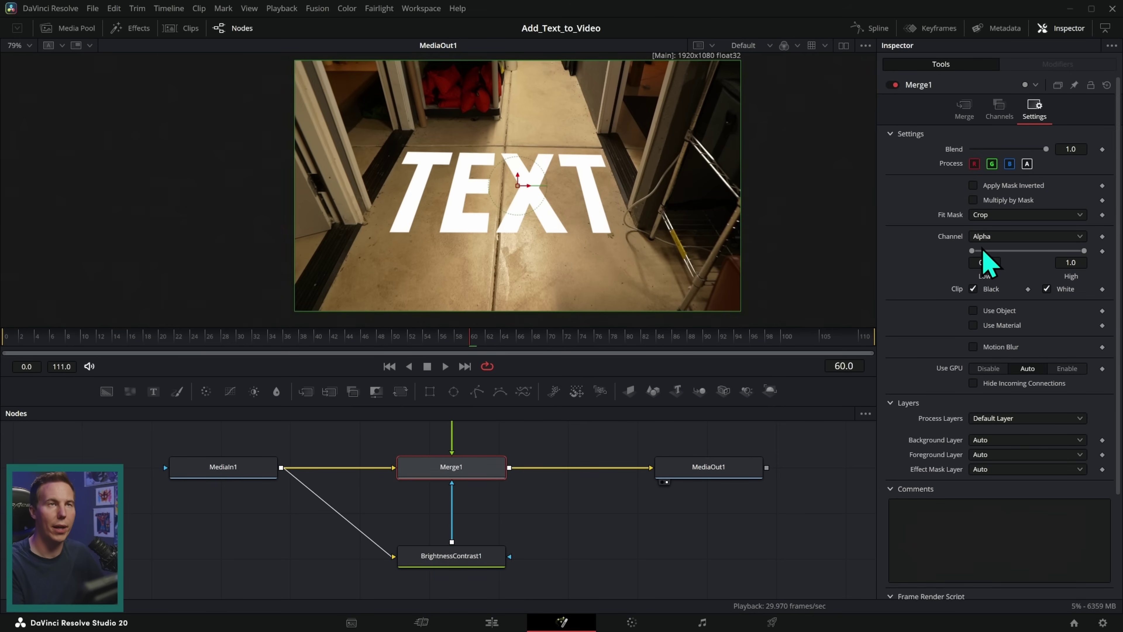
{"action": "left_click", "coordinate": [997, 239]}
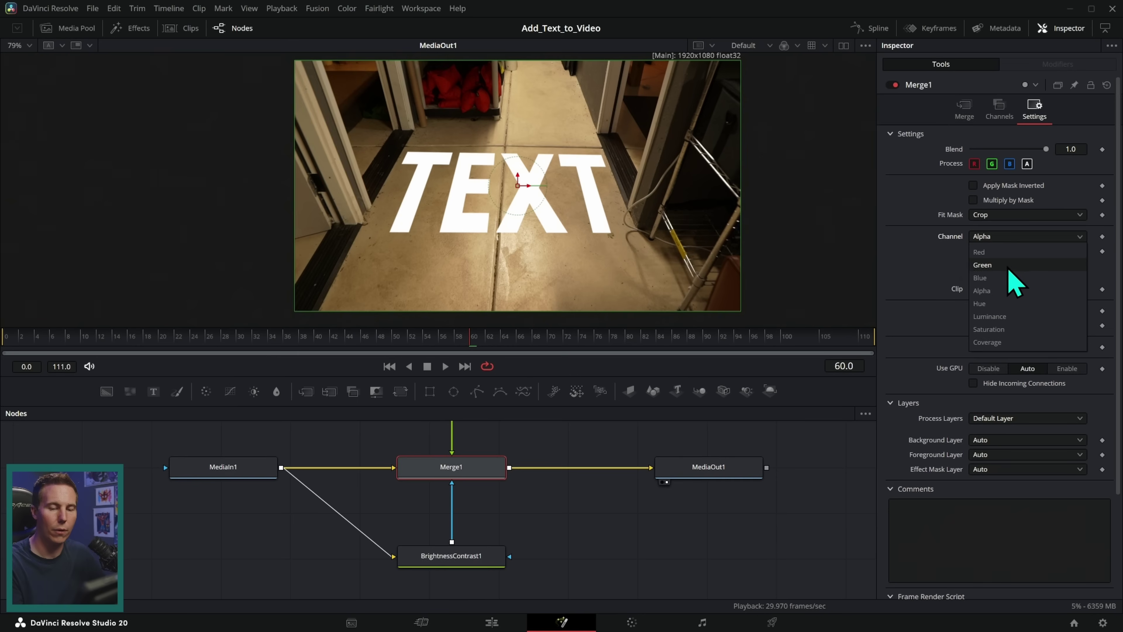
{"action": "left_click", "coordinate": [999, 317]}
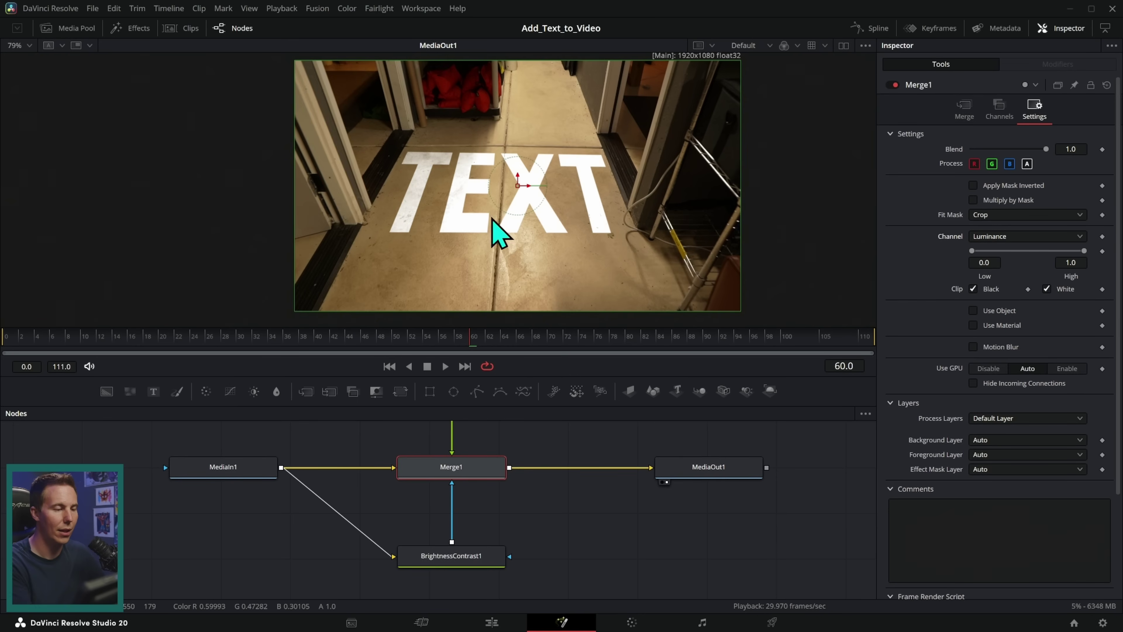
- Examine the letters up close in MediaOut1 for floor texture and the crack crossing the X
{"action": "scroll", "coordinate": [494, 231], "scroll_direction": "up", "scroll_amount": 6}
{"action": "left_click_drag", "start_coordinate": [535, 224], "coordinate": [609, 251]}
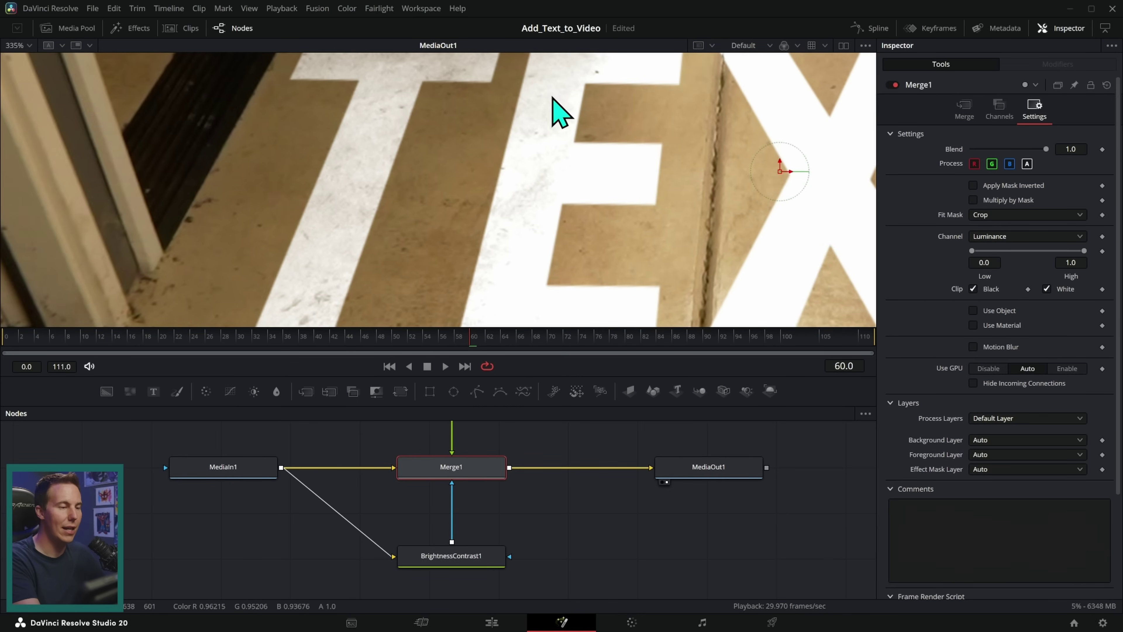
{"action": "left_click_drag", "start_coordinate": [648, 111], "coordinate": [587, 183]}
{"action": "scroll", "coordinate": [659, 157], "scroll_direction": "up", "scroll_amount": 3}
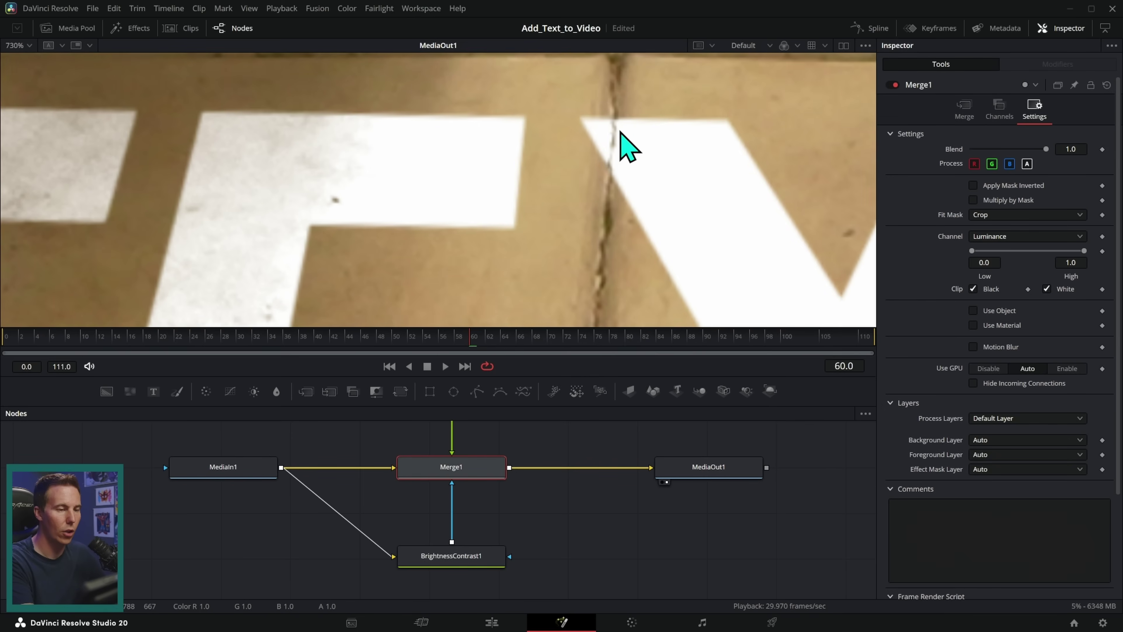
{"action": "scroll", "coordinate": [634, 220], "scroll_direction": "down", "scroll_amount": 5}
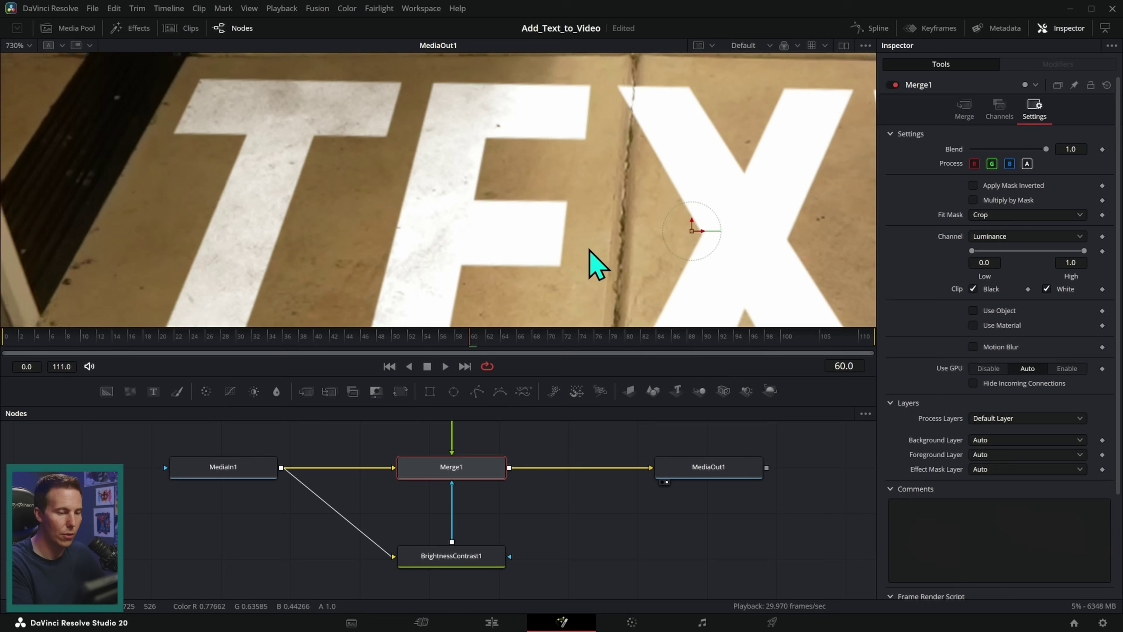
{"action": "scroll", "coordinate": [596, 261], "scroll_direction": "up", "scroll_amount": 2}
{"action": "left_click_drag", "start_coordinate": [636, 236], "coordinate": [647, 194]}
{"action": "scroll", "coordinate": [629, 253], "scroll_direction": "up", "scroll_amount": 2}
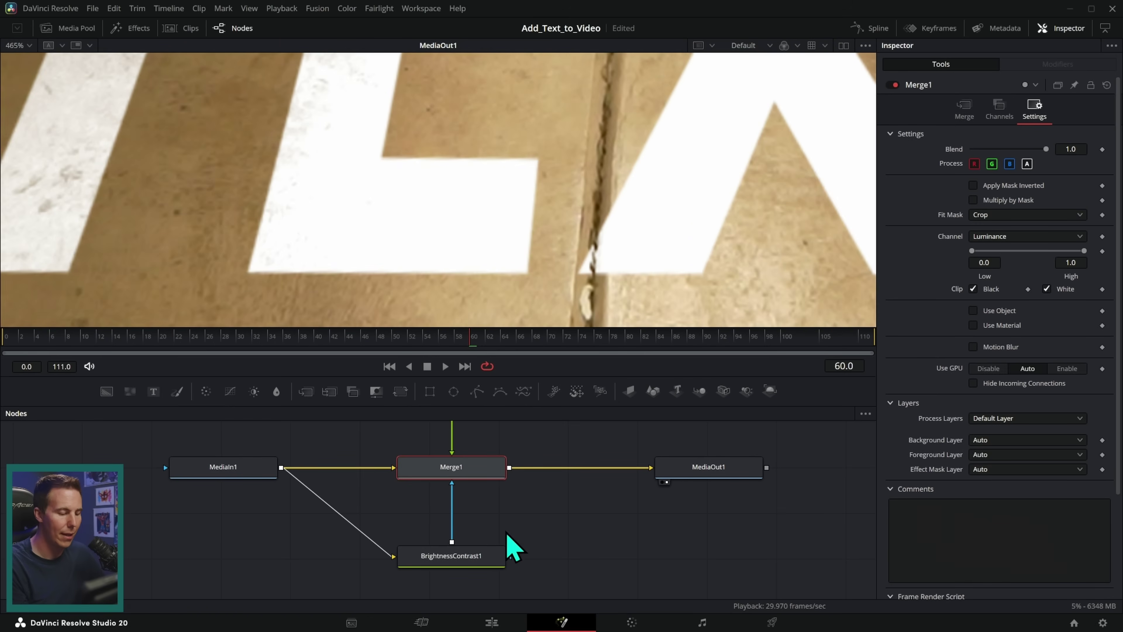
- Open the dual viewer and show BrightnessContrast1 beside MediaOut1, framed on the floor
{"action": "left_click", "coordinate": [491, 556]}
{"action": "left_click", "coordinate": [844, 46]}
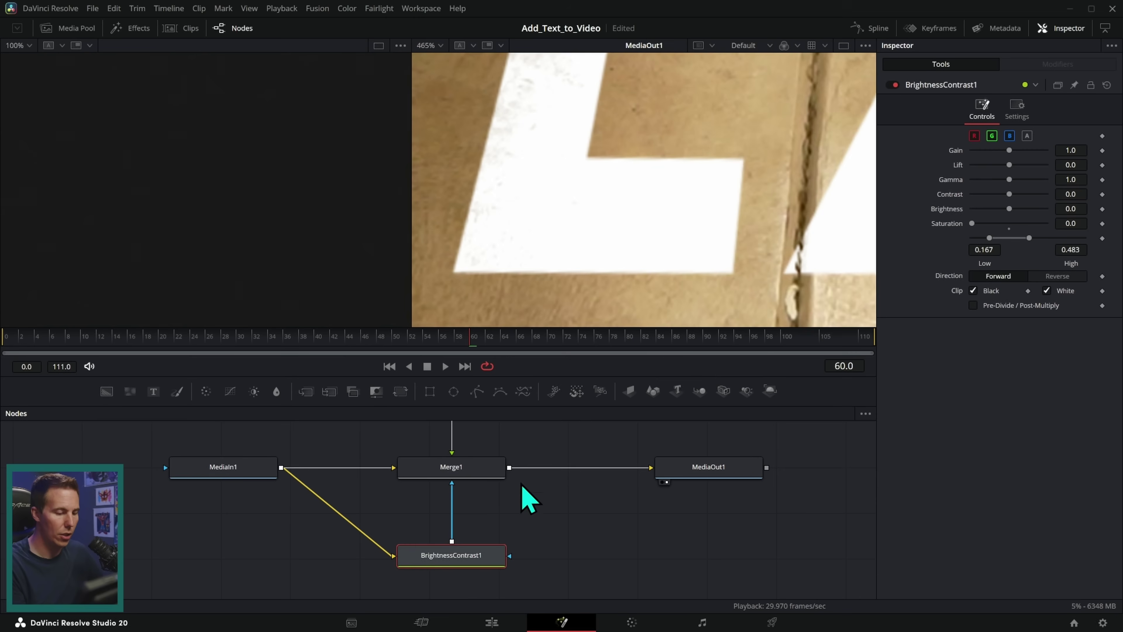
{"action": "left_click", "coordinate": [469, 559]}
{"action": "key", "text": "1"}
{"action": "scroll", "coordinate": [303, 219], "scroll_direction": "up", "scroll_amount": 3}
{"action": "left_click_drag", "start_coordinate": [265, 212], "coordinate": [314, 201]}
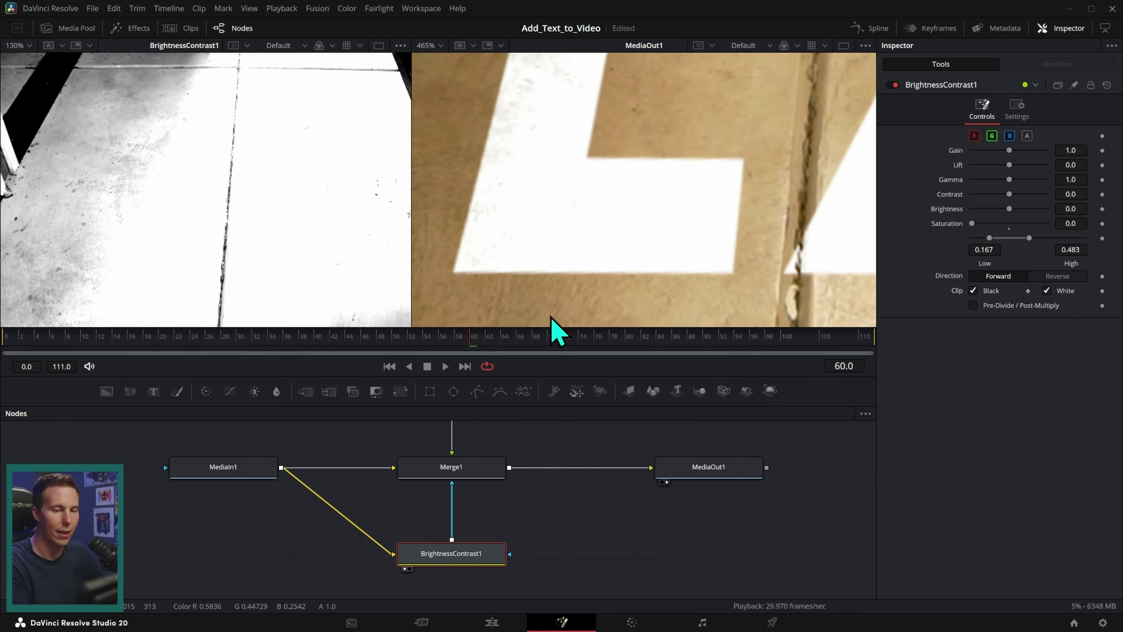
- Set BrightnessContrast1's range to Low 0.244 and High 0.716 and check the whole floor text in MediaOut1
{"action": "mouse_move", "coordinate": [1030, 239]}
{"action": "left_mouse_down"}
{"action": "mouse_move", "coordinate": [1046, 242]}
{"action": "mouse_move", "coordinate": [949, 246]}
{"action": "mouse_move", "coordinate": [1023, 246]}
{"action": "left_mouse_up"}
{"action": "scroll", "coordinate": [734, 243], "scroll_direction": "down", "scroll_amount": 5}
{"action": "scroll", "coordinate": [734, 258], "scroll_direction": "down", "scroll_amount": 3}
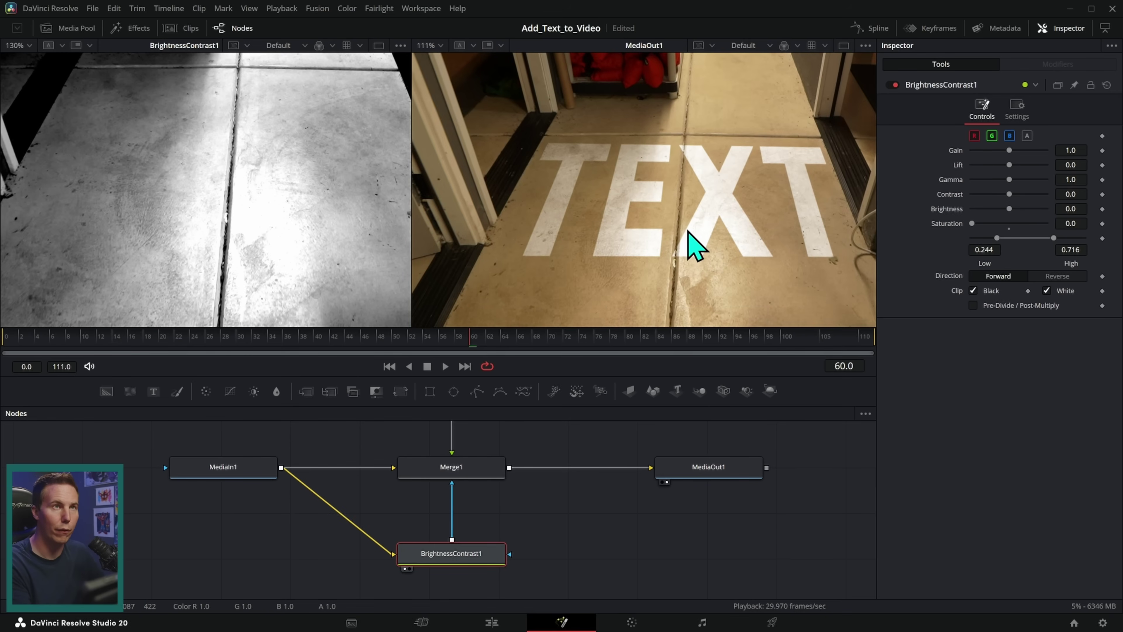
- Enlarge the MediaOut1 viewer, scrub through the clip and play it from the start to check the textured text
{"action": "left_click_drag", "start_coordinate": [411, 255], "coordinate": [228, 255]}
{"action": "scroll", "coordinate": [641, 252], "scroll_direction": "up", "scroll_amount": 2}
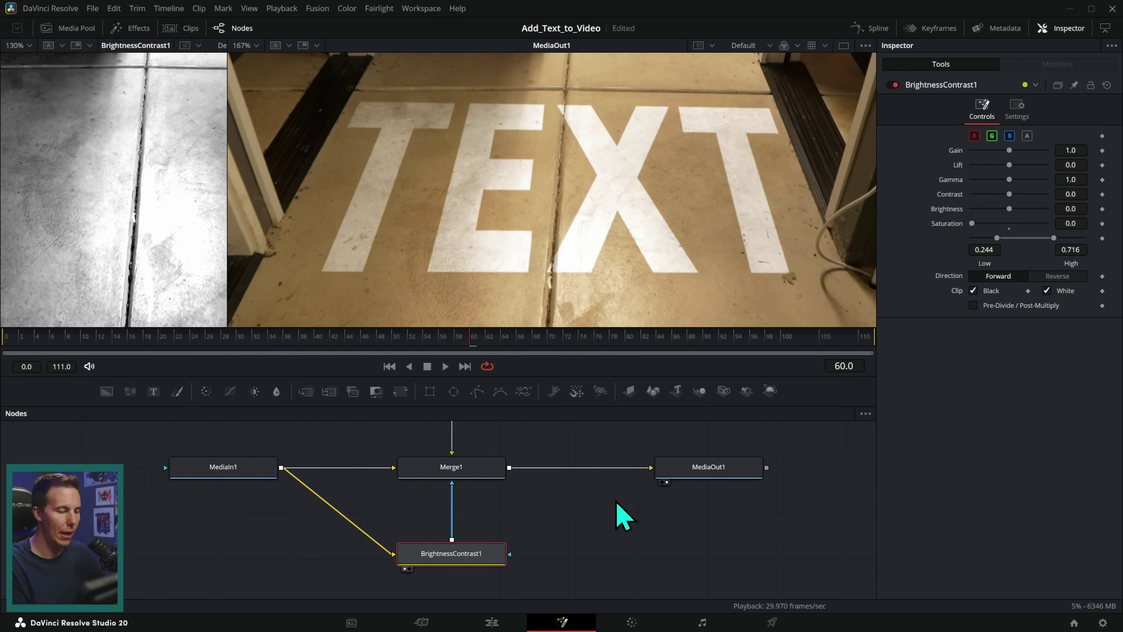
{"action": "scroll", "coordinate": [172, 259], "scroll_direction": "down", "scroll_amount": 5}
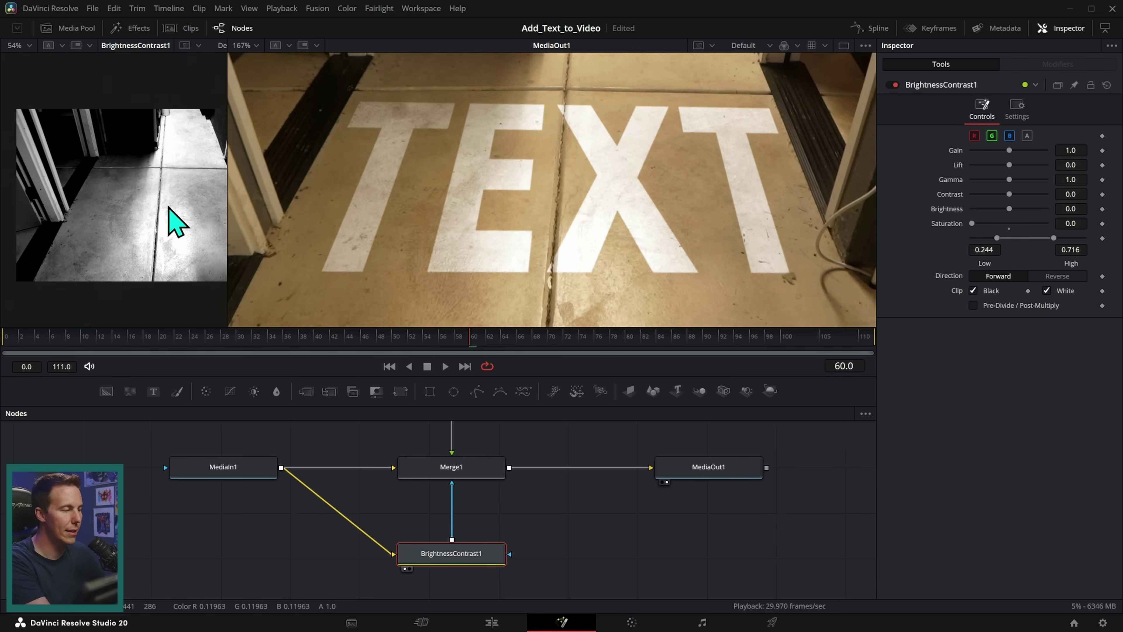
{"action": "left_click_drag", "start_coordinate": [154, 343], "coordinate": [582, 328]}
{"action": "left_click_drag", "start_coordinate": [452, 320], "coordinate": [249, 315]}
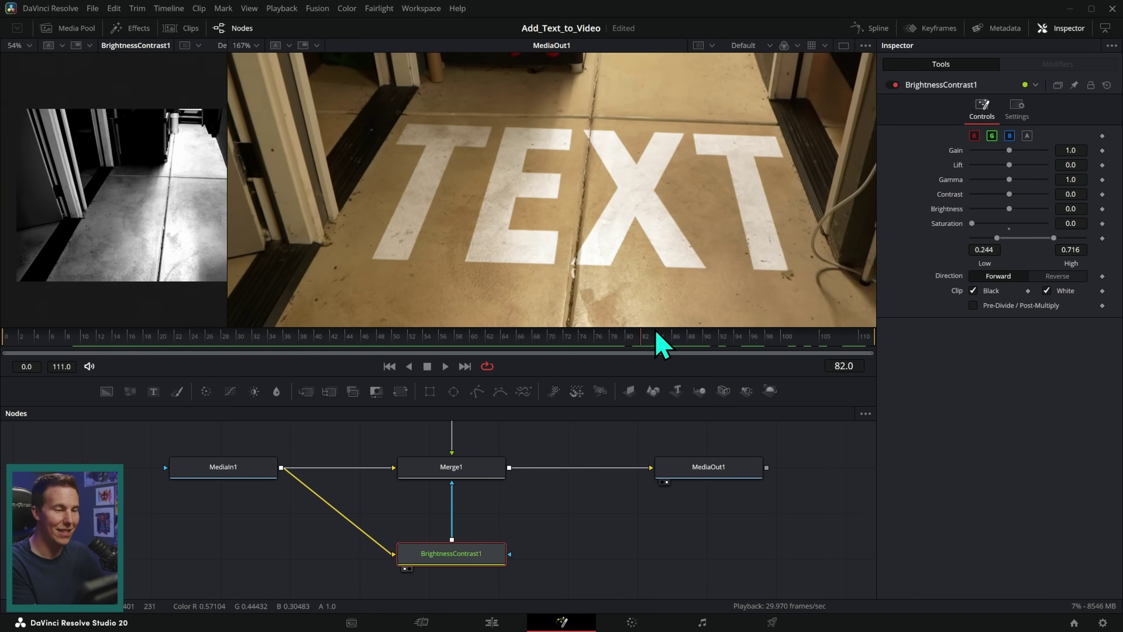
{"action": "left_click", "coordinate": [389, 367]}
{"action": "left_click", "coordinate": [445, 366]}
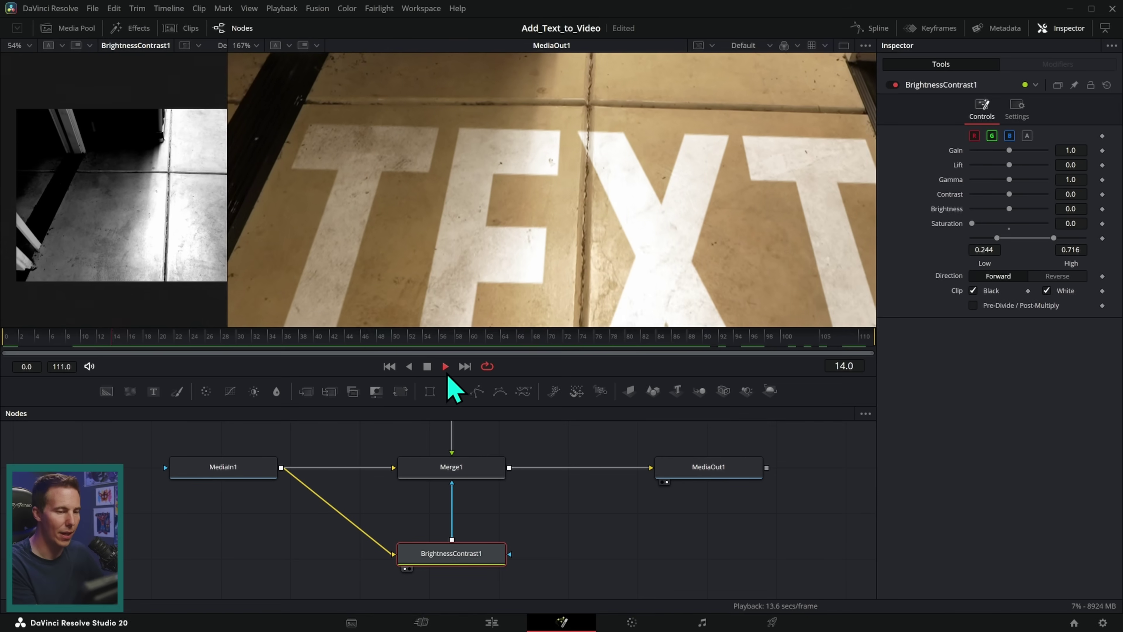
- Replay the hallway clip from its first frame in MediaOut1 to check the textured floor text in motion
{"action": "key", "text": "space"}
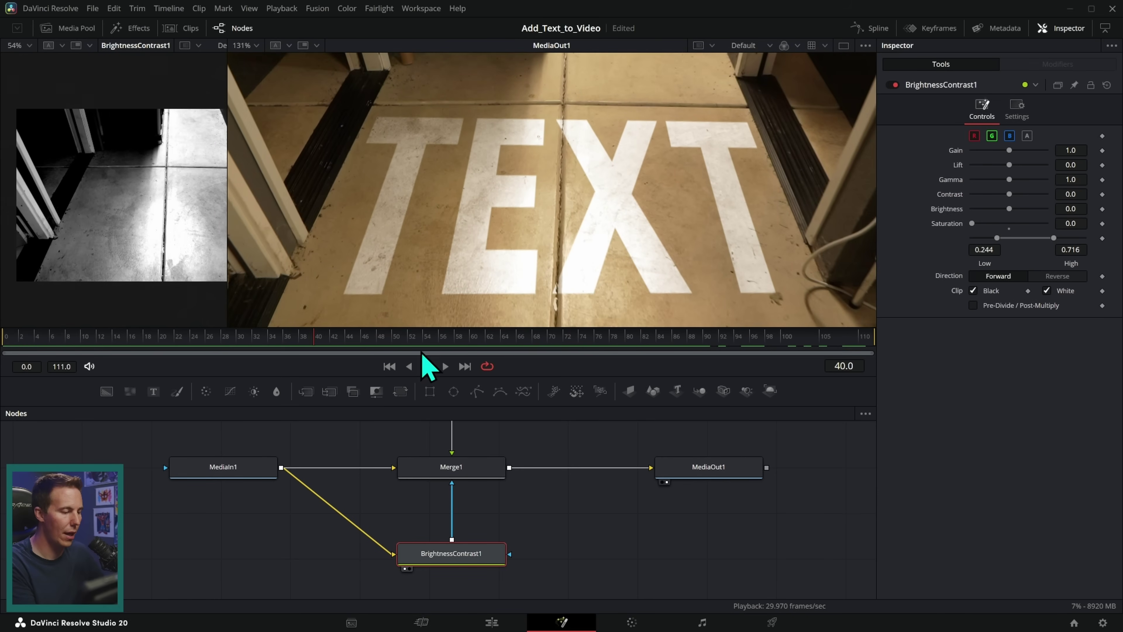
{"action": "left_click", "coordinate": [389, 366]}
{"action": "left_click", "coordinate": [445, 367]}
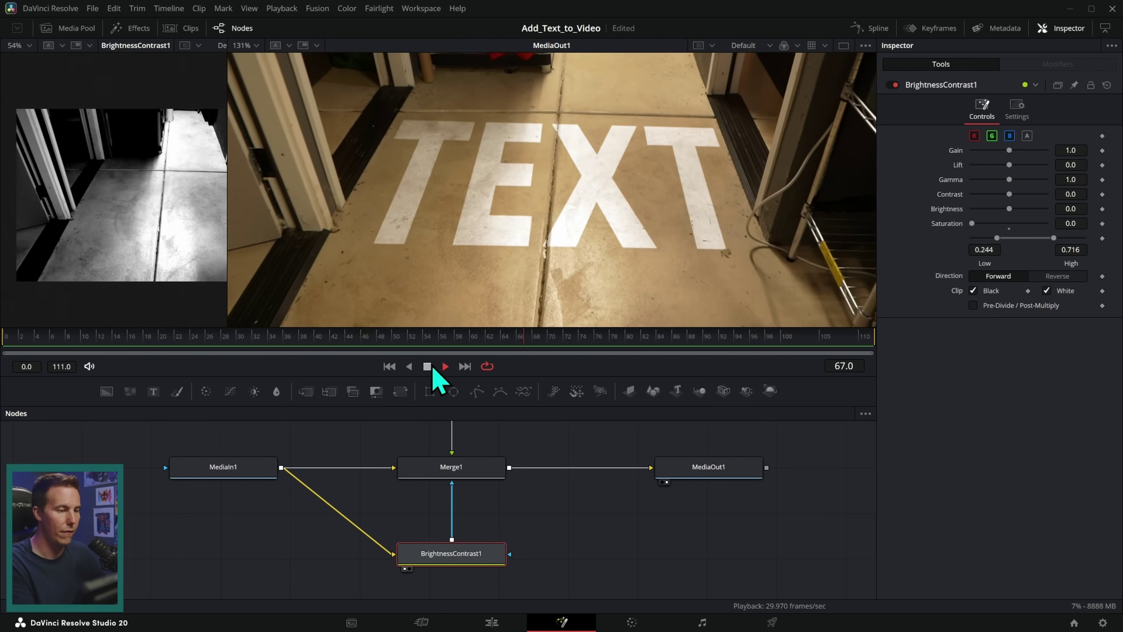
{"action": "left_click", "coordinate": [431, 368]}
- Place the edit timeline's playhead on clip V1-0004_AddText02383629.mov and open that clip's composition in Fusion
{"action": "left_click", "coordinate": [492, 622]}
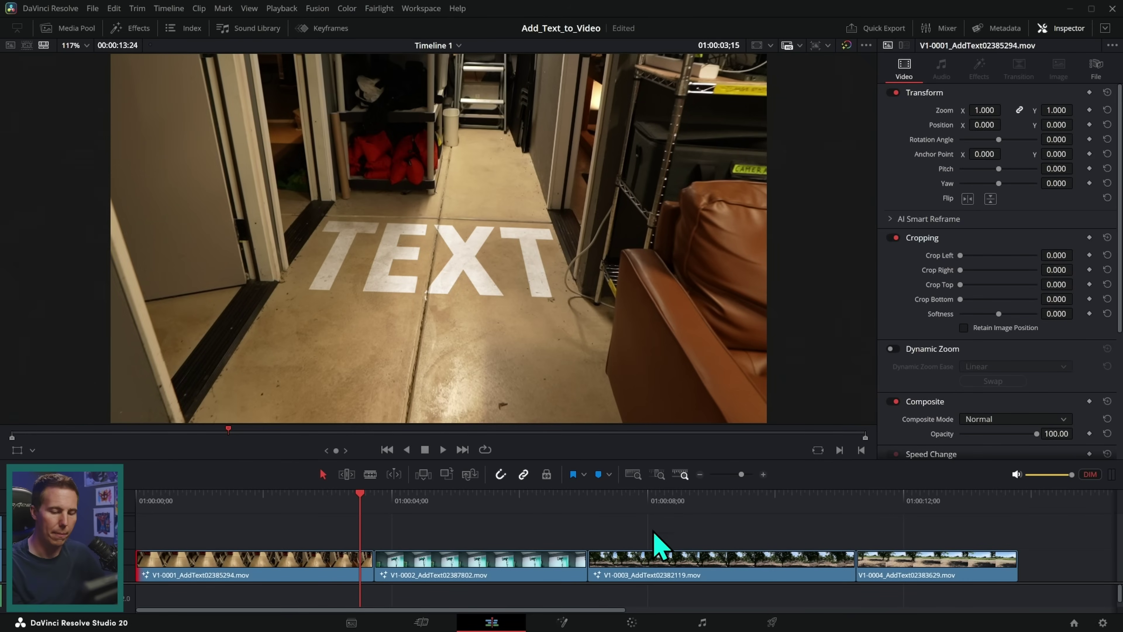
{"action": "left_click_drag", "start_coordinate": [655, 533], "coordinate": [927, 507]}
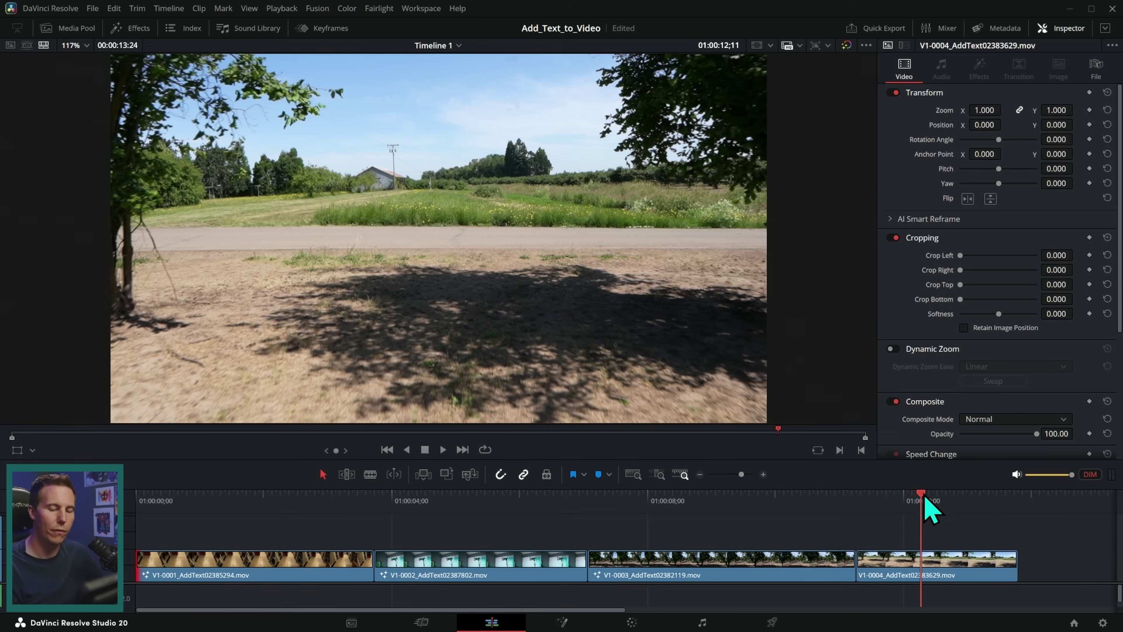
{"action": "left_click_drag", "start_coordinate": [921, 497], "coordinate": [926, 502]}
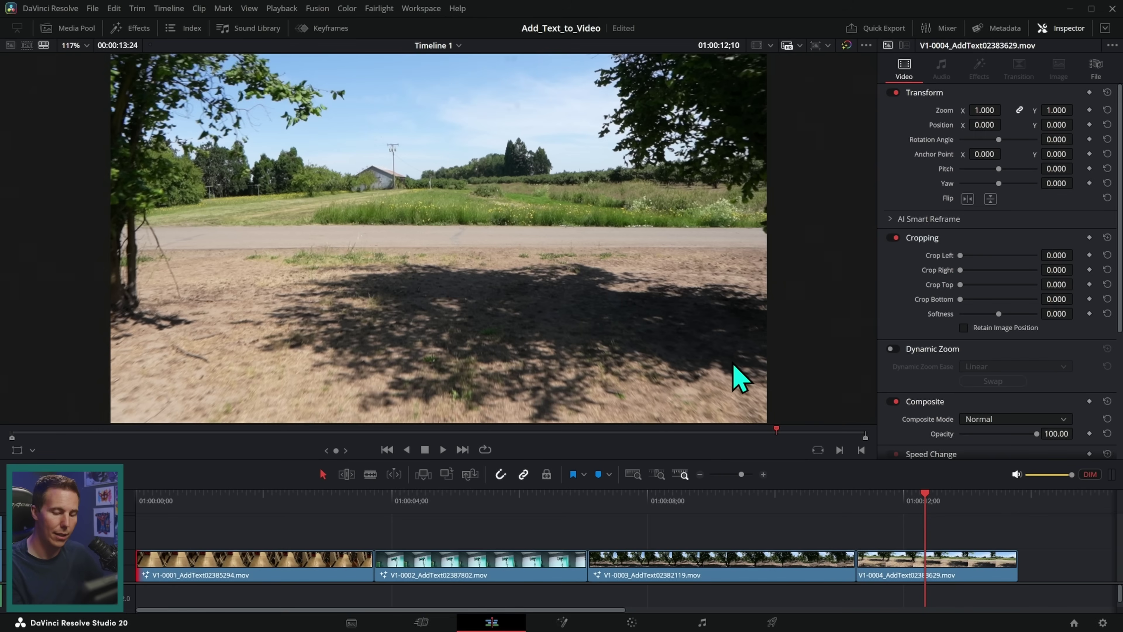
{"action": "left_click", "coordinate": [560, 621]}
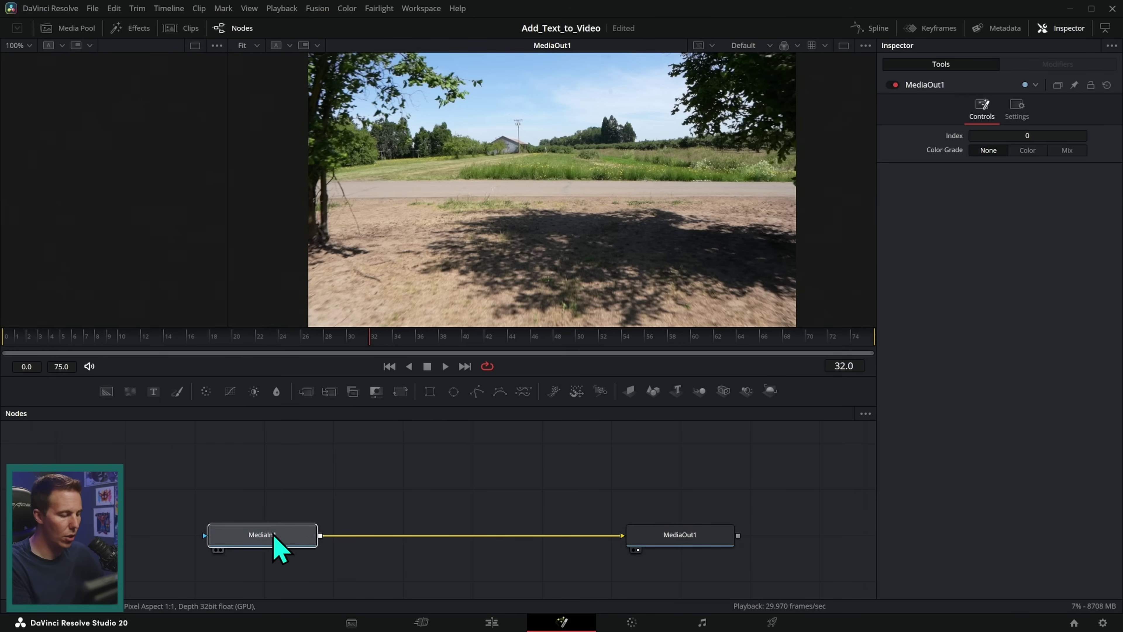
- Insert a Camera Tracker node directly after MediaIn1
{"action": "left_click", "coordinate": [279, 536]}
{"action": "key", "text": "shift+space"}
{"action": "type", "text": "corne"}
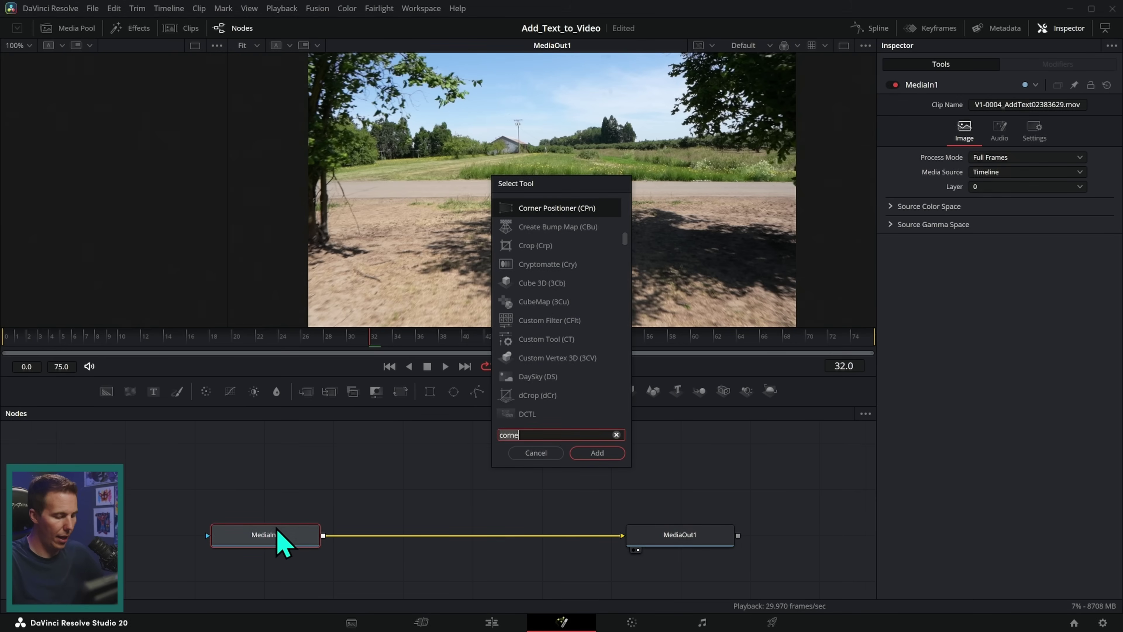
{"action": "key", "text": "BackSpace"}
{"action": "key", "text": "BackSpace"}
{"action": "key", "text": "BackSpace"}
{"action": "key", "text": "BackSpace"}
{"action": "type", "text": "ame"}
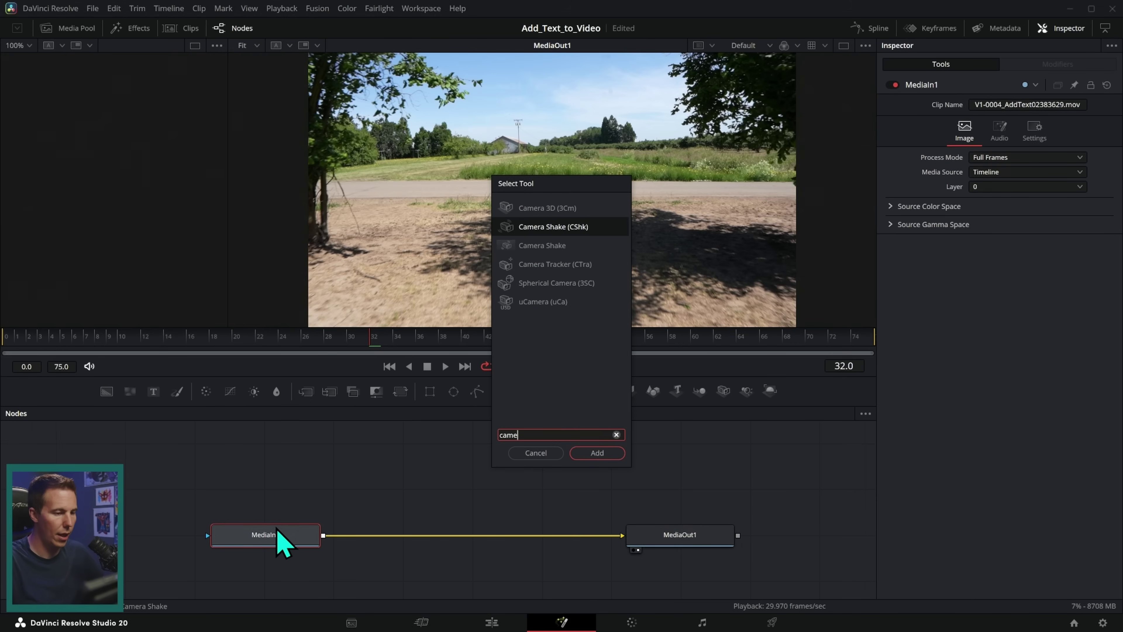
{"action": "key", "text": "Down"}
{"action": "key", "text": "Down"}
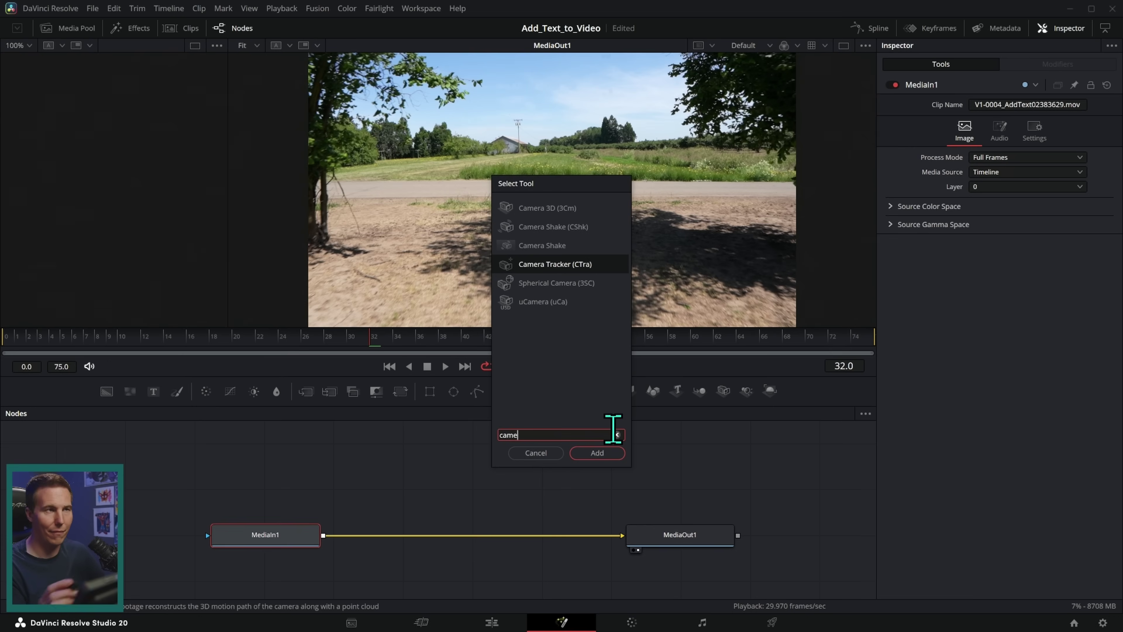
{"action": "left_click", "coordinate": [601, 454]}
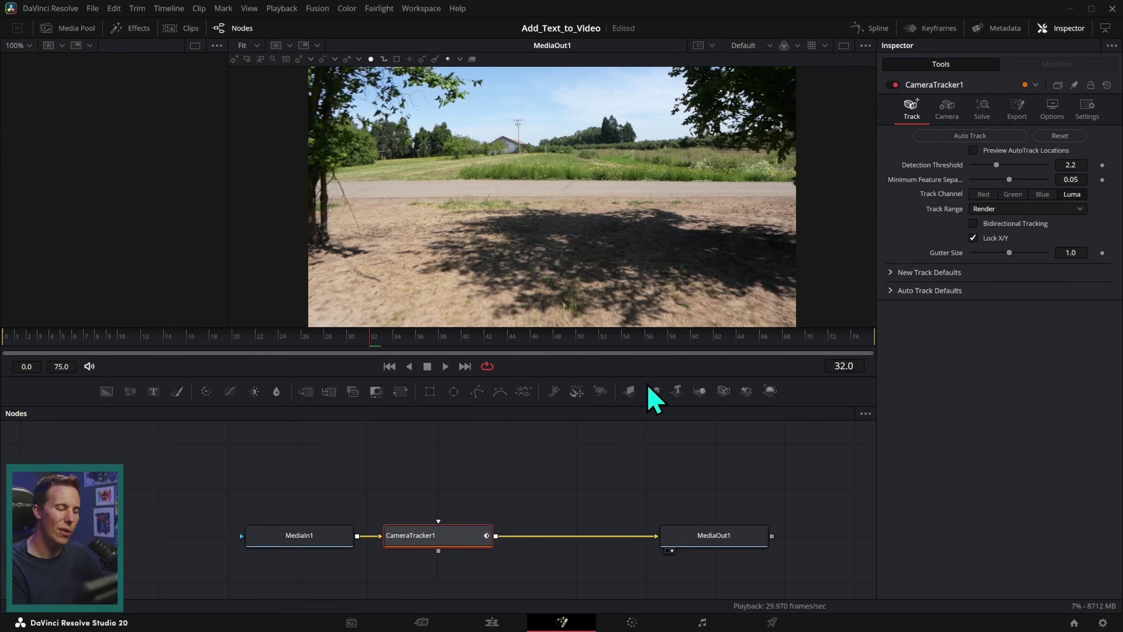
- Enlarge the viewer and run CameraTracker1's auto track on the clip with its default settings
{"action": "left_click_drag", "start_coordinate": [649, 377], "coordinate": [643, 417]}
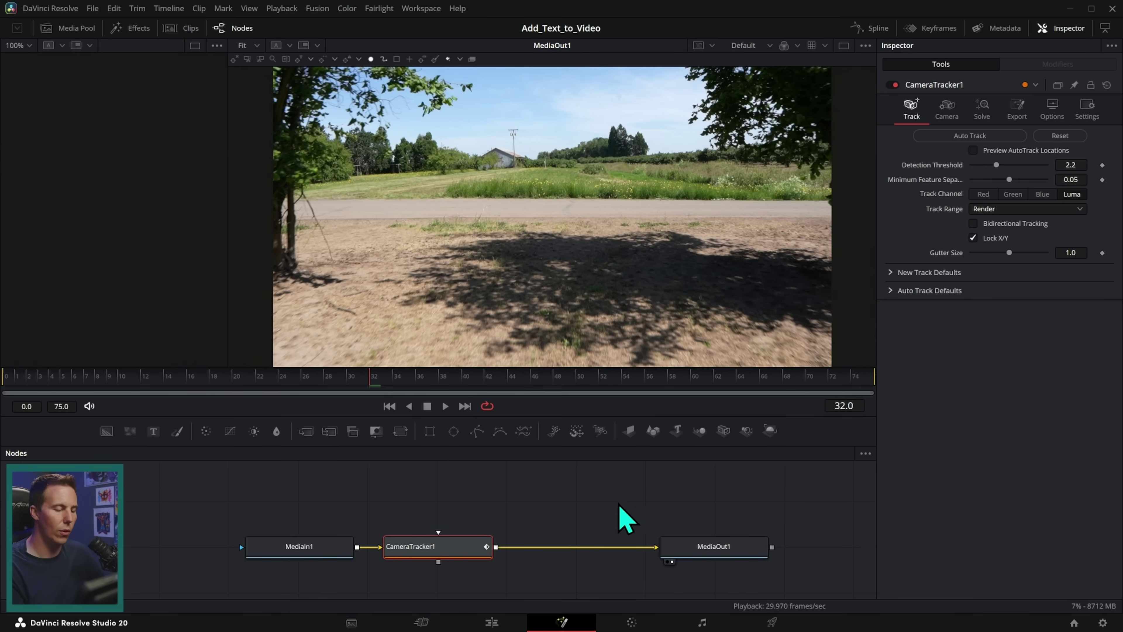
{"action": "left_click", "coordinate": [582, 504]}
{"action": "left_click_drag", "start_coordinate": [606, 415], "coordinate": [606, 421]}
{"action": "left_click", "coordinate": [453, 553]}
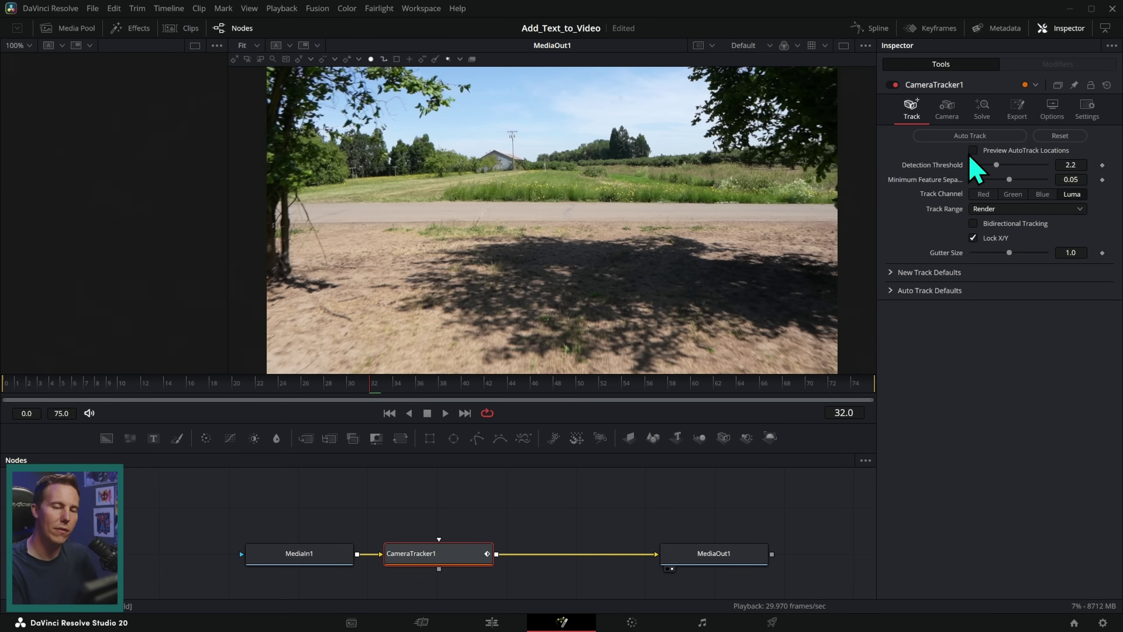
{"action": "left_click", "coordinate": [970, 135]}
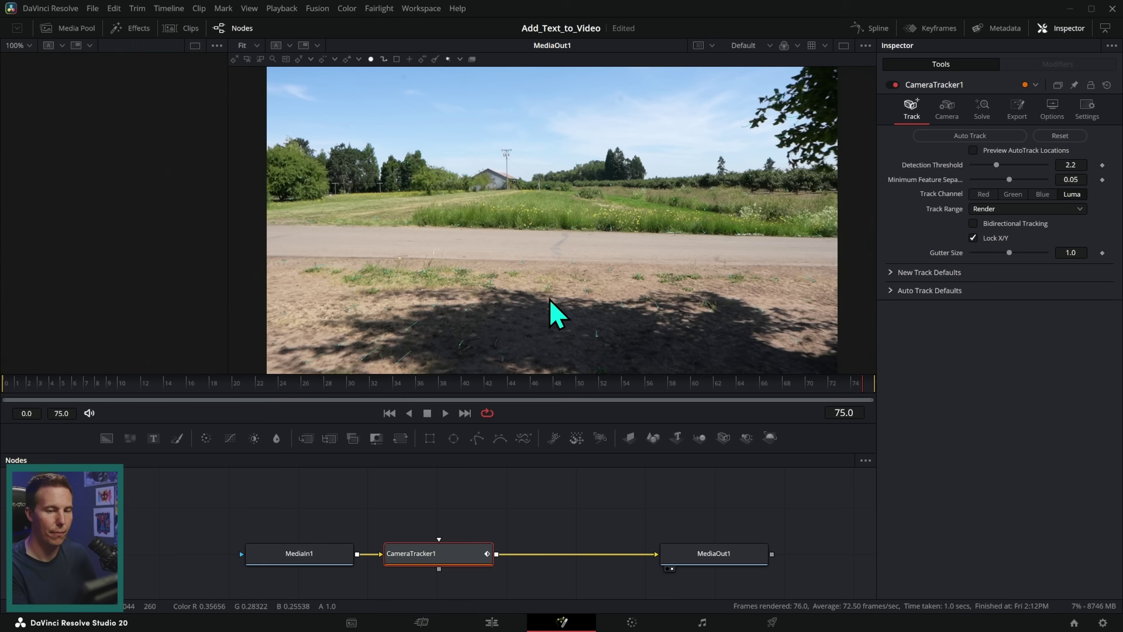
- Delete the tracks picked by CameraTracker1's selection filters (6, 0.15 and 2.5) and solve the camera
{"action": "left_click", "coordinate": [984, 109]}
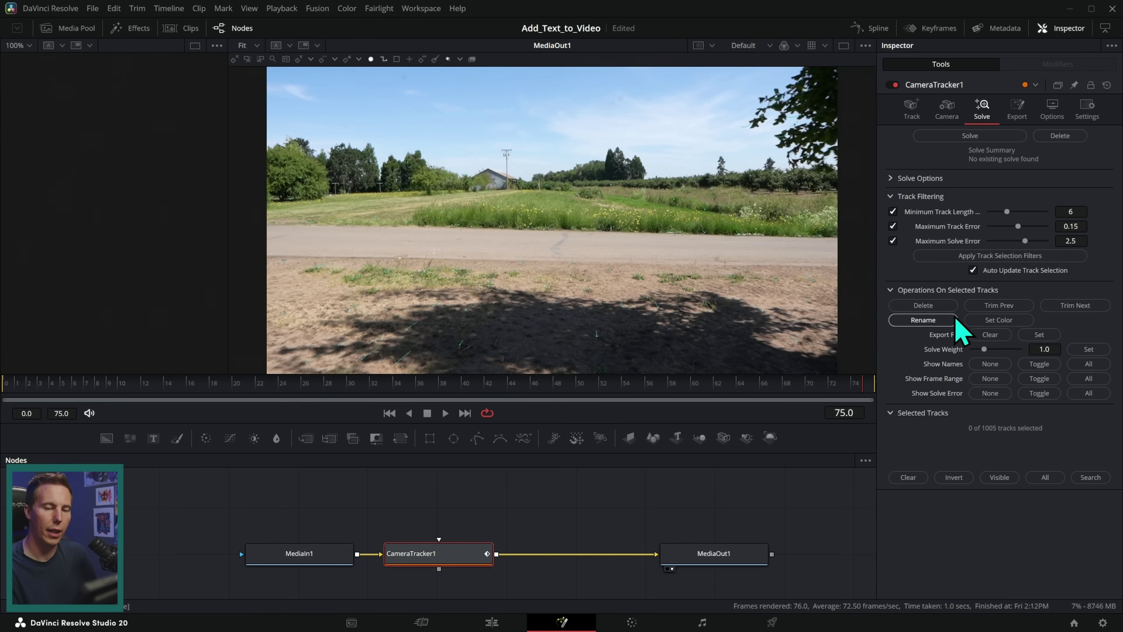
{"action": "left_click", "coordinate": [1006, 259]}
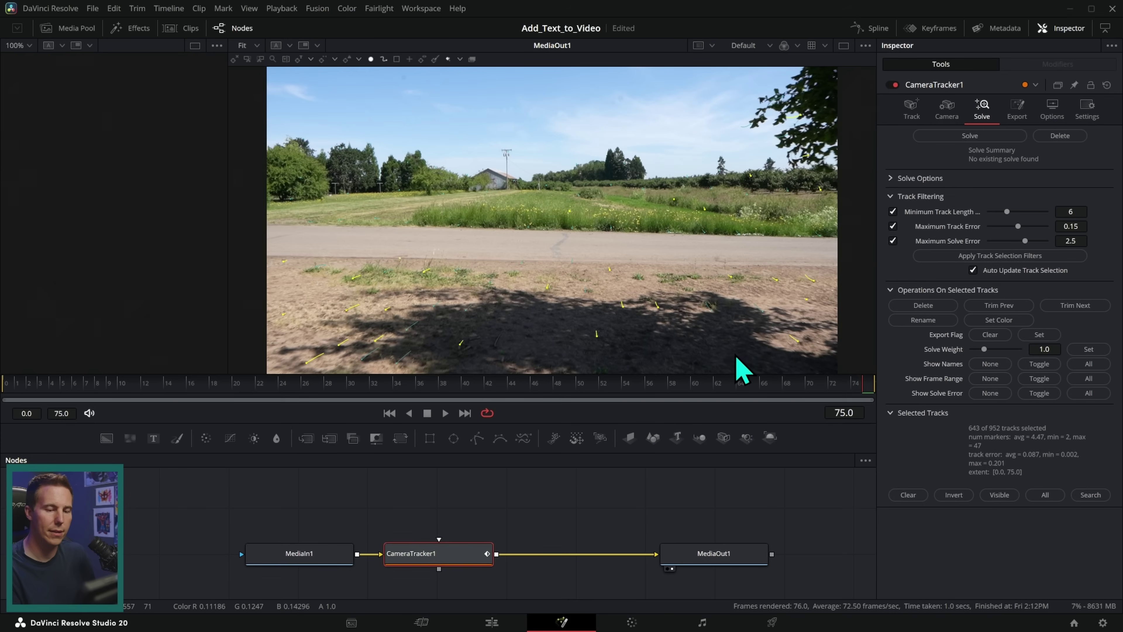
{"action": "left_click", "coordinate": [934, 305]}
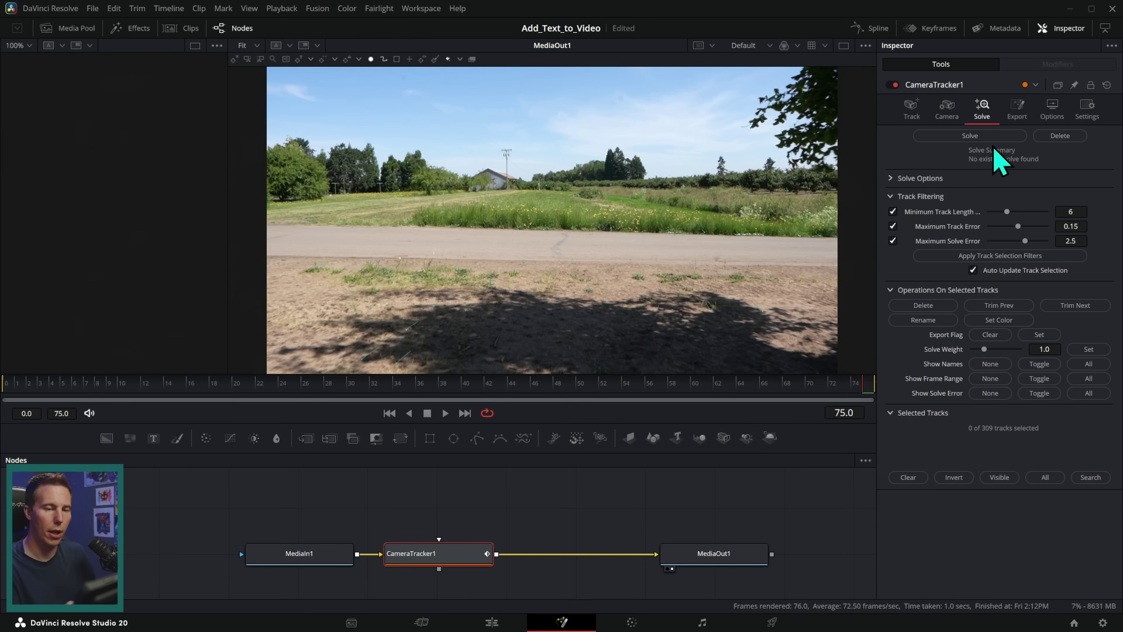
{"action": "left_click", "coordinate": [993, 137]}
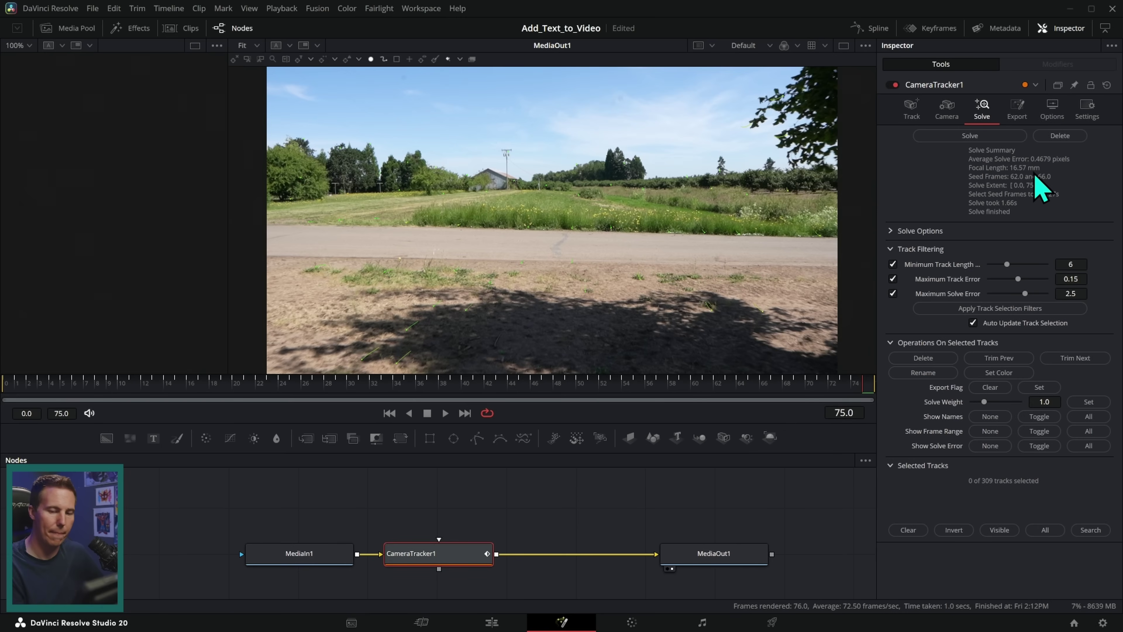
- Set the 3D scene transform to Unaligned and take its XZ plane (ground) orientation from the tracks on the dirt ground
{"action": "left_click", "coordinate": [1018, 112]}
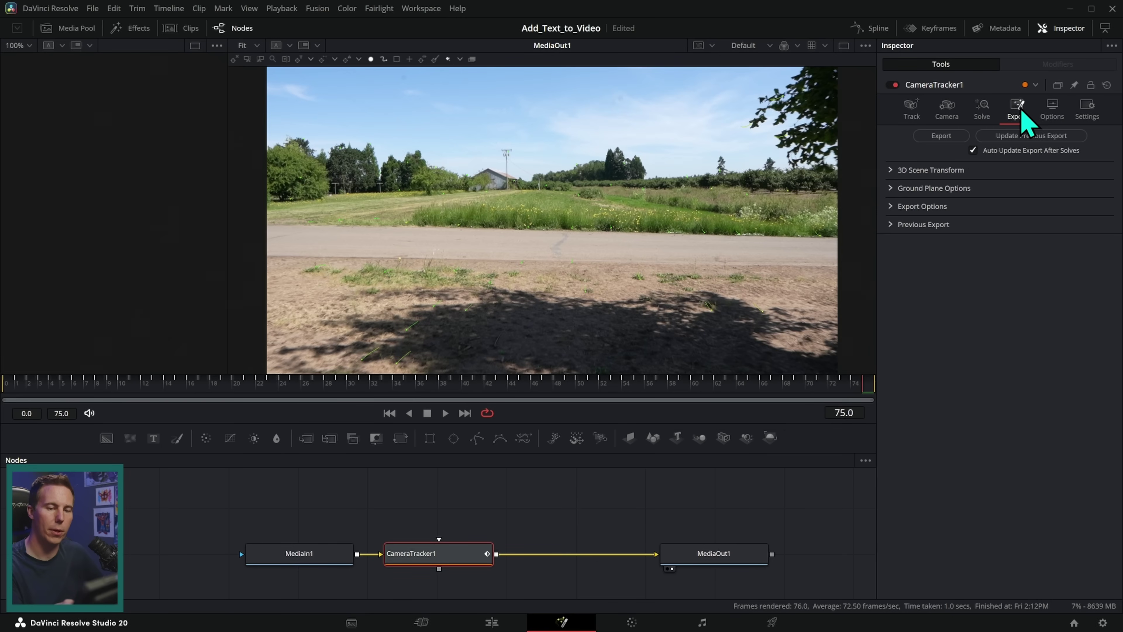
{"action": "left_click", "coordinate": [893, 170]}
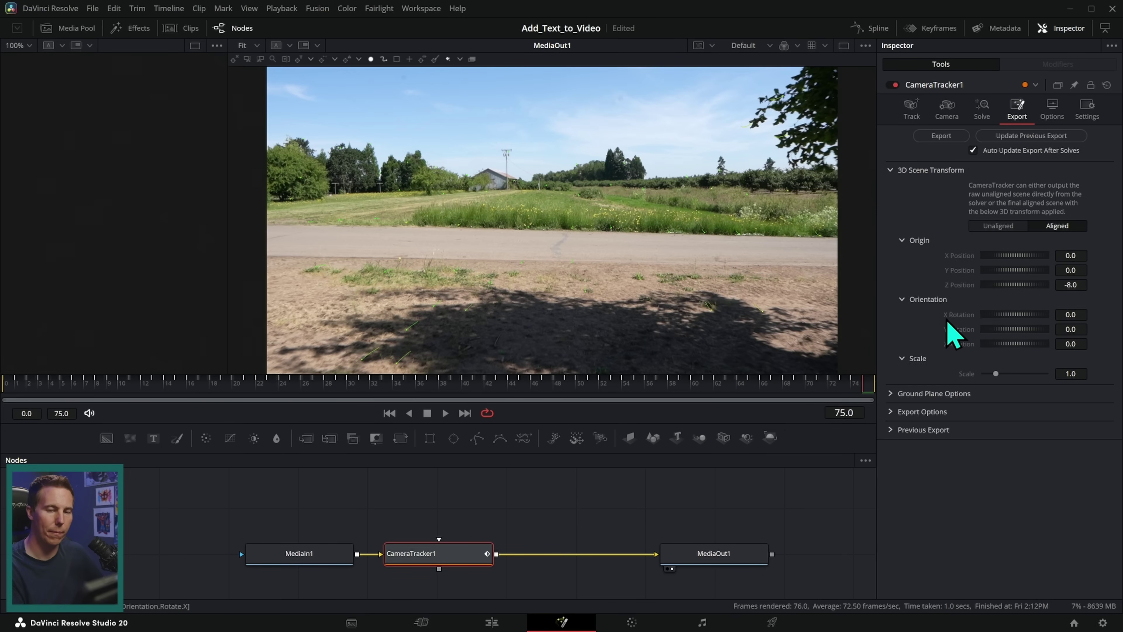
{"action": "left_click", "coordinate": [1002, 231]}
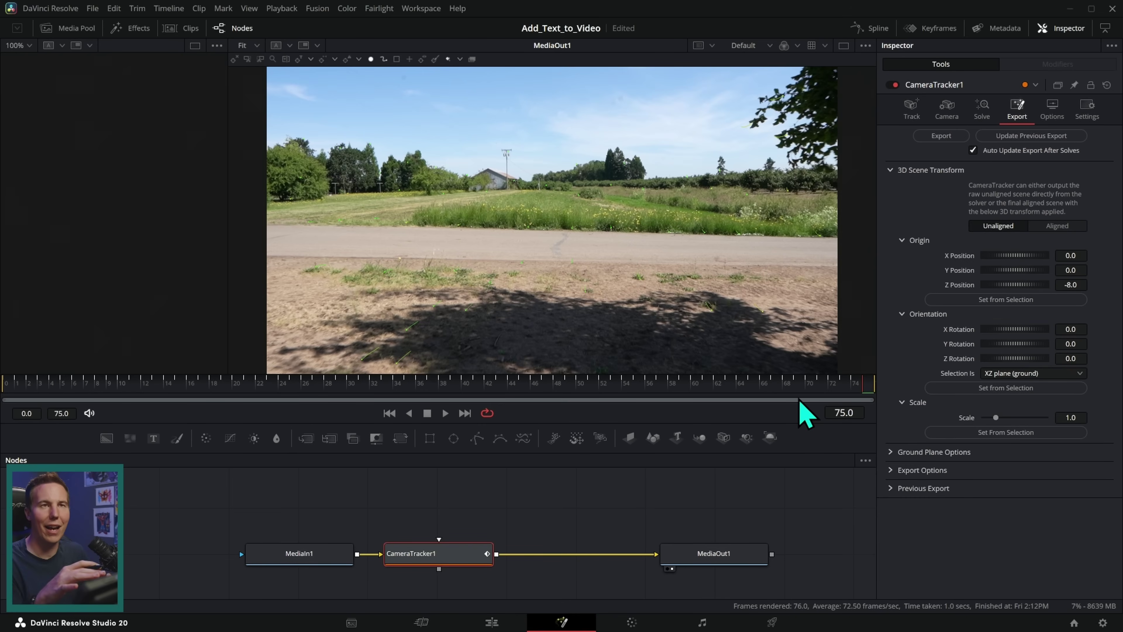
{"action": "left_click_drag", "start_coordinate": [409, 244], "coordinate": [751, 359]}
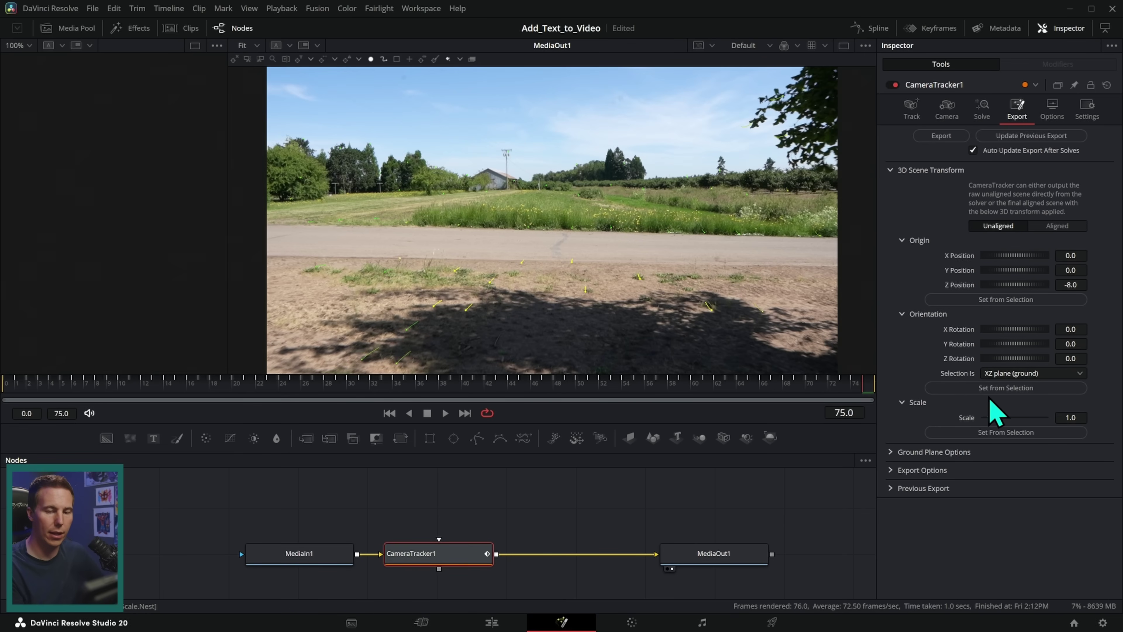
{"action": "left_click", "coordinate": [1015, 391]}
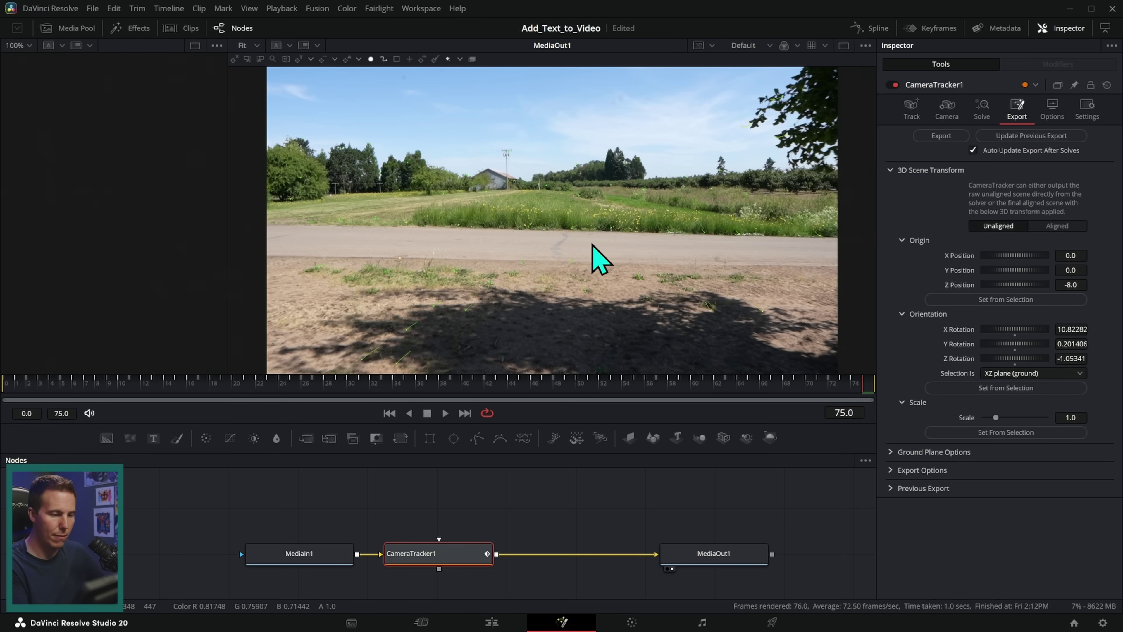
- Set the scene origin from the single track at the road's near edge and return the scene transform to Aligned
{"action": "left_click", "coordinate": [572, 260]}
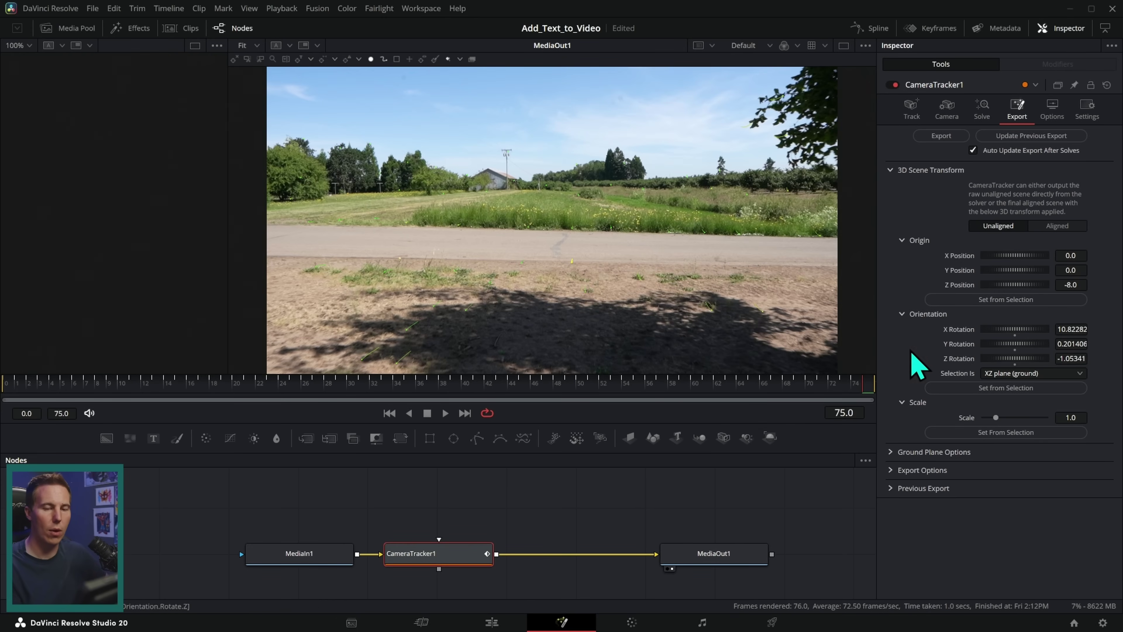
{"action": "left_click", "coordinate": [1016, 303]}
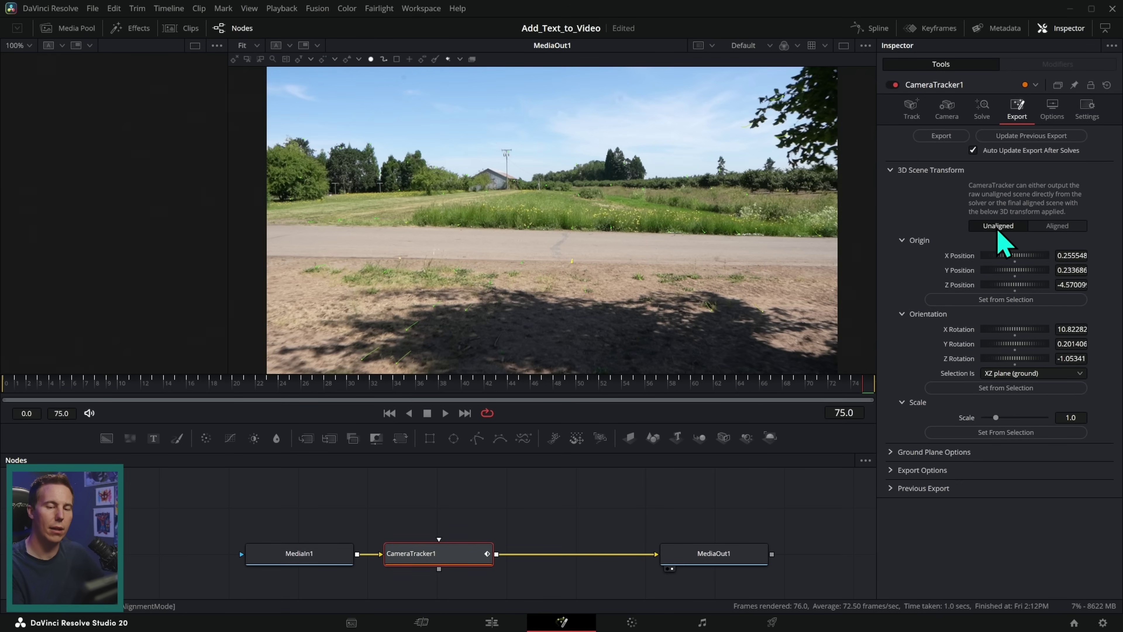
{"action": "left_click", "coordinate": [1054, 228]}
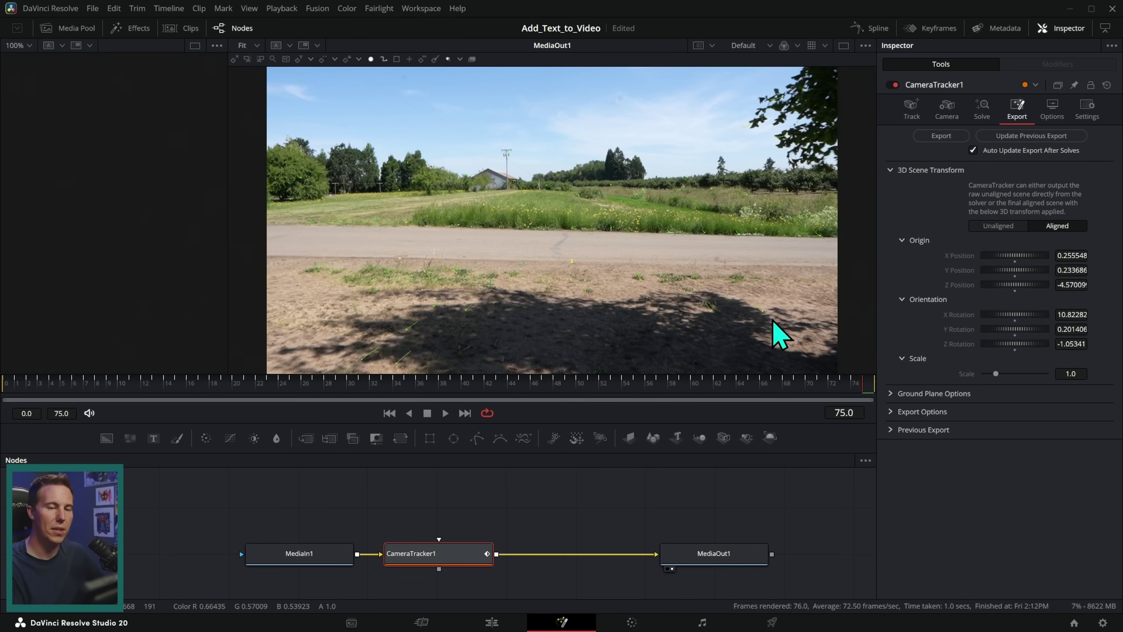
- Export the camera tracker's 3D scene and arrange the exported nodes above the MediaIn1 to MediaOut1 chain
{"action": "left_click", "coordinate": [941, 136]}
{"action": "left_click_drag", "start_coordinate": [673, 422], "coordinate": [674, 286]}
{"action": "mouse_move", "coordinate": [609, 351]}
{"action": "left_mouse_down"}
{"action": "mouse_move", "coordinate": [602, 476]}
{"action": "mouse_move", "coordinate": [595, 368]}
{"action": "left_mouse_up"}
{"action": "left_click", "coordinate": [681, 401]}
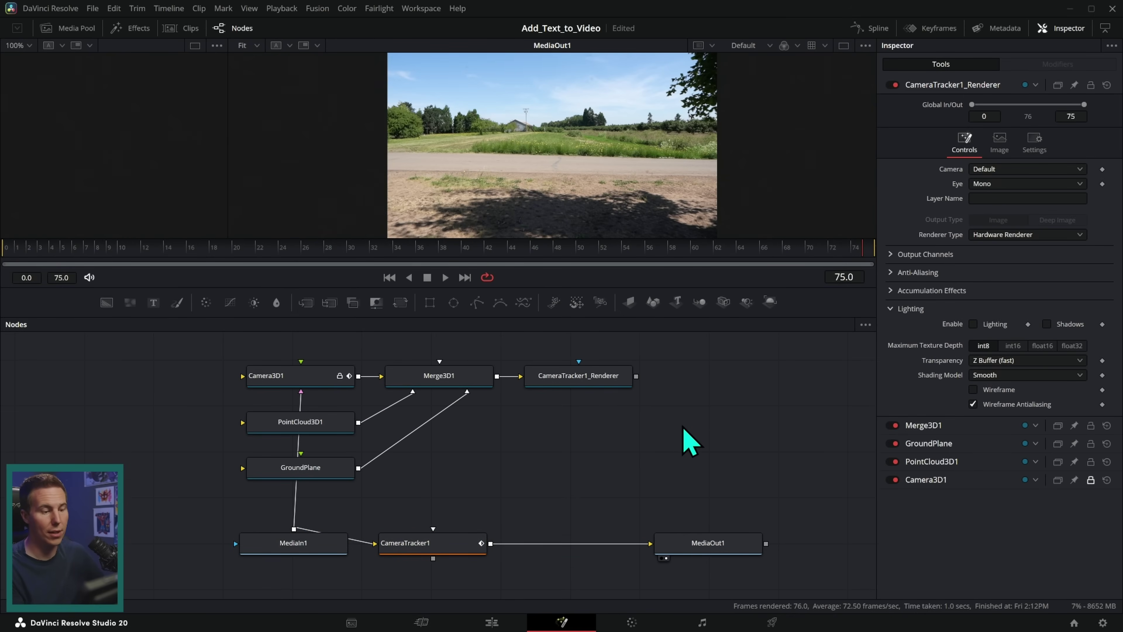
- View Merge3D1 and examine the point cloud, ground plane and camera movement from the side during playback
{"action": "left_click", "coordinate": [453, 420]}
{"action": "key", "text": "1"}
{"action": "left_click_drag", "start_coordinate": [658, 327], "coordinate": [659, 440]}
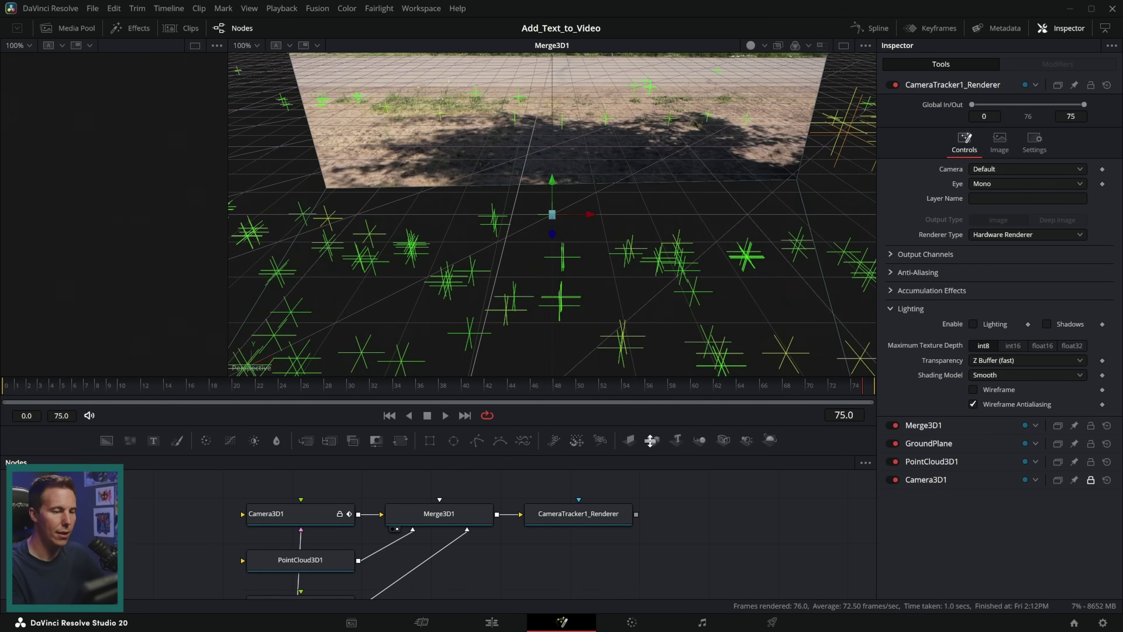
{"action": "scroll", "coordinate": [561, 321], "scroll_direction": "down", "scroll_amount": 5}
{"action": "scroll", "coordinate": [555, 321], "scroll_direction": "down", "scroll_amount": 2}
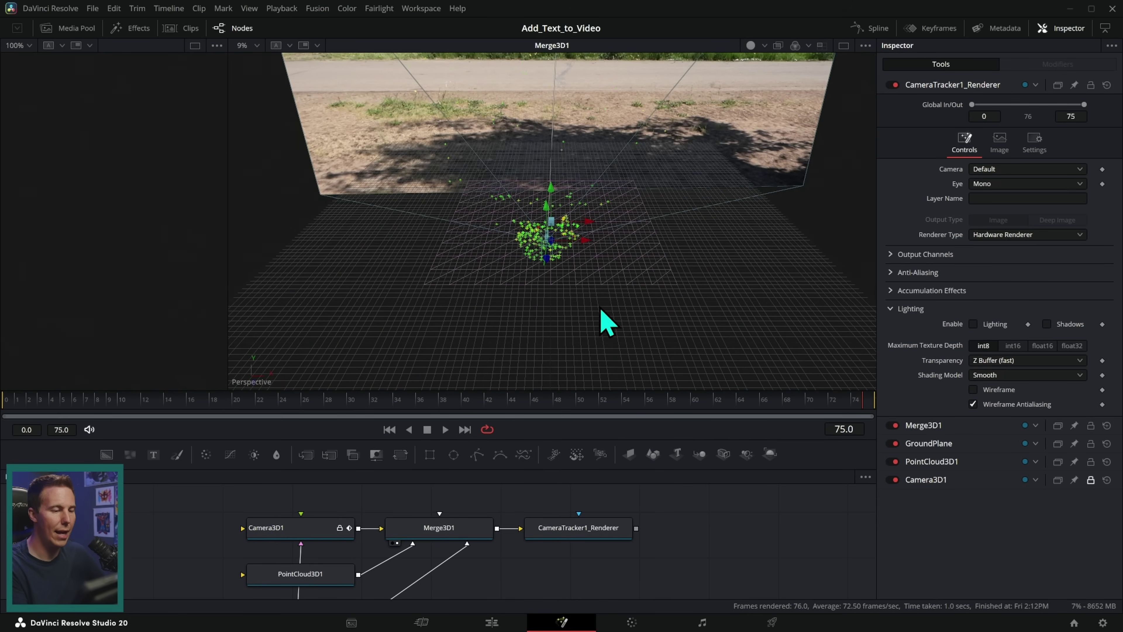
{"action": "left_click_drag", "start_coordinate": [562, 316], "coordinate": [695, 249]}
{"action": "scroll", "coordinate": [735, 268], "scroll_direction": "up", "scroll_amount": 4}
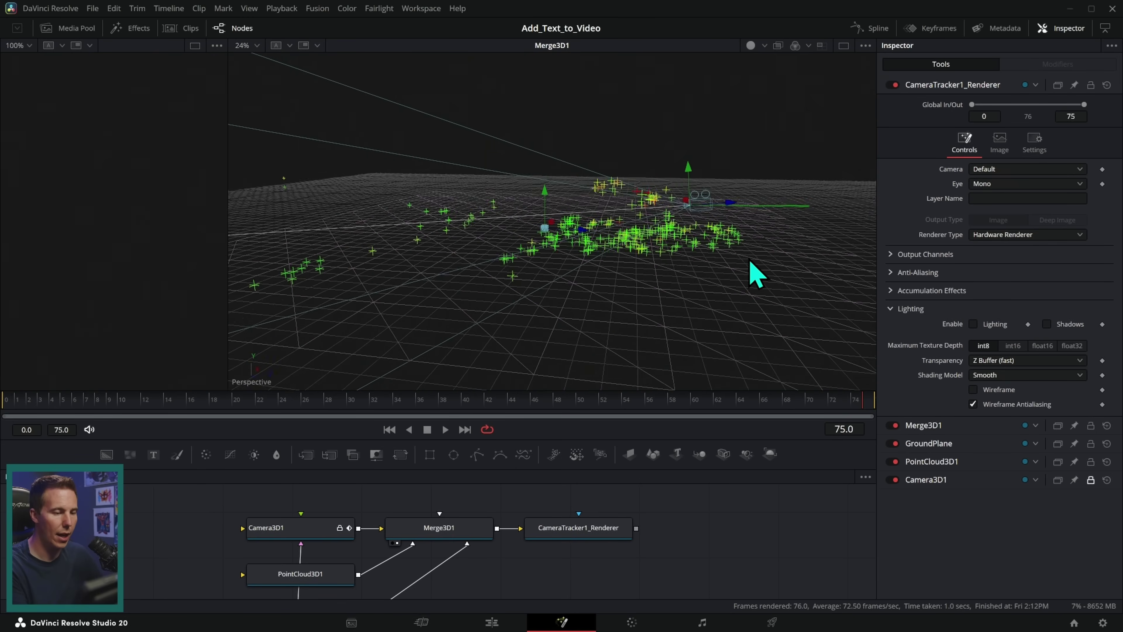
{"action": "left_click", "coordinate": [445, 429]}
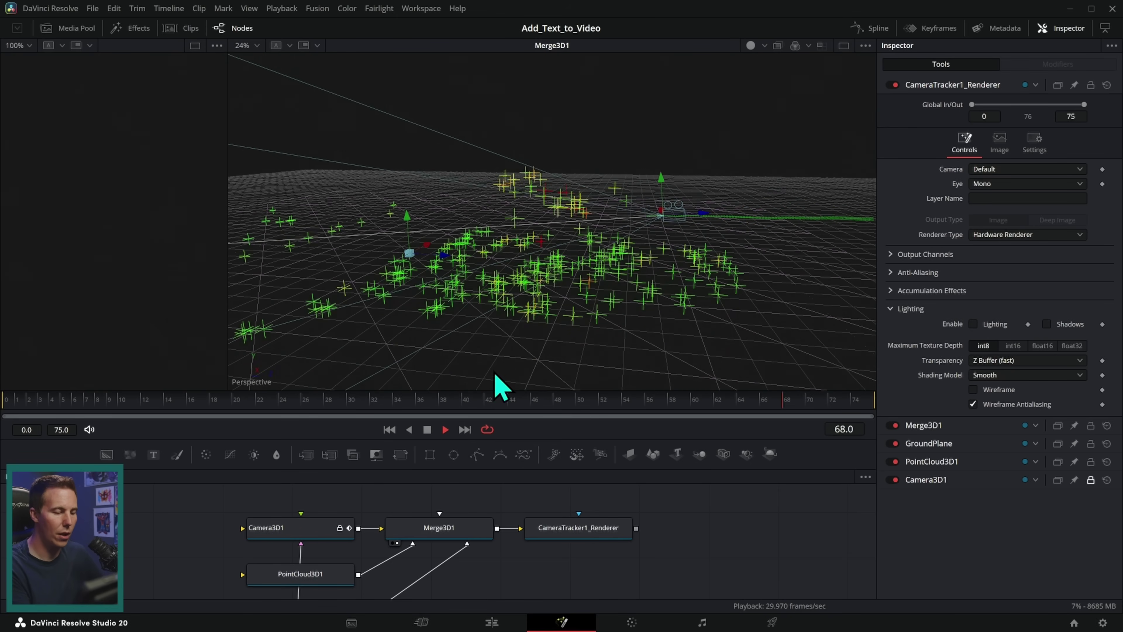
{"action": "left_click_drag", "start_coordinate": [737, 313], "coordinate": [710, 314]}
- Add a Text3D node reading "3D TEXT" to Merge3D1 and check its placement among the tracking points
{"action": "left_click_drag", "start_coordinate": [703, 438], "coordinate": [707, 338]}
{"action": "scroll", "coordinate": [706, 423], "scroll_direction": "up", "scroll_amount": 3}
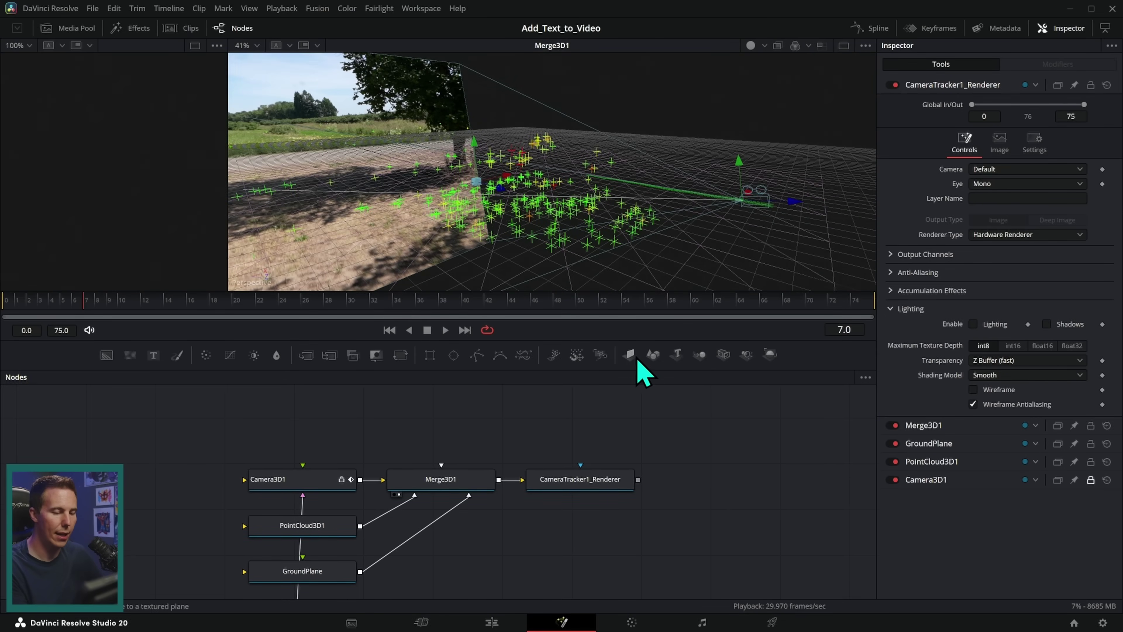
{"action": "left_click_drag", "start_coordinate": [668, 378], "coordinate": [475, 486]}
{"action": "left_click", "coordinate": [927, 189]}
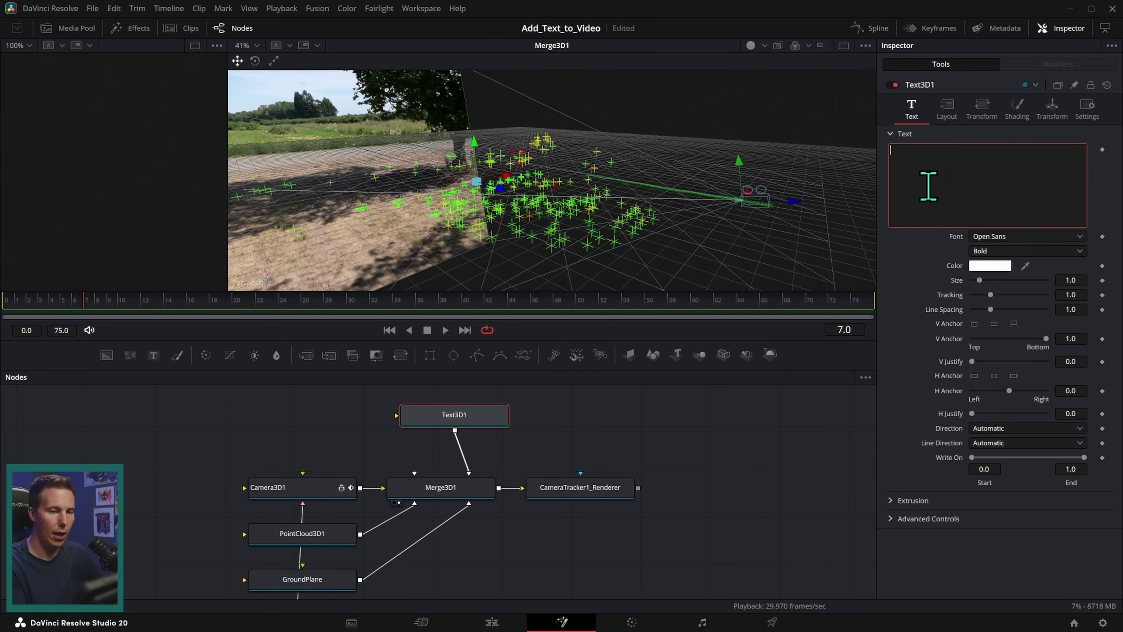
{"action": "type", "text": "3D TEXT"}
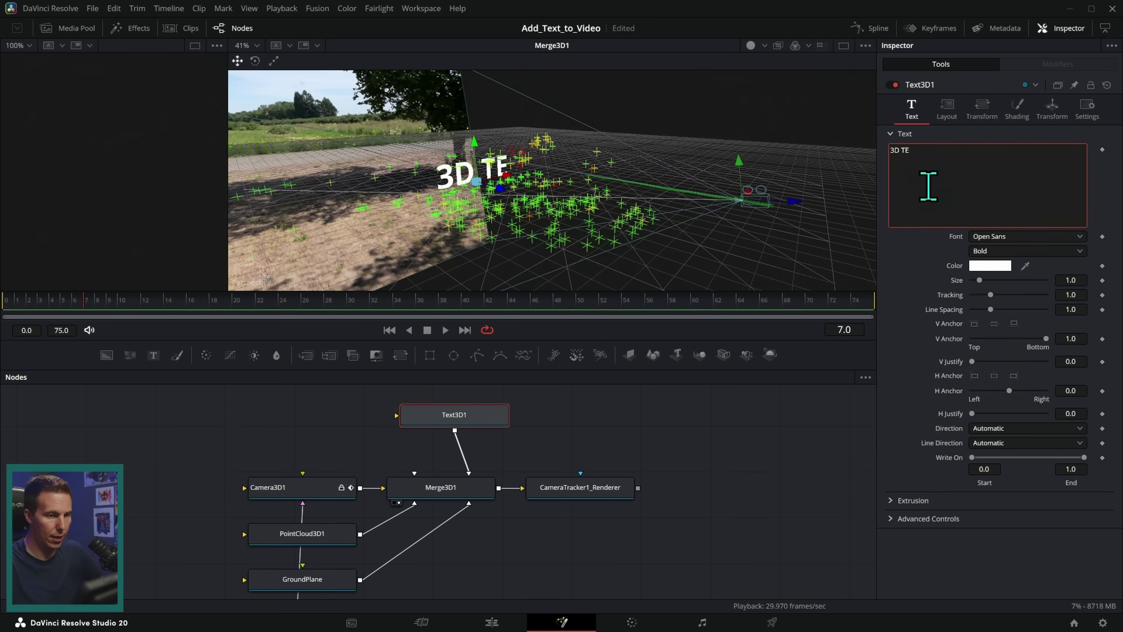
{"action": "left_click", "coordinate": [620, 219]}
{"action": "left_click_drag", "start_coordinate": [513, 235], "coordinate": [553, 241]}
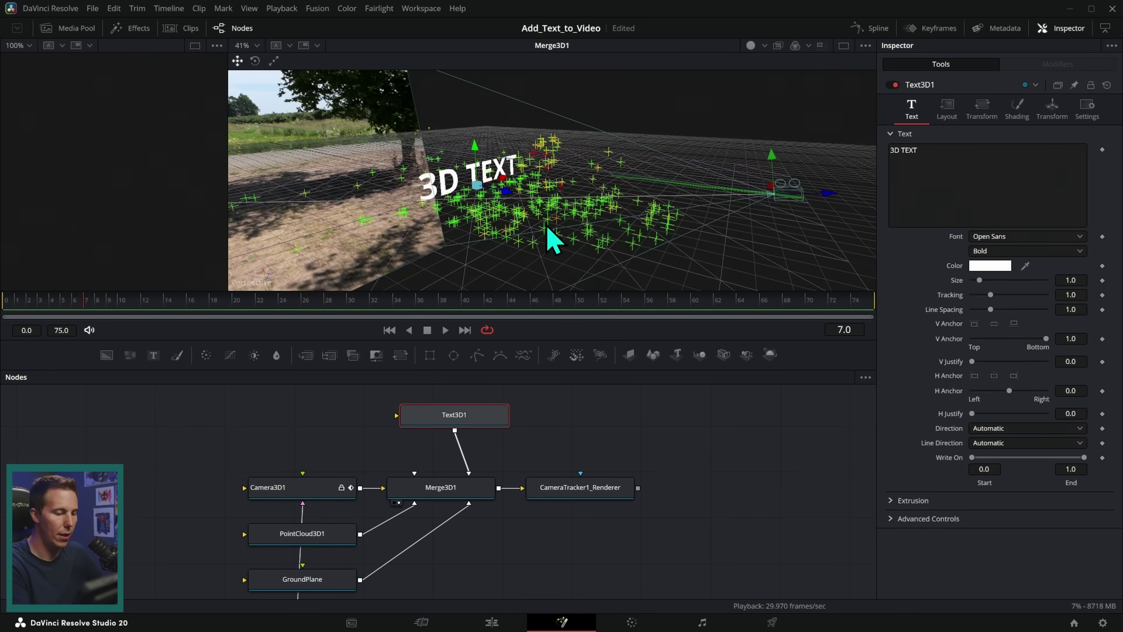
- View MediaOut1 and CameraTracker1_Renderer, enlarging the viewer to check the rendered 3D text over the footage
{"action": "scroll", "coordinate": [619, 409], "scroll_direction": "down", "scroll_amount": 5}
{"action": "left_click", "coordinate": [681, 531]}
{"action": "key", "text": "1"}
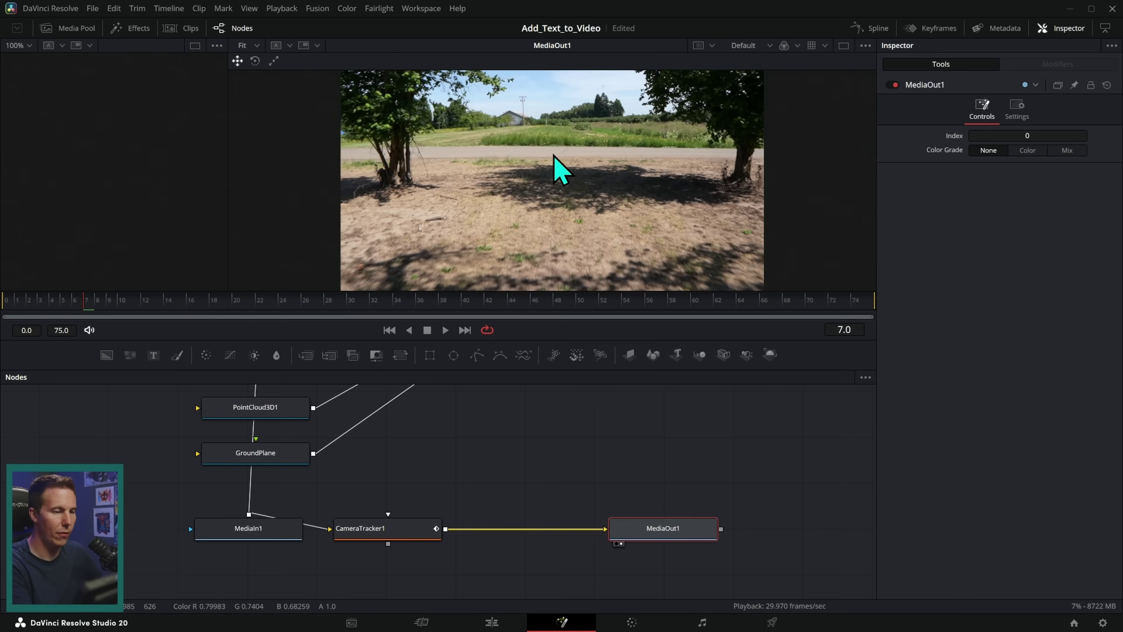
{"action": "scroll", "coordinate": [554, 471], "scroll_direction": "up", "scroll_amount": 5}
{"action": "left_click_drag", "start_coordinate": [509, 442], "coordinate": [626, 189]}
{"action": "scroll", "coordinate": [632, 221], "scroll_direction": "up", "scroll_amount": 2}
{"action": "left_click_drag", "start_coordinate": [624, 340], "coordinate": [623, 405]}
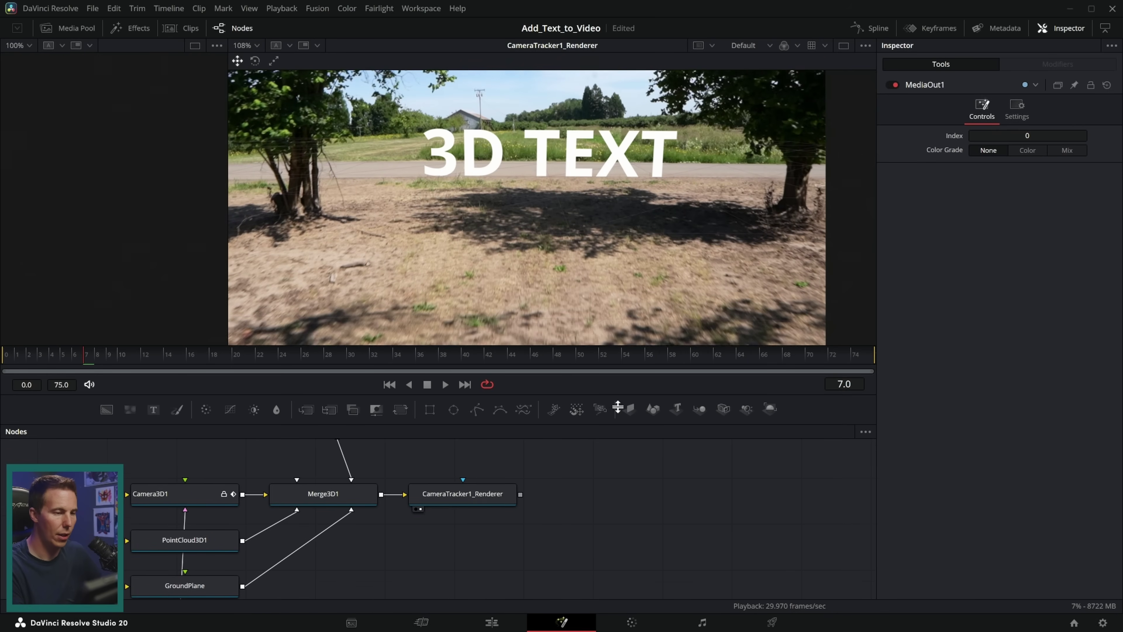
- Play the rendered 3D text over the footage, and delete the PointCloud3D1 and GroundPlane nodes
{"action": "left_click", "coordinate": [444, 395]}
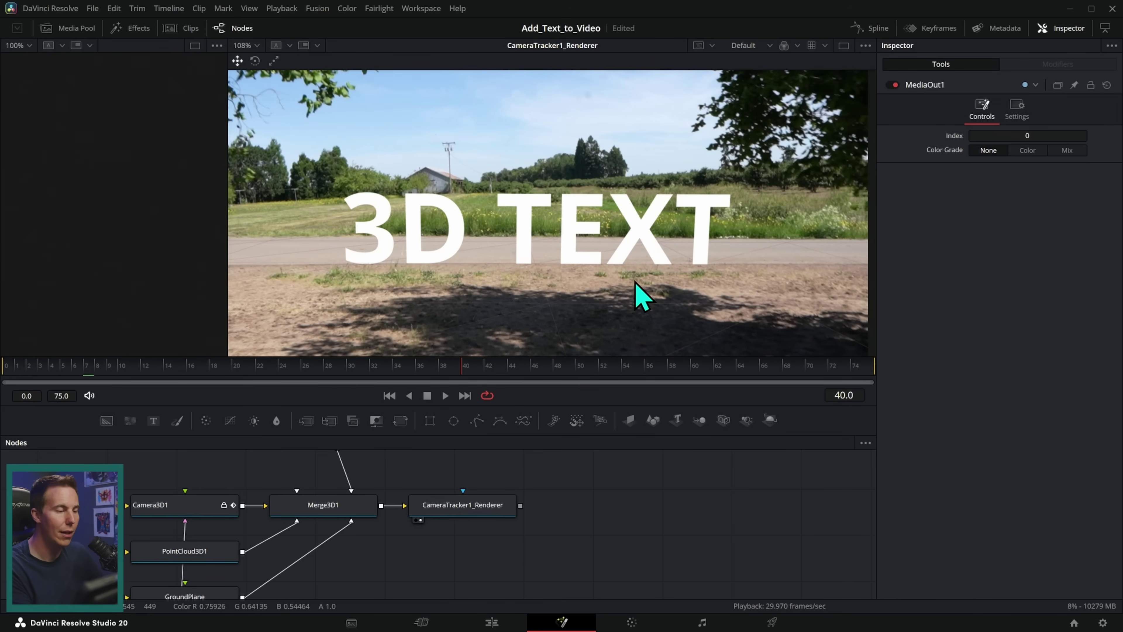
{"action": "scroll", "coordinate": [676, 319], "scroll_direction": "up", "scroll_amount": 5}
{"action": "left_click_drag", "start_coordinate": [584, 510], "coordinate": [651, 461]}
{"action": "left_click_drag", "start_coordinate": [328, 570], "coordinate": [284, 492]}
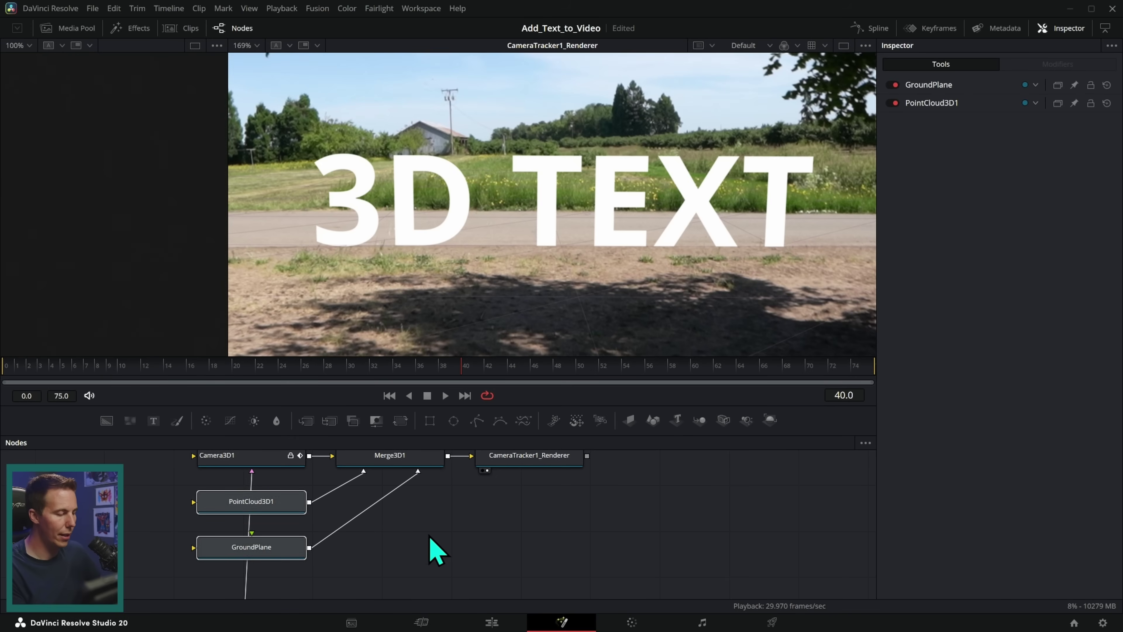
{"action": "key", "text": "Delete"}
- Extrude Text3D1 with extrusion depth 0.0976, bevel depth 0.011 and bevel width 0.0055
{"action": "scroll", "coordinate": [487, 487], "scroll_direction": "up", "scroll_amount": 4}
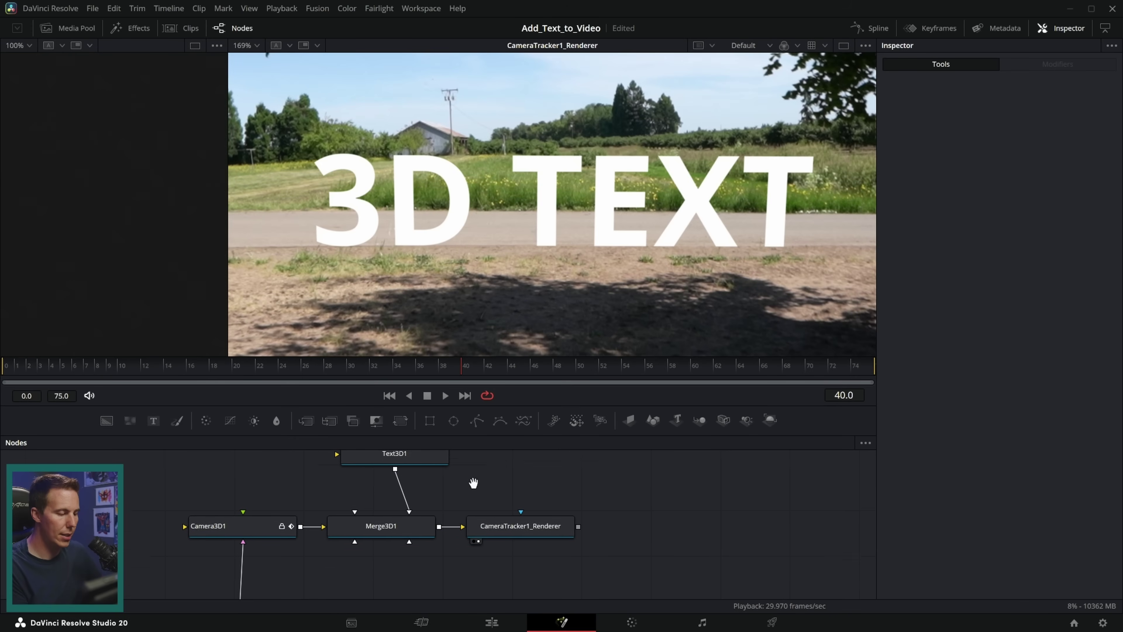
{"action": "left_click", "coordinate": [418, 483]}
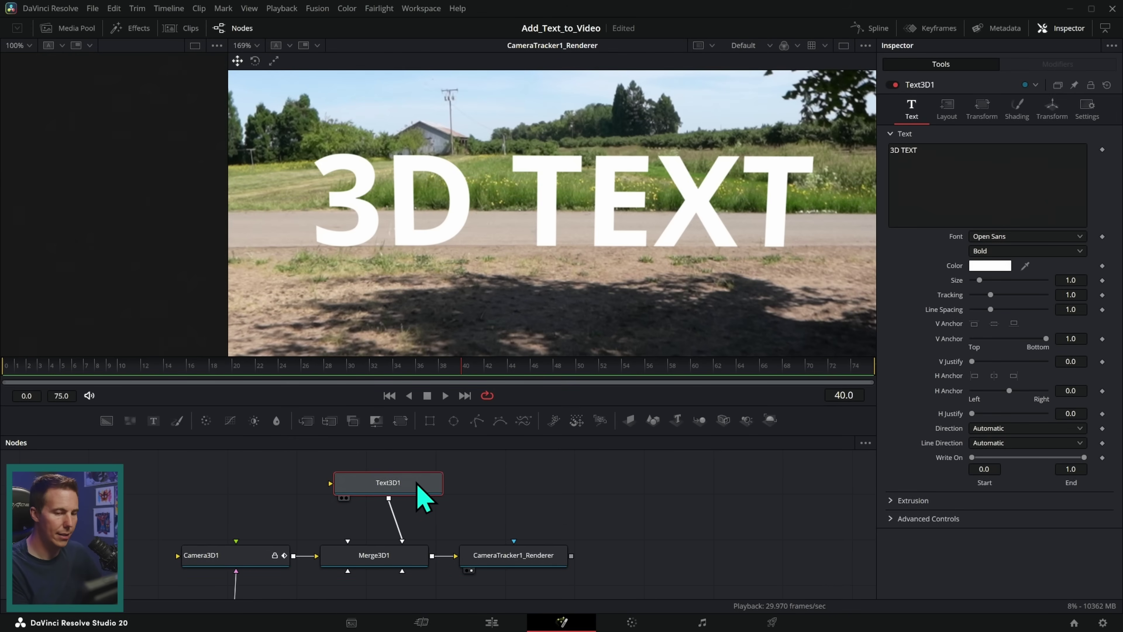
{"action": "left_click", "coordinate": [891, 502]}
{"action": "scroll", "coordinate": [929, 443], "scroll_direction": "down", "scroll_amount": 2}
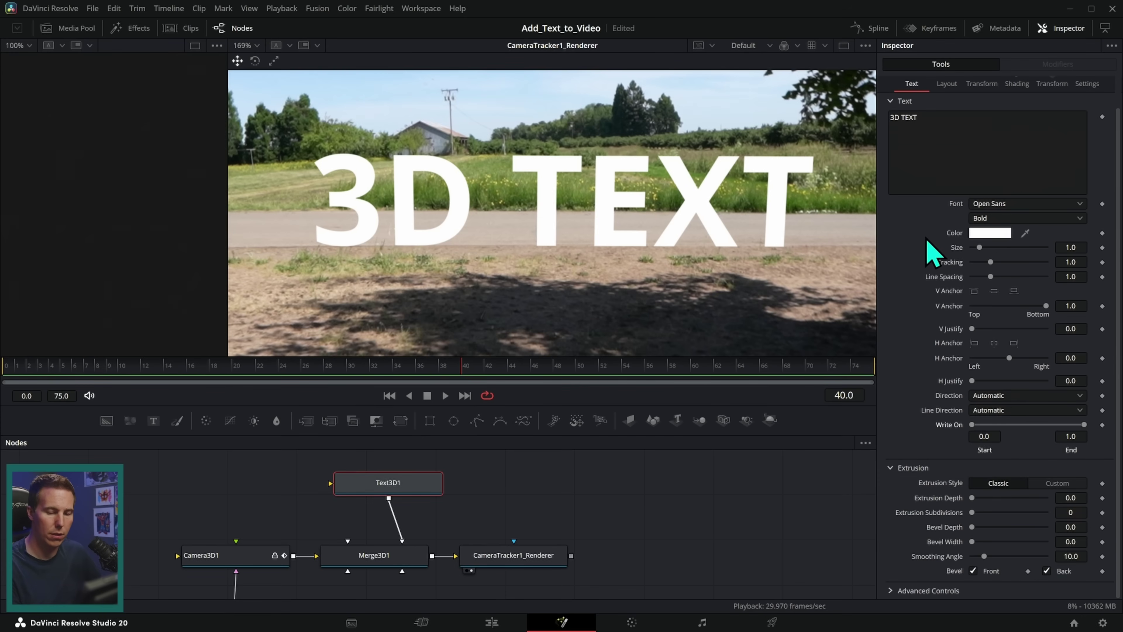
{"action": "left_click_drag", "start_coordinate": [976, 497], "coordinate": [1017, 498]}
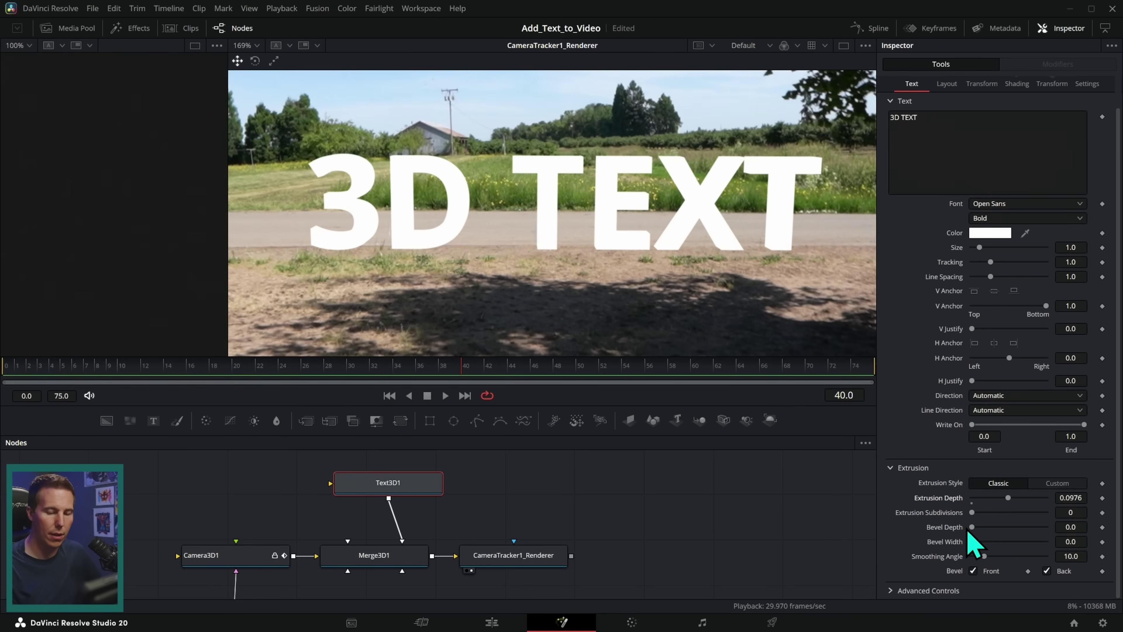
{"action": "left_click_drag", "start_coordinate": [972, 527], "coordinate": [976, 542]}
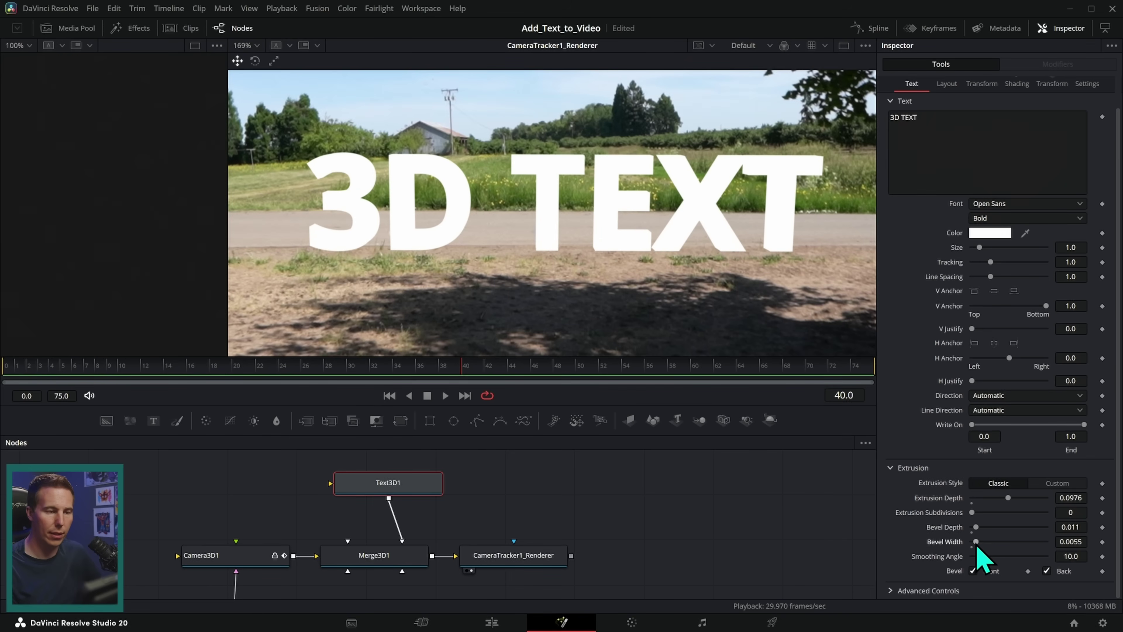
- Enable Lighting and Shadows on the CameraTracker1_Renderer node
{"action": "left_click", "coordinate": [537, 564]}
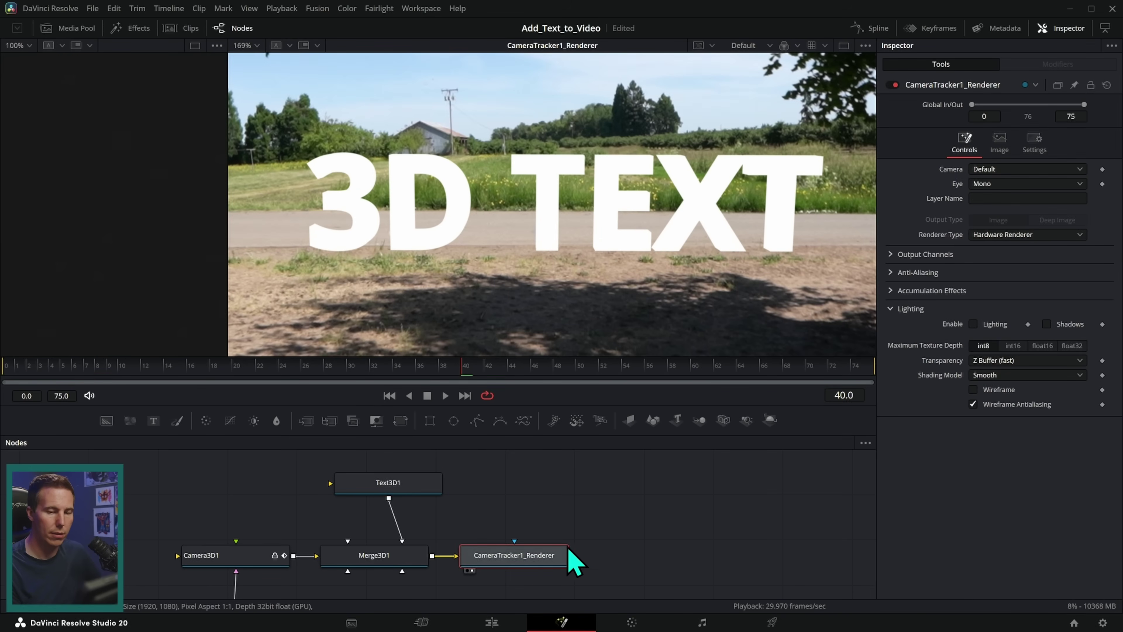
{"action": "left_click", "coordinate": [972, 324]}
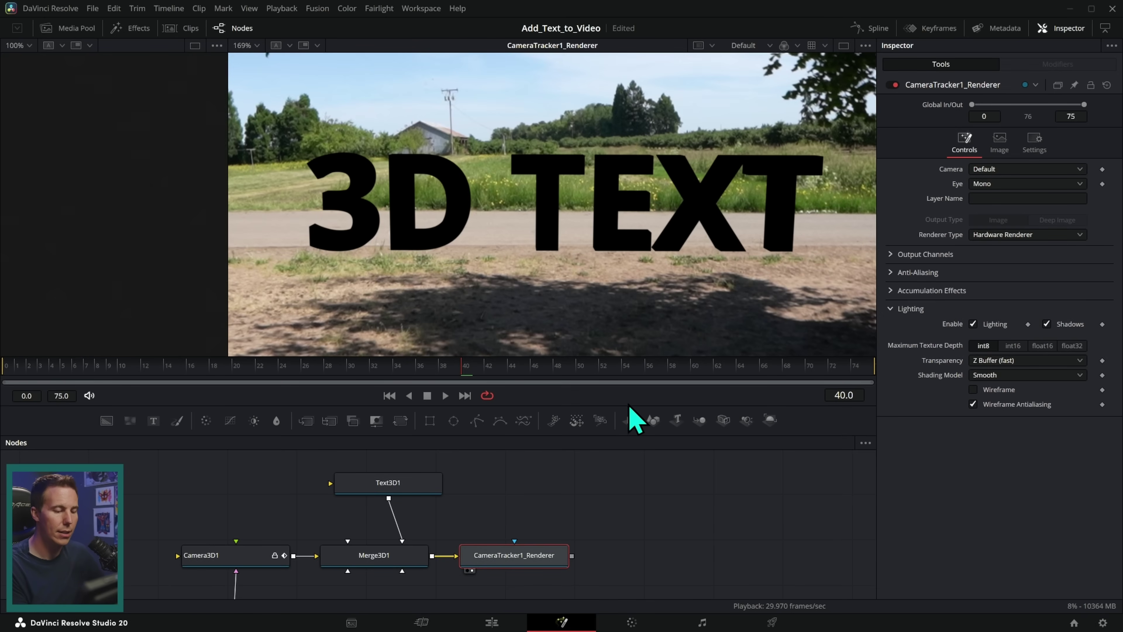
{"action": "left_click_drag", "start_coordinate": [629, 404], "coordinate": [629, 363]}
- Make room beside Text3D1 above Merge3D1, and add a Directional Light node connected to Merge3D1
{"action": "left_click_drag", "start_coordinate": [578, 454], "coordinate": [664, 454]}
{"action": "left_click_drag", "start_coordinate": [477, 443], "coordinate": [561, 439]}
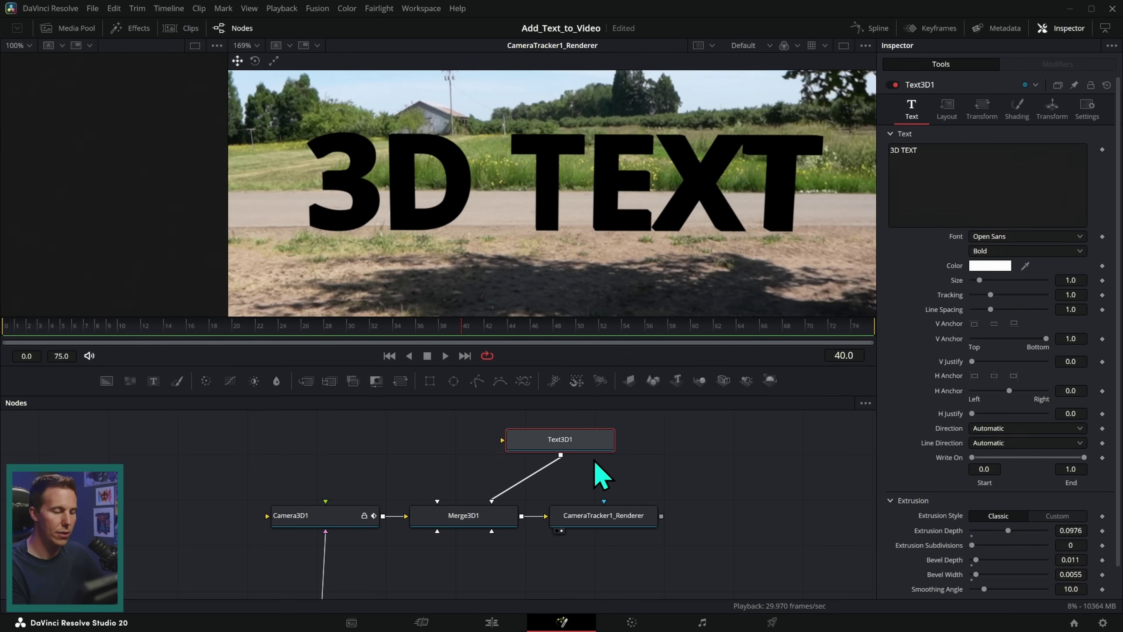
{"action": "left_click", "coordinate": [390, 449]}
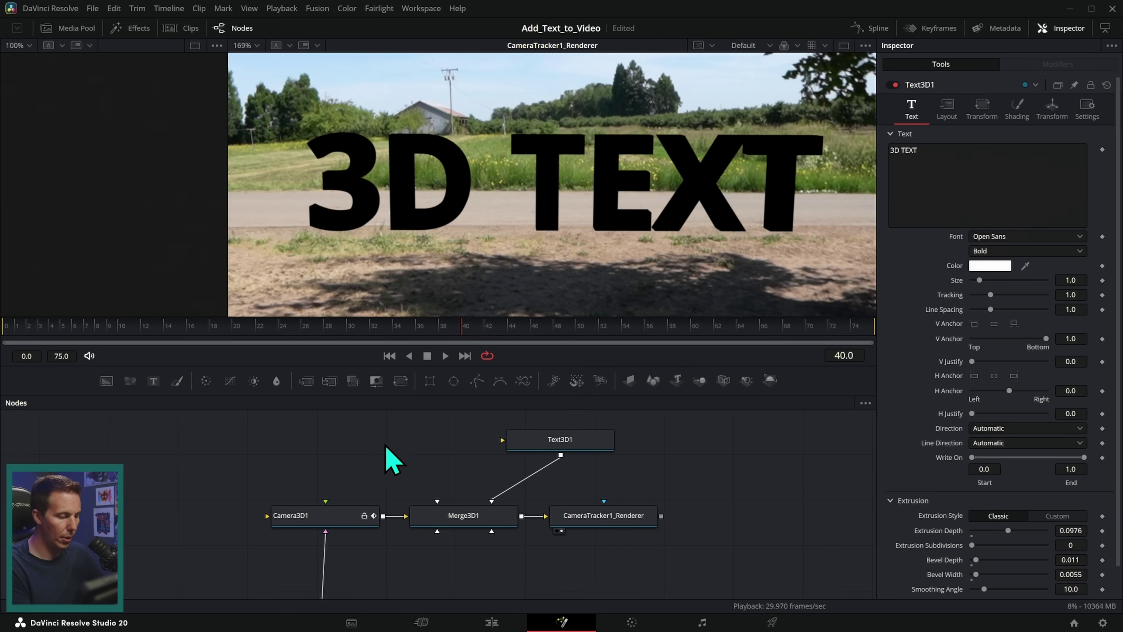
{"action": "key", "text": "shift+space"}
{"action": "type", "text": "came"}
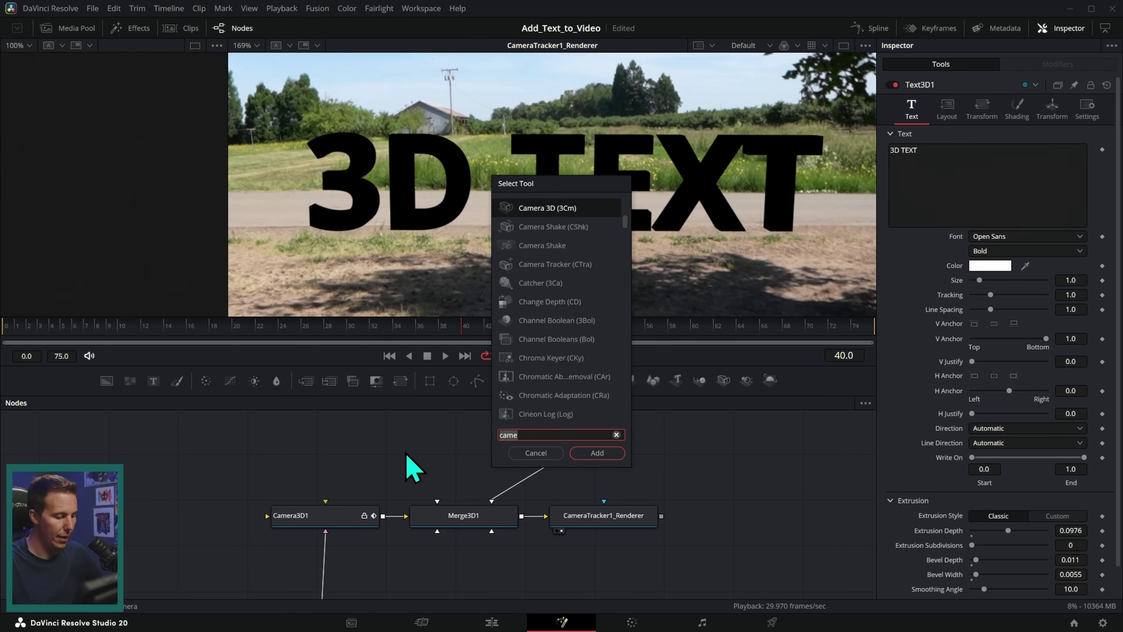
{"action": "key", "text": "BackSpace"}
{"action": "key", "text": "BackSpace"}
{"action": "key", "text": "BackSpace"}
{"action": "key", "text": "BackSpace"}
{"action": "type", "text": "3dl"}
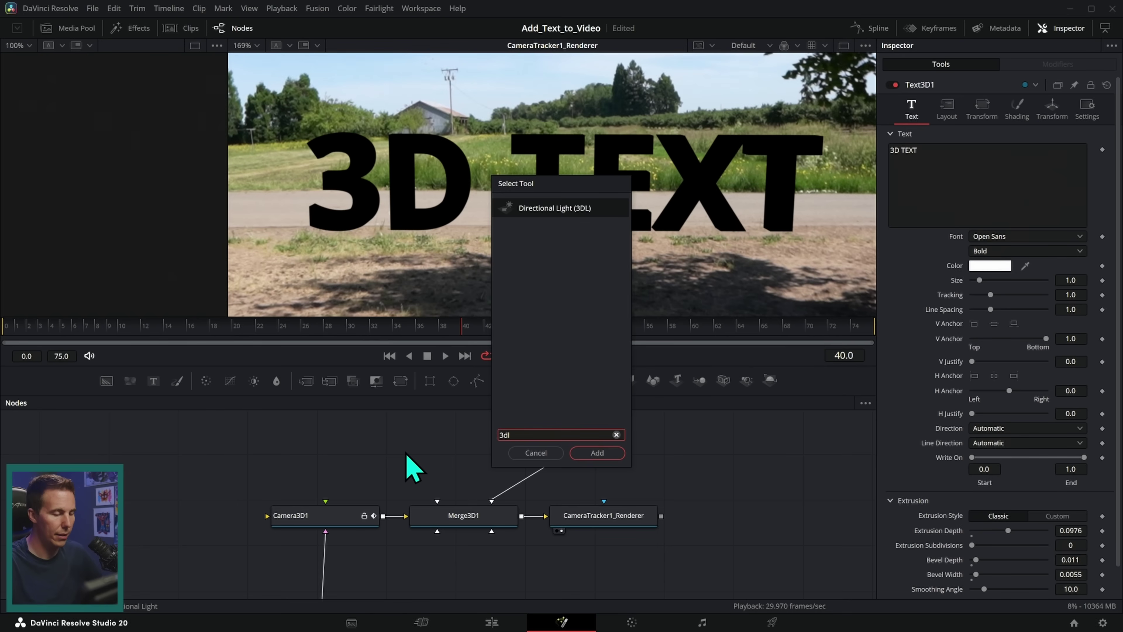
{"action": "left_click", "coordinate": [598, 454]}
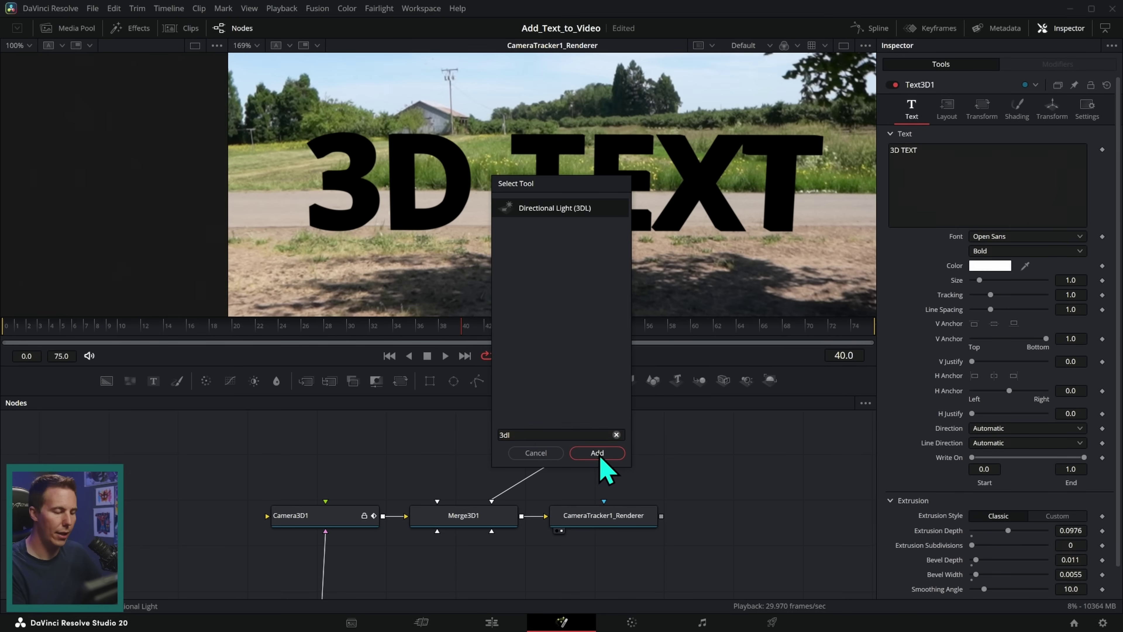
{"action": "left_click_drag", "start_coordinate": [439, 445], "coordinate": [467, 516]}
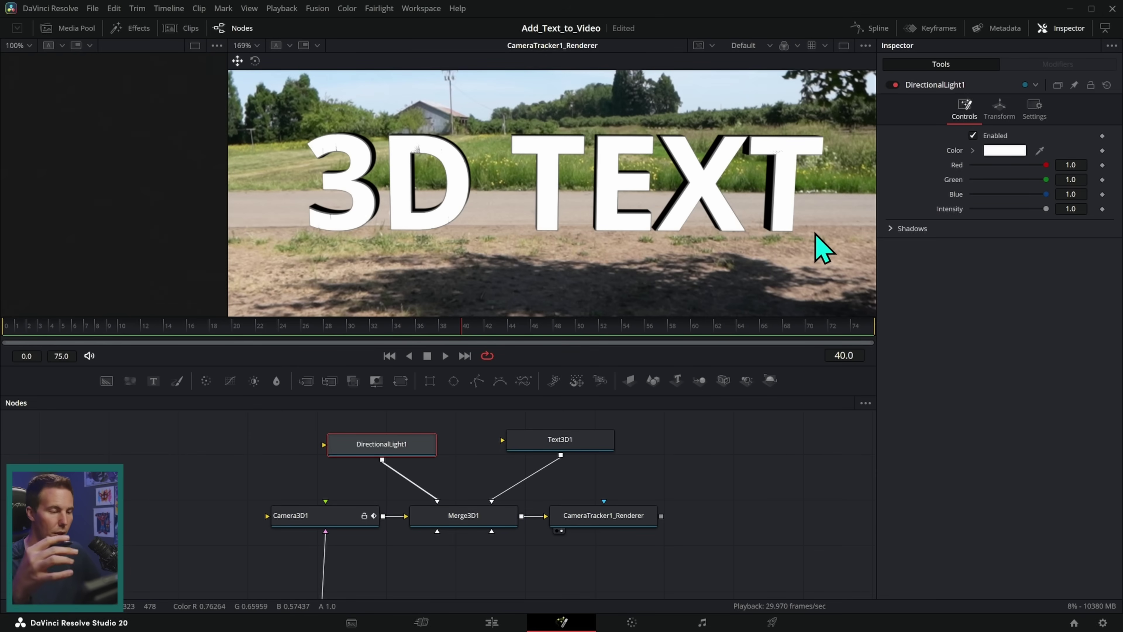
- Show Merge3D1 in the second viewer and enlarge that viewer to see the lit 3D scene beside the render
{"action": "left_click_drag", "start_coordinate": [463, 516], "coordinate": [153, 235]}
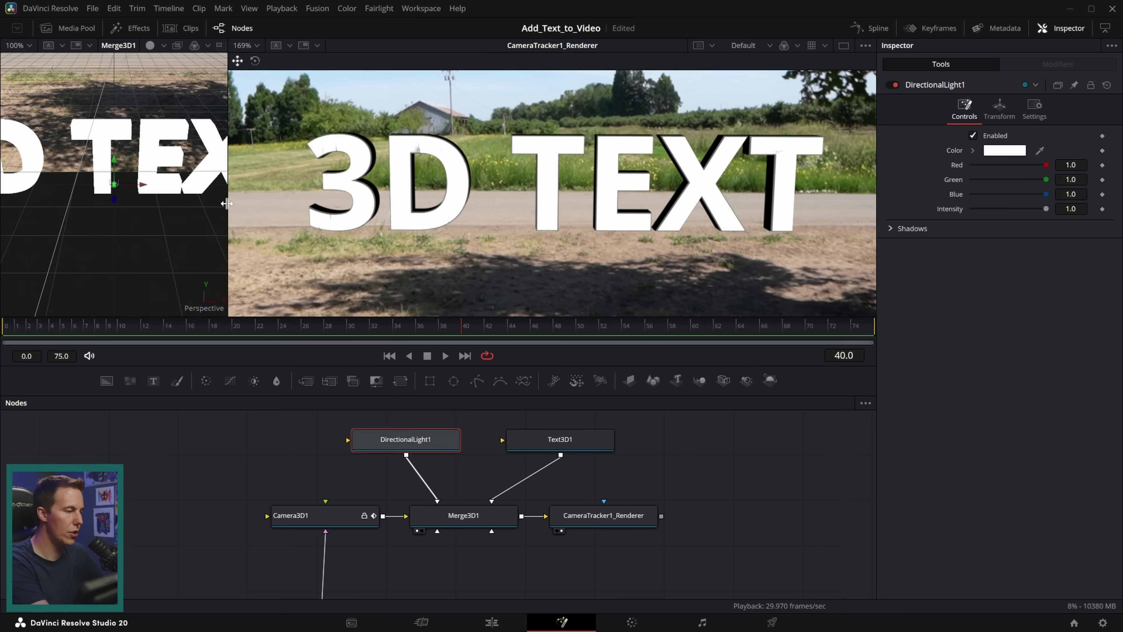
{"action": "left_click_drag", "start_coordinate": [228, 205], "coordinate": [459, 210]}
{"action": "scroll", "coordinate": [379, 215], "scroll_direction": "down", "scroll_amount": 6}
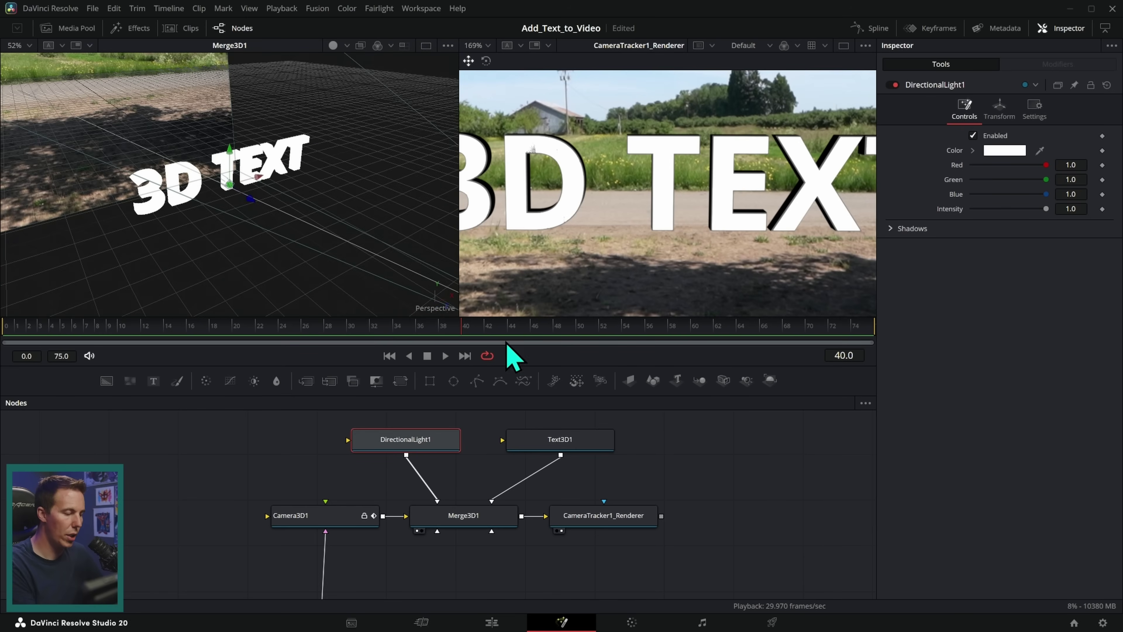
- Rotate DirectionalLight1 to X -33.9 and Y 13.0, judging the shading in an enlarged render viewer
{"action": "left_click", "coordinate": [442, 444]}
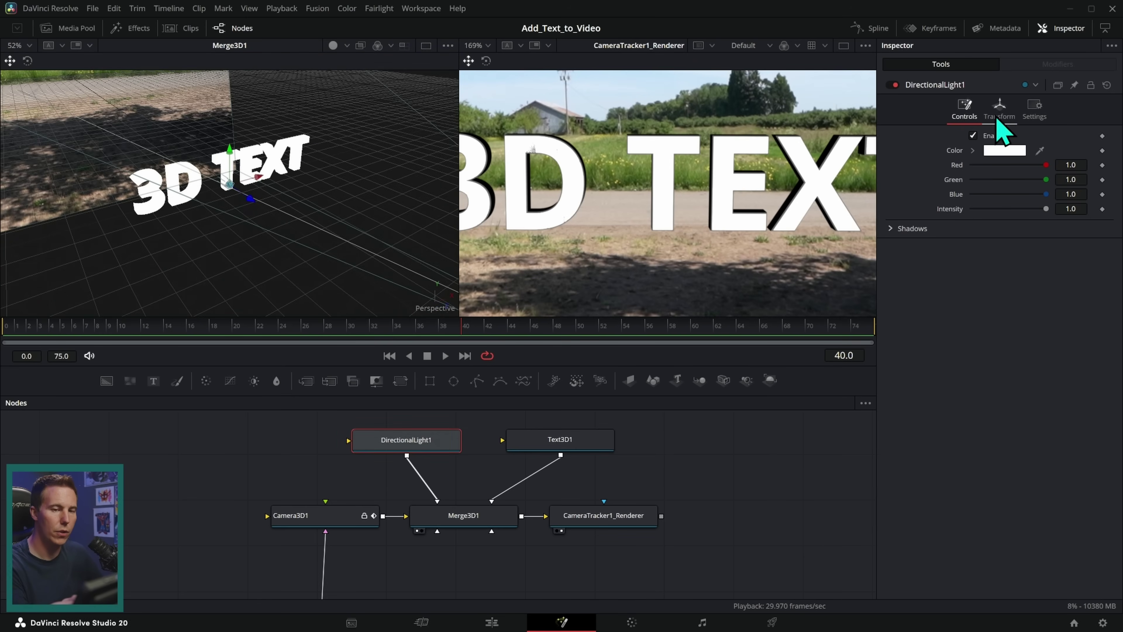
{"action": "left_click", "coordinate": [1001, 110]}
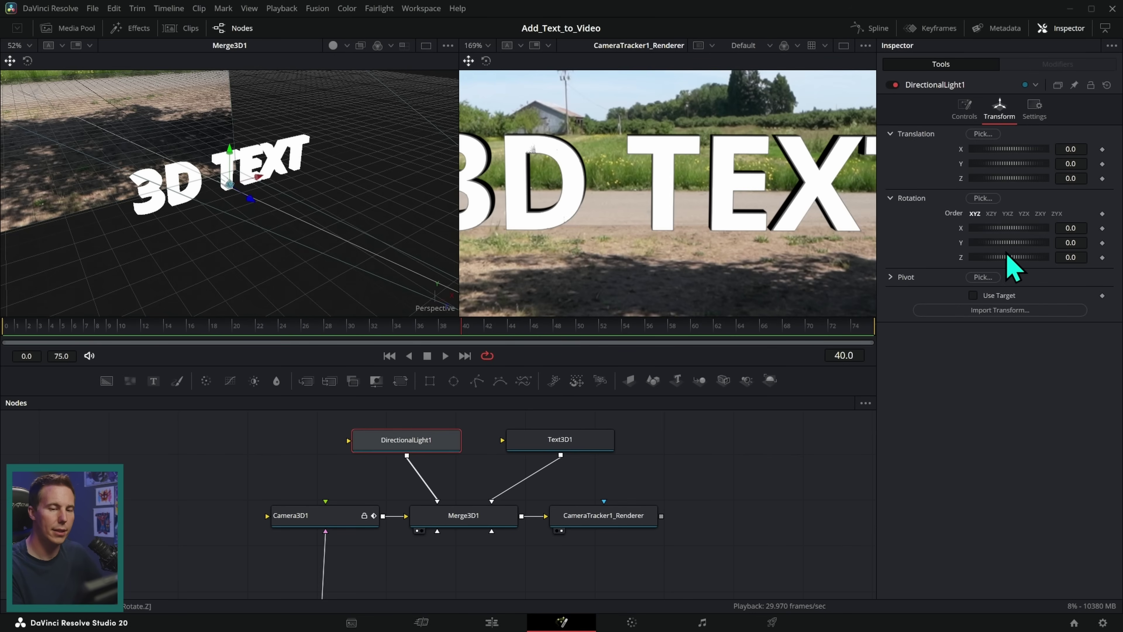
{"action": "mouse_move", "coordinate": [1017, 244]}
{"action": "left_mouse_down"}
{"action": "mouse_move", "coordinate": [1027, 243]}
{"action": "mouse_move", "coordinate": [1012, 235]}
{"action": "left_mouse_up"}
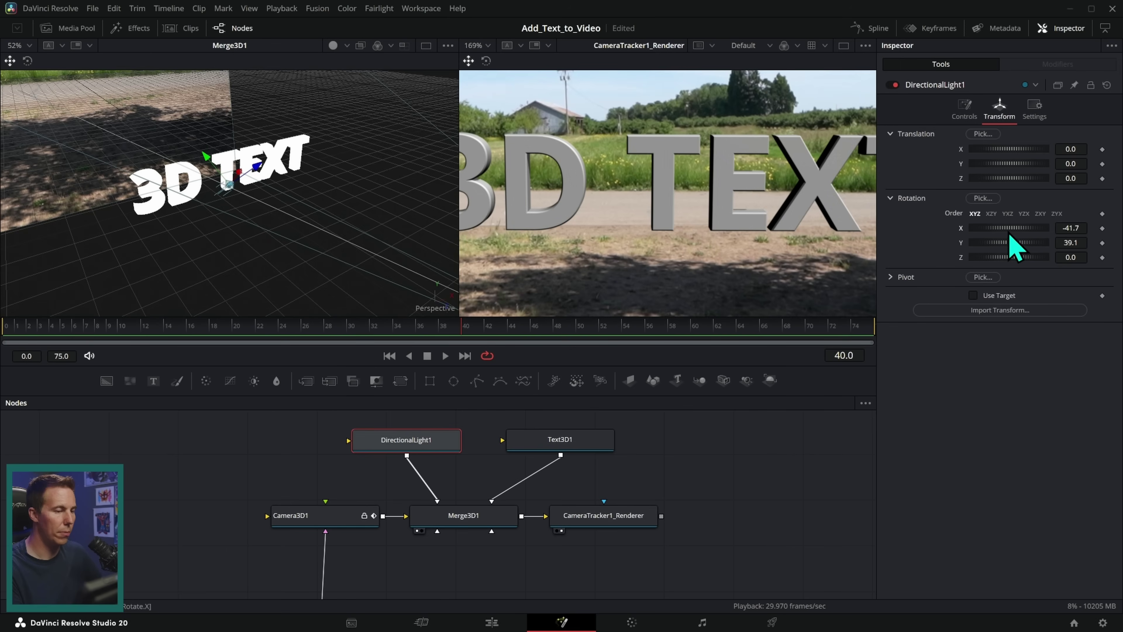
{"action": "left_click_drag", "start_coordinate": [457, 256], "coordinate": [217, 265]}
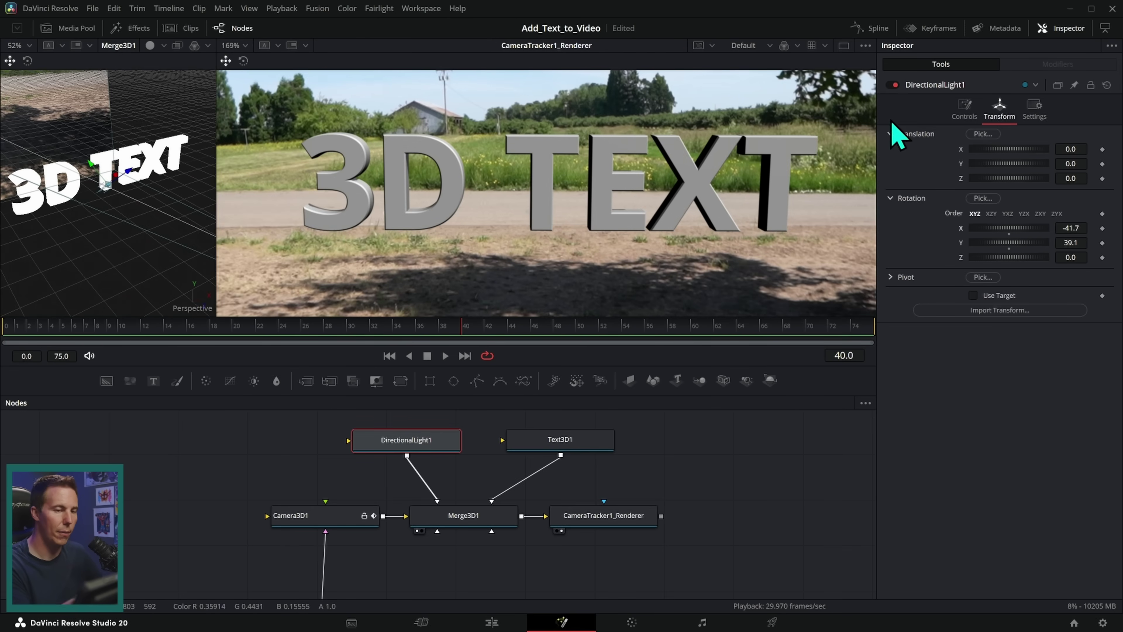
{"action": "key", "text": "ctrl+f"}
{"action": "left_click_drag", "start_coordinate": [1028, 243], "coordinate": [1017, 234]}
{"action": "scroll", "coordinate": [754, 258], "scroll_direction": "up", "scroll_amount": 3}
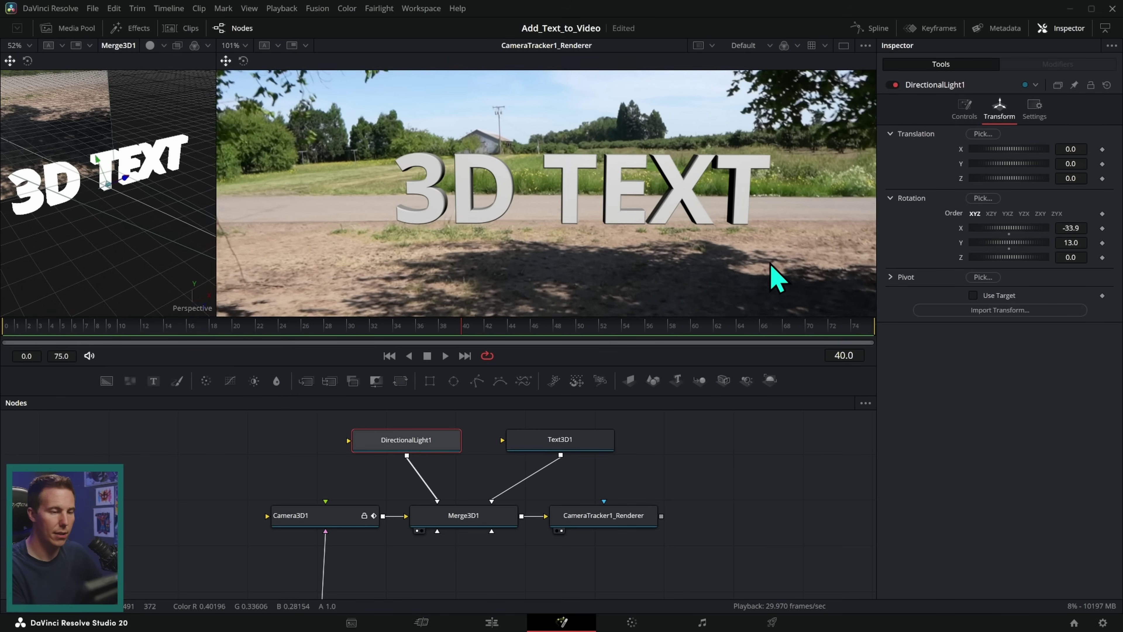
- Set Text3D1's size to 0.66 and its translation to Y 0.232 and Z -0.28
{"action": "left_click", "coordinate": [582, 447]}
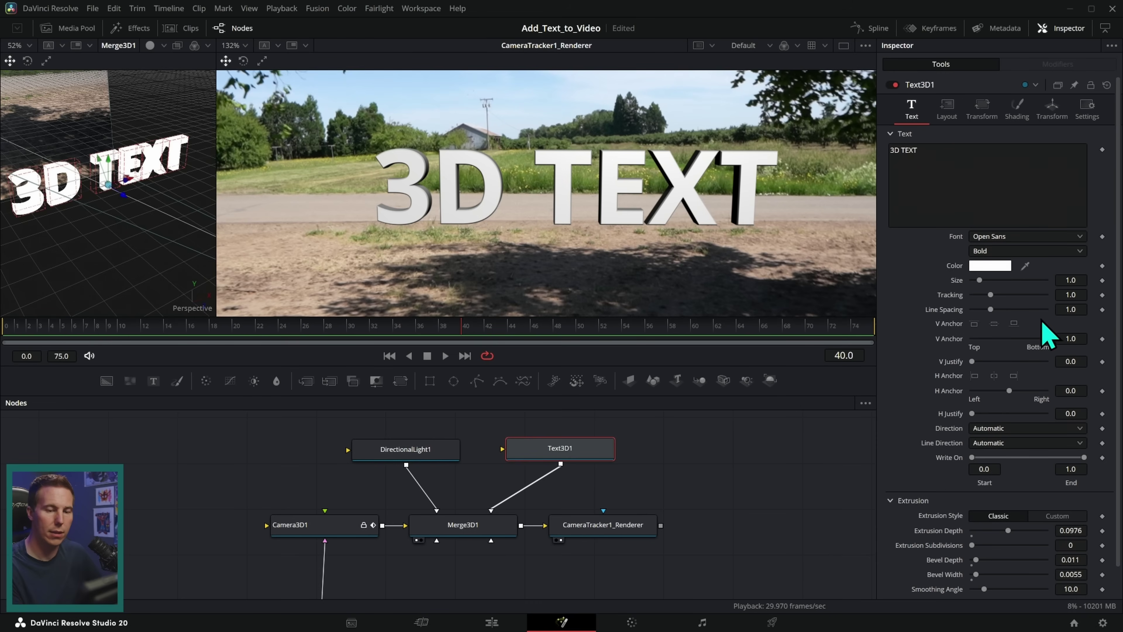
{"action": "mouse_move", "coordinate": [1072, 280]}
{"action": "left_mouse_down"}
{"action": "mouse_move", "coordinate": [1047, 279]}
{"action": "mouse_move", "coordinate": [1058, 277]}
{"action": "left_mouse_up"}
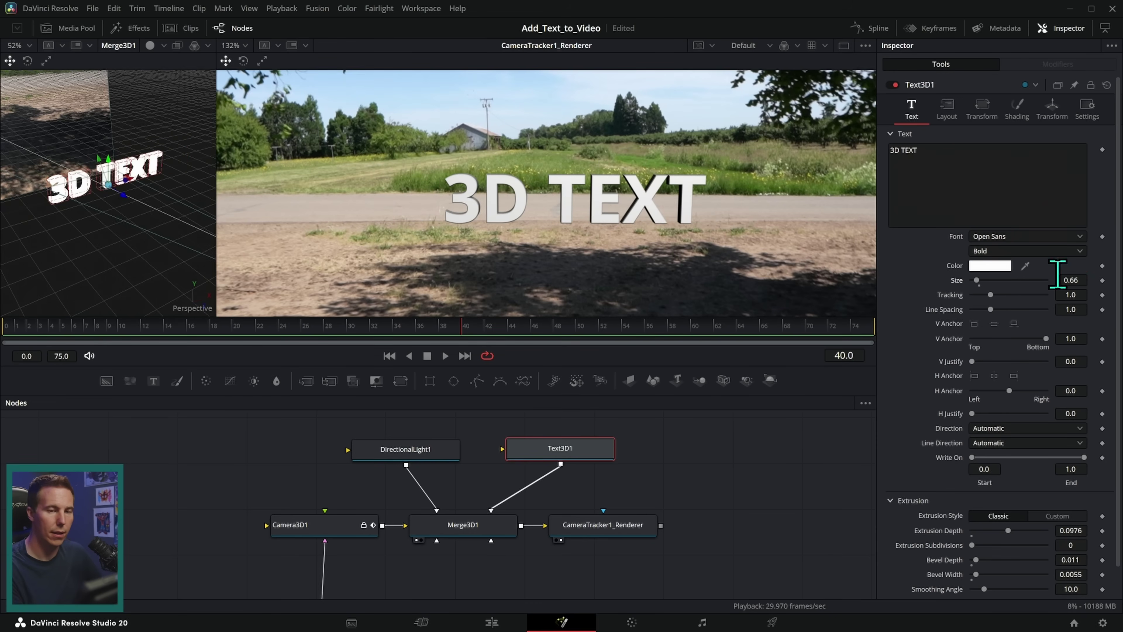
{"action": "left_click", "coordinate": [1053, 108]}
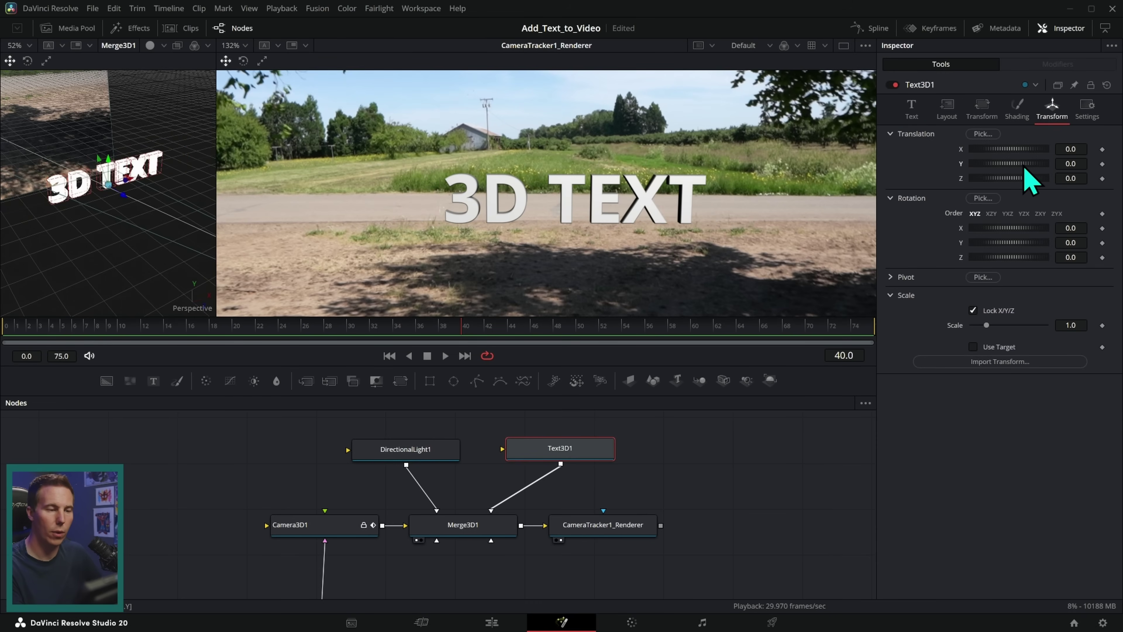
{"action": "left_click_drag", "start_coordinate": [1025, 167], "coordinate": [1025, 184]}
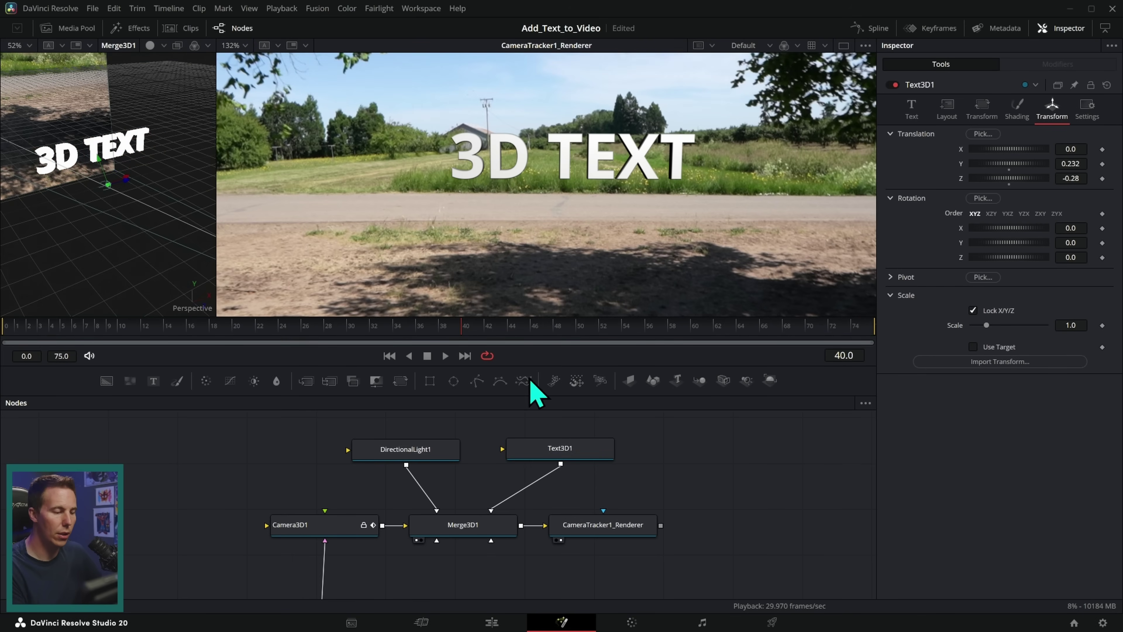
- Play and scrub through the clip to check how the lit 3D text tracks with the footage
{"action": "left_click", "coordinate": [389, 355]}
{"action": "left_click", "coordinate": [445, 356]}
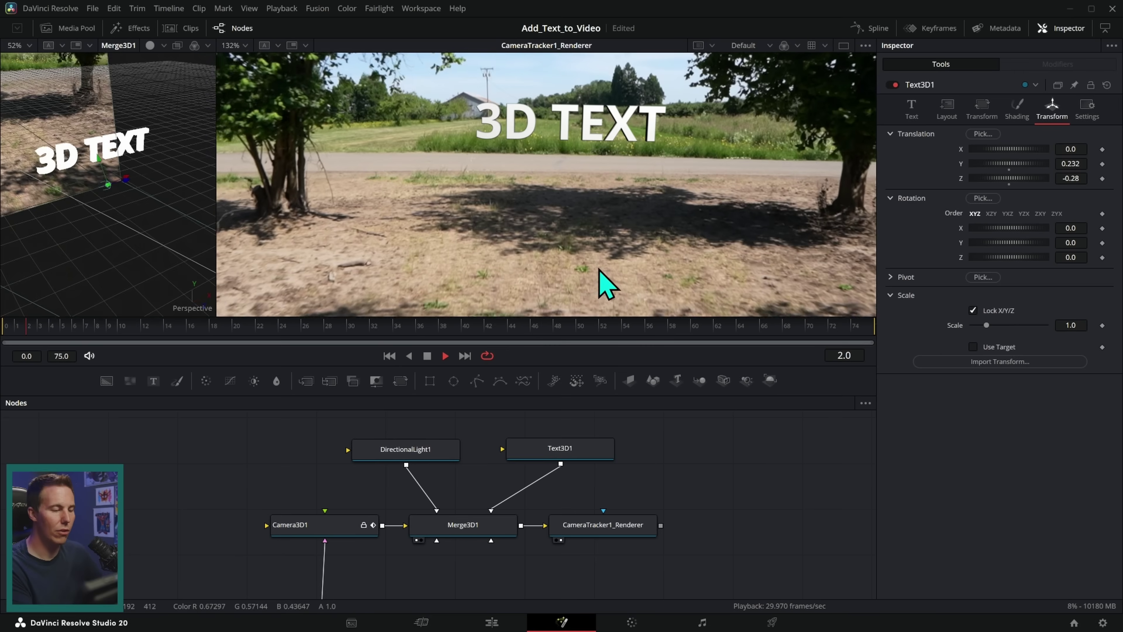
{"action": "left_click", "coordinate": [429, 357]}
{"action": "left_click_drag", "start_coordinate": [396, 328], "coordinate": [603, 337]}
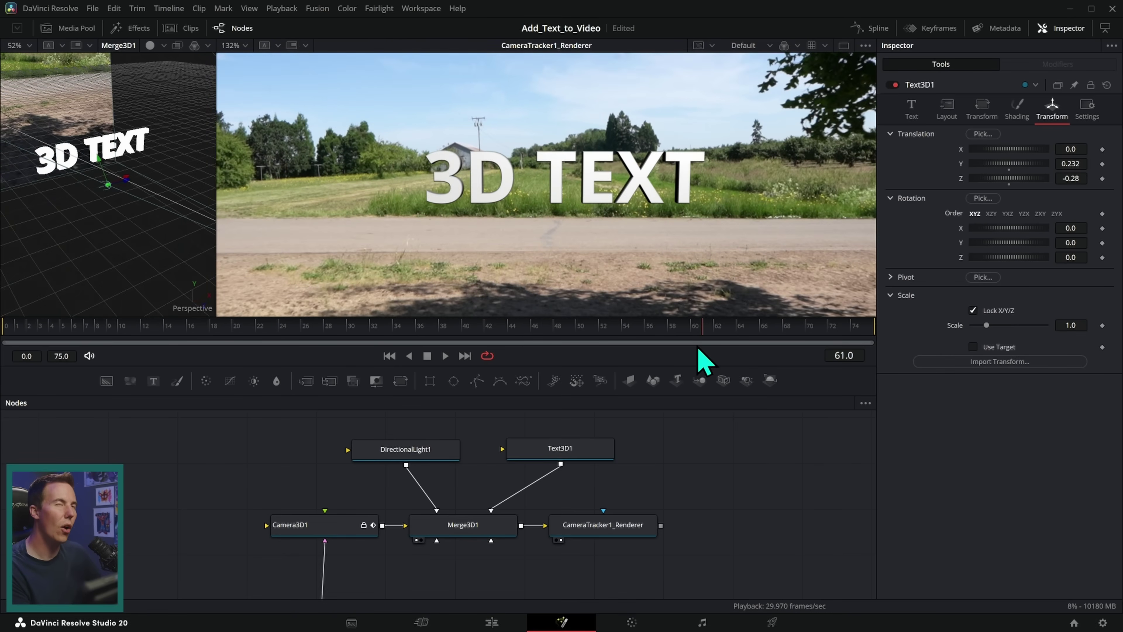
{"action": "left_click_drag", "start_coordinate": [587, 339], "coordinate": [767, 333]}
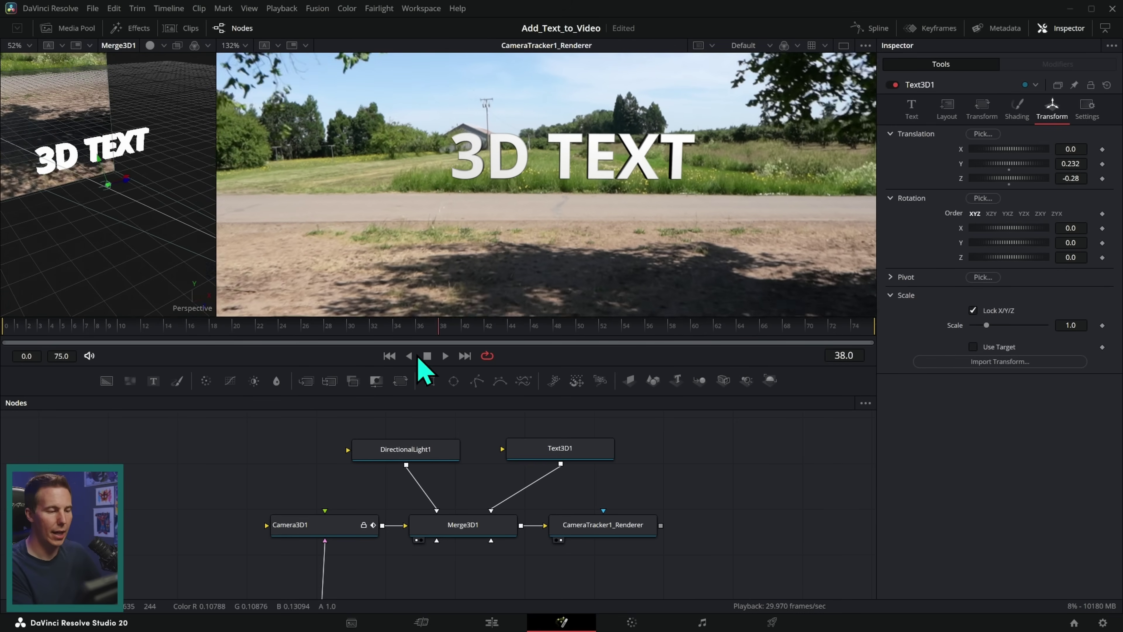
{"action": "left_click", "coordinate": [444, 356]}
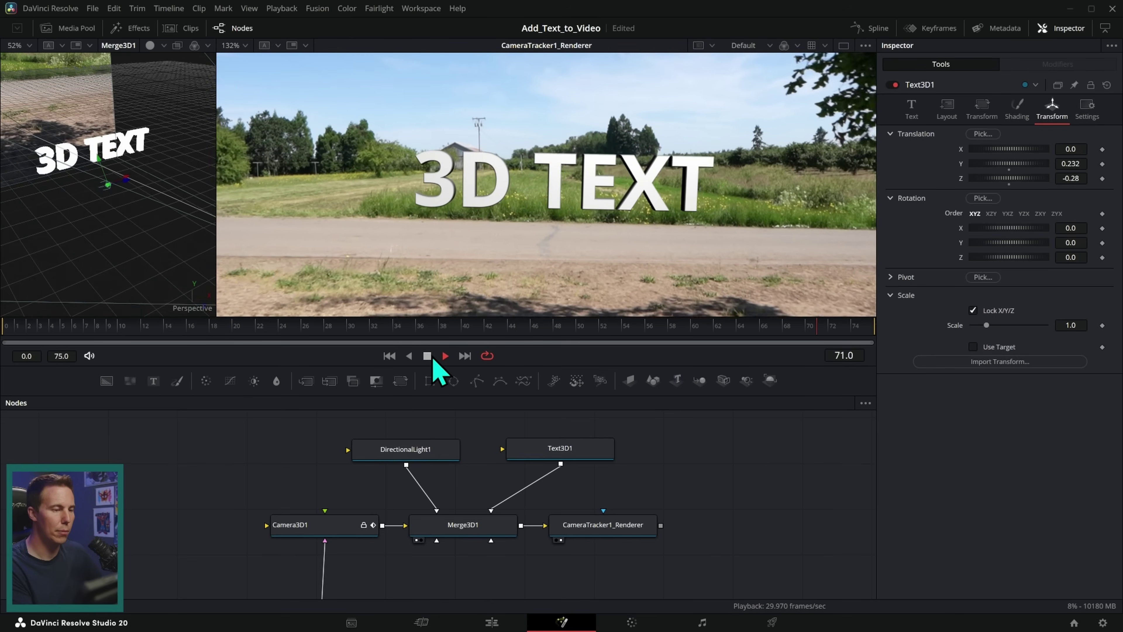